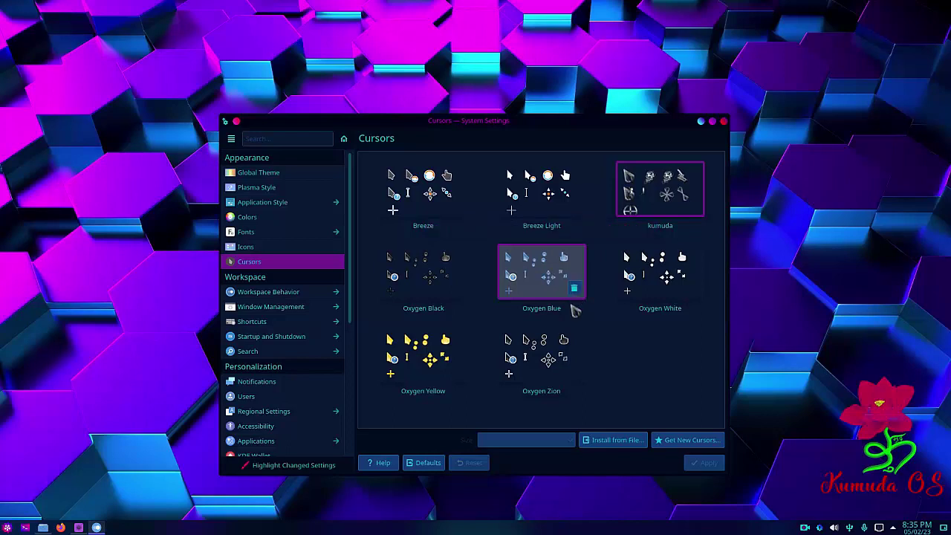
Step: Go to the Desktop Effects settings of Workspace Behavior and view the Blur effect's description and configuration without changing it
click(274, 296)
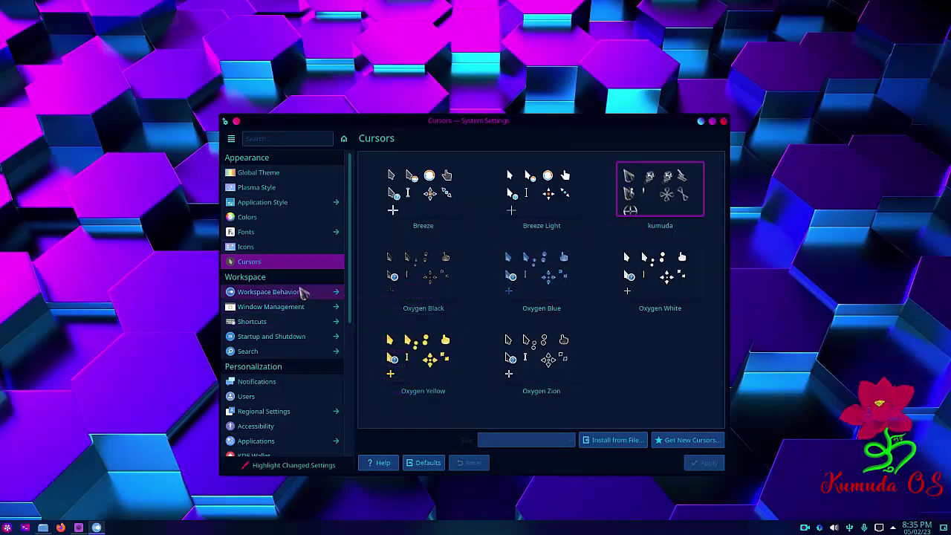
click(275, 292)
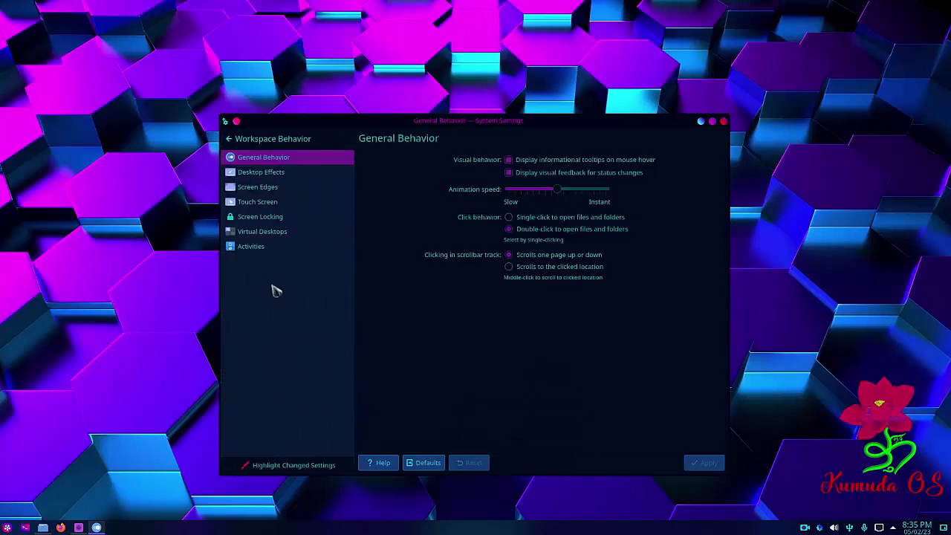
click(280, 181)
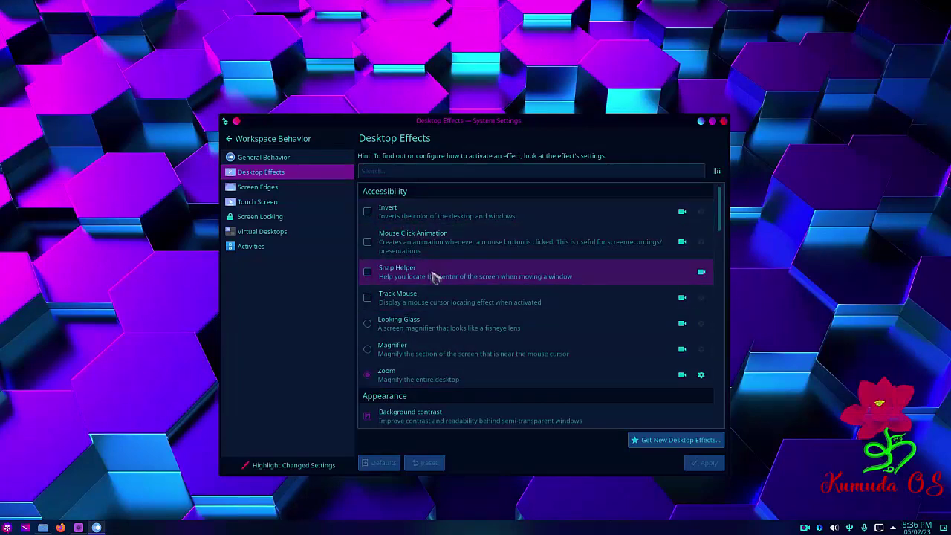
scroll(433, 275, down, 1)
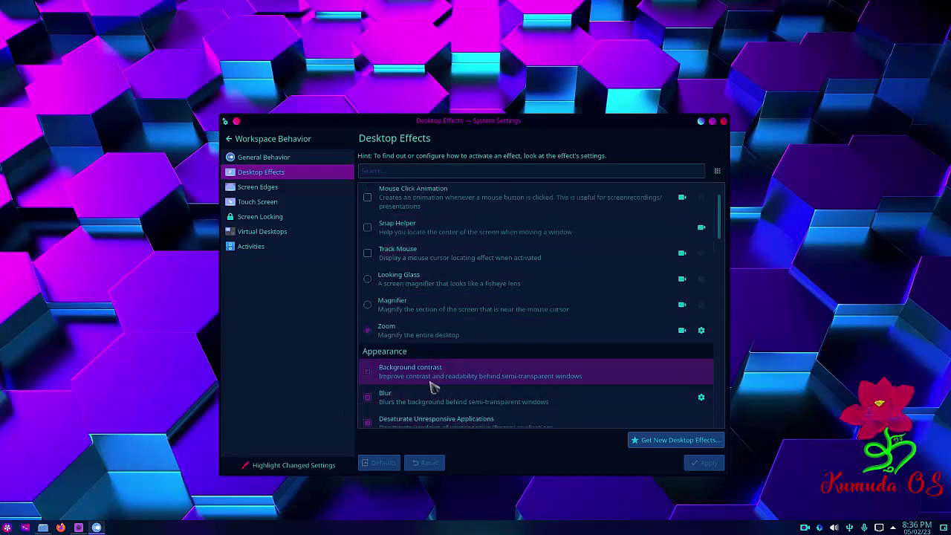
scroll(424, 397, down, 2)
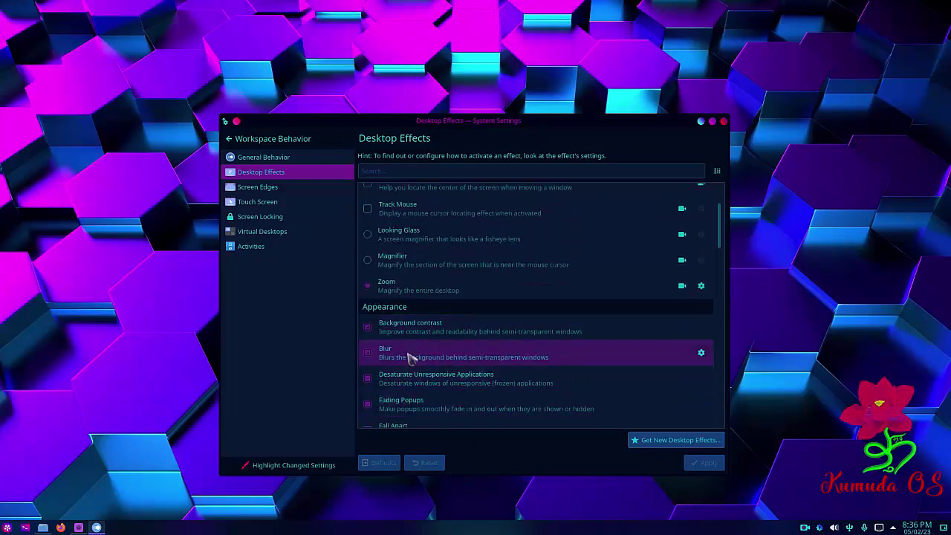
click(418, 351)
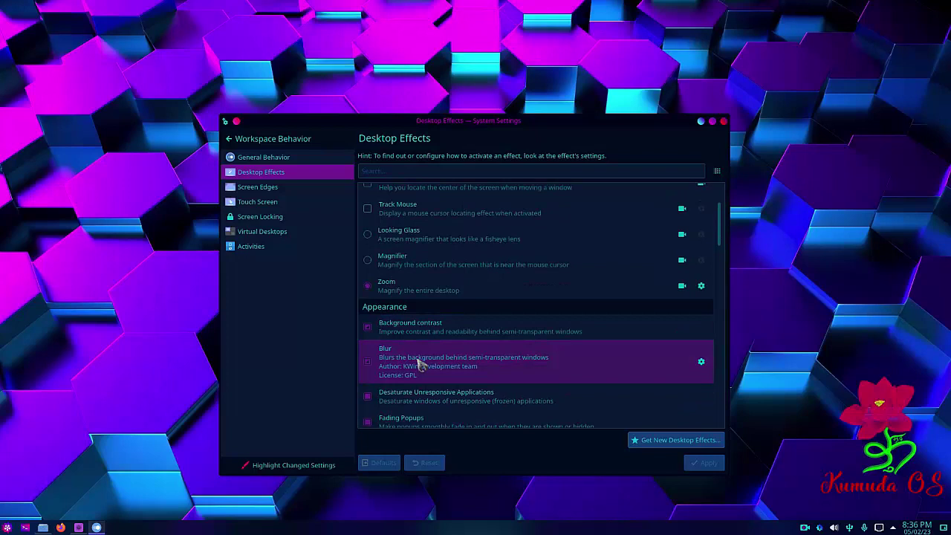
click(701, 362)
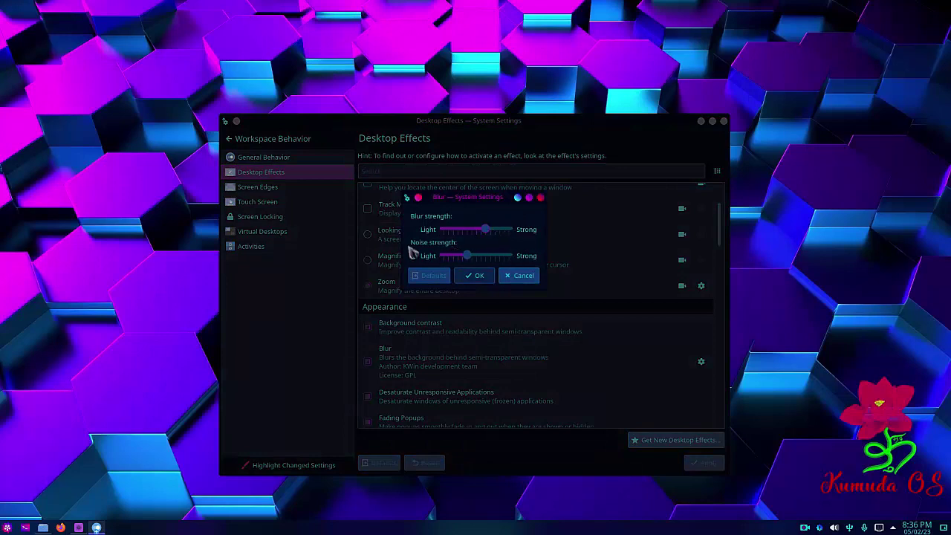
click(523, 276)
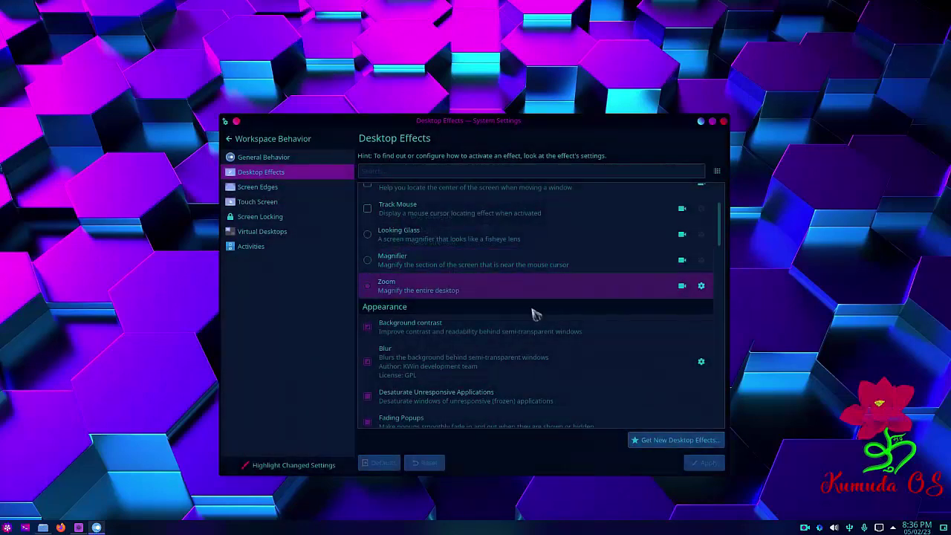
Step: Enable the Mouse Mark desktop effect and apply it, and turn the effect off again
scroll(559, 356, down, 1)
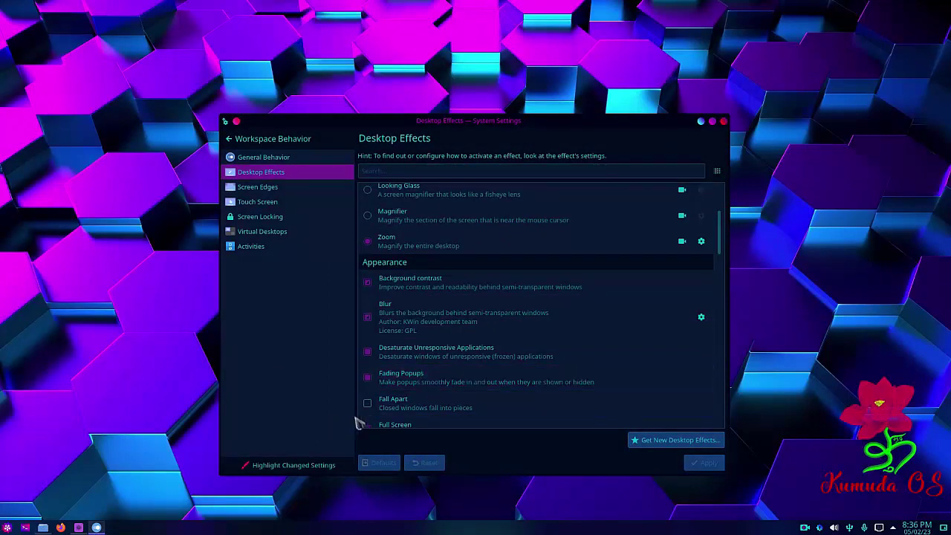
scroll(452, 378, down, 1)
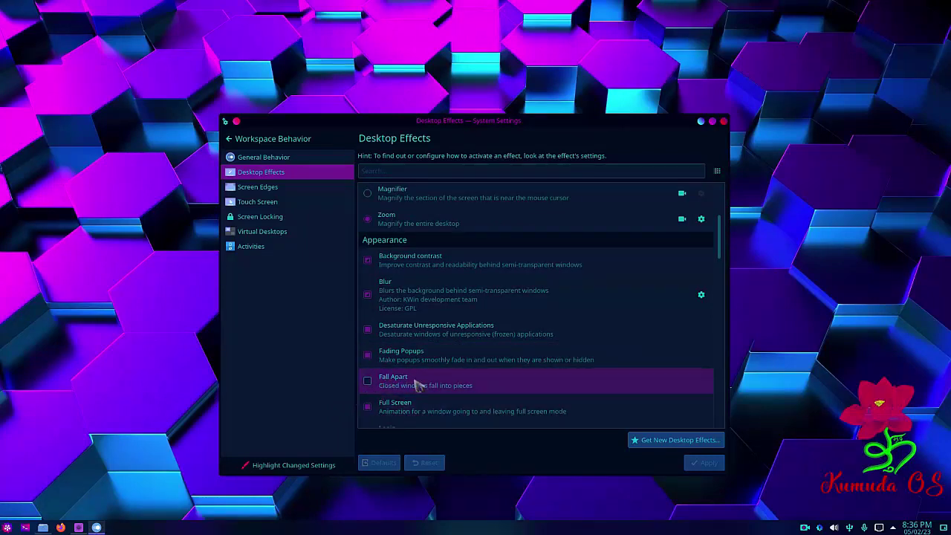
scroll(563, 356, down, 3)
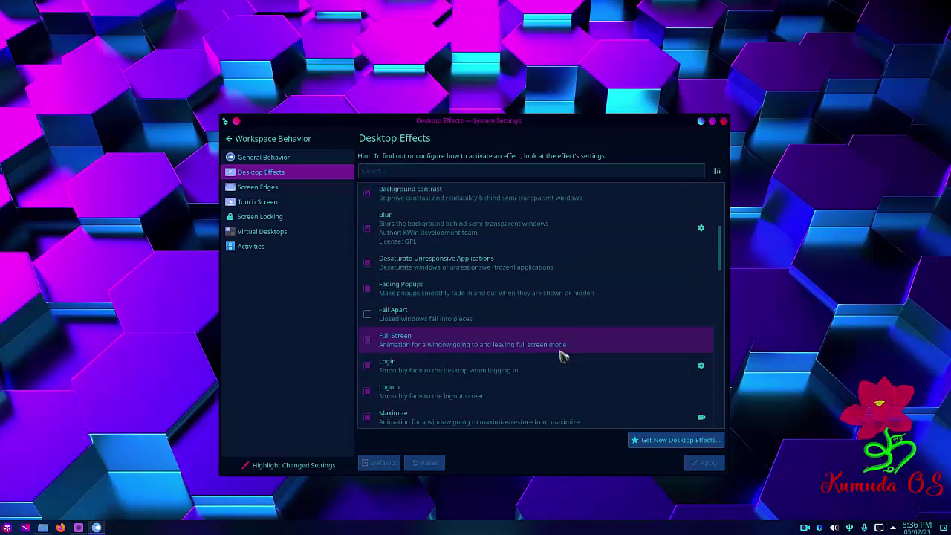
scroll(441, 327, down, 5)
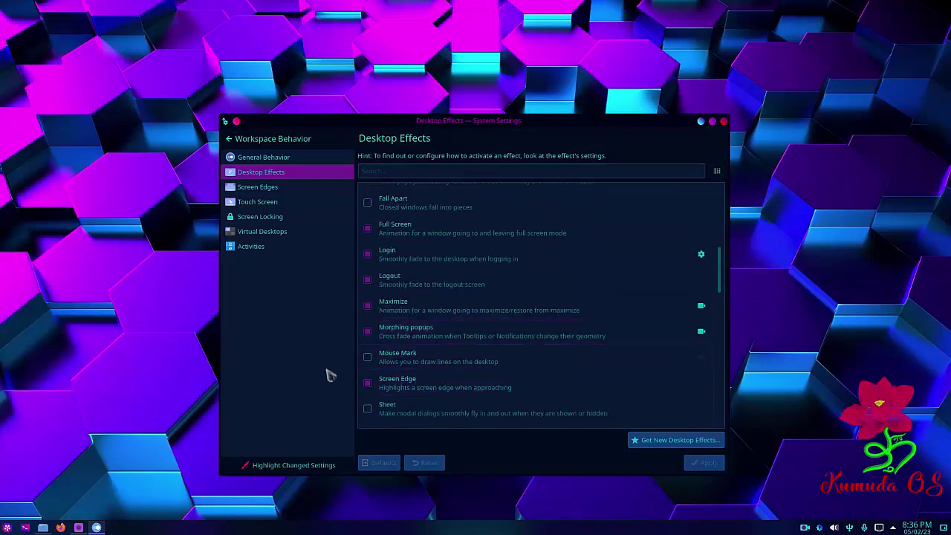
click(367, 357)
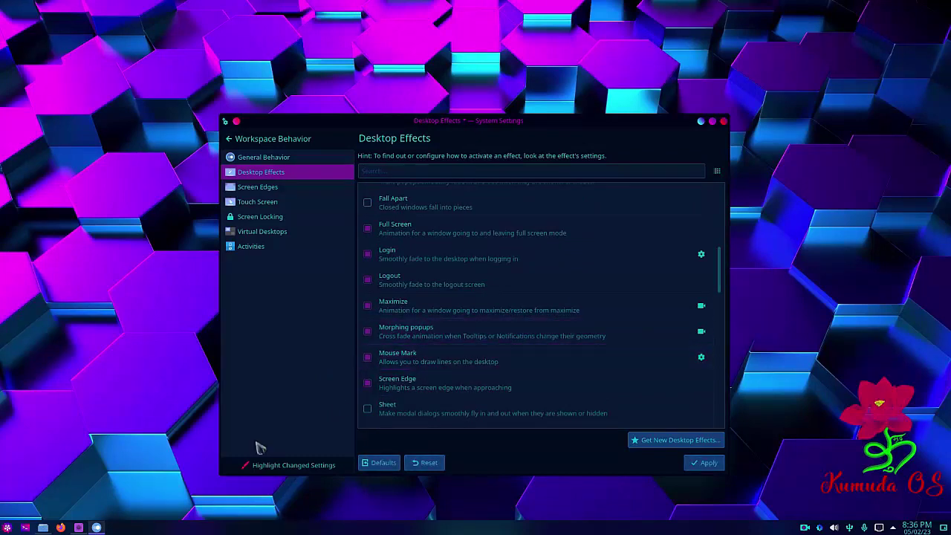
click(721, 462)
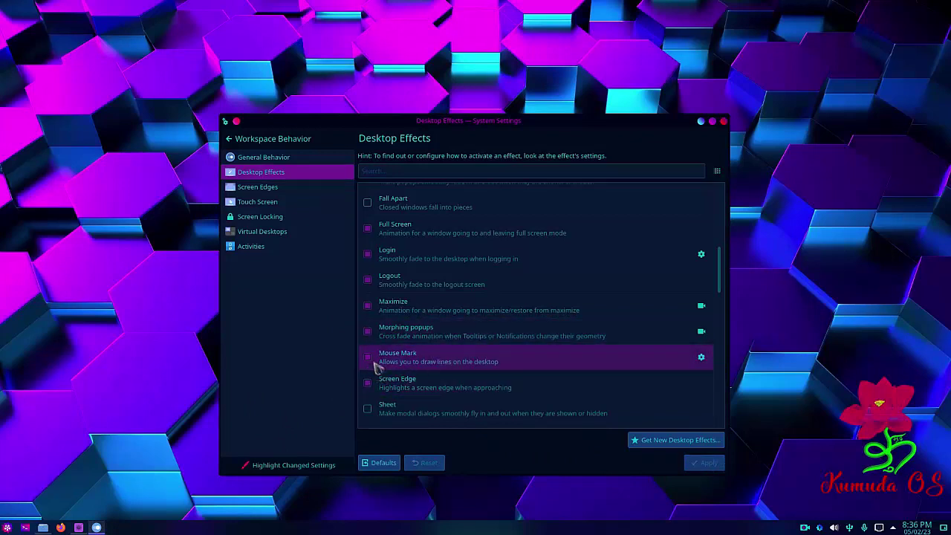
click(367, 358)
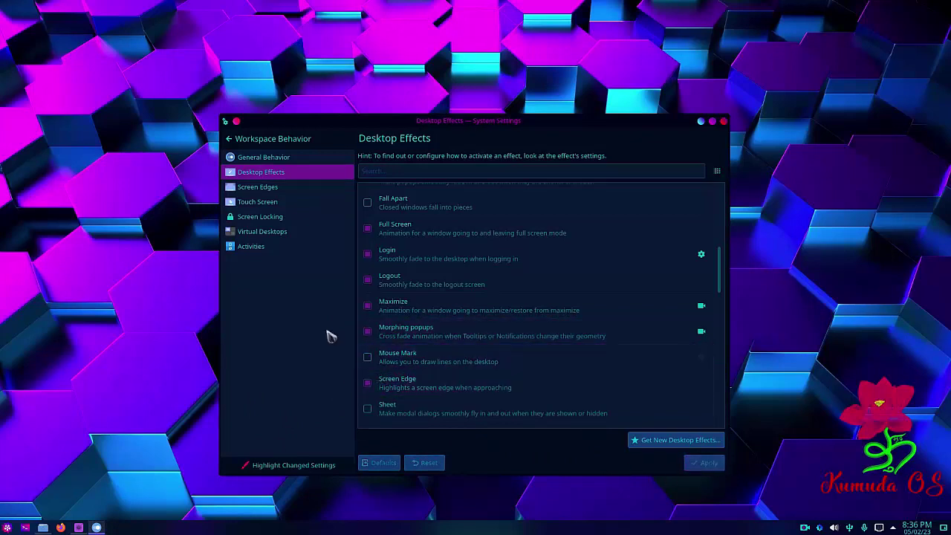
Step: View the Screen Edges, Touch Screen and Screen Locking settings of Workspace Behavior
click(279, 191)
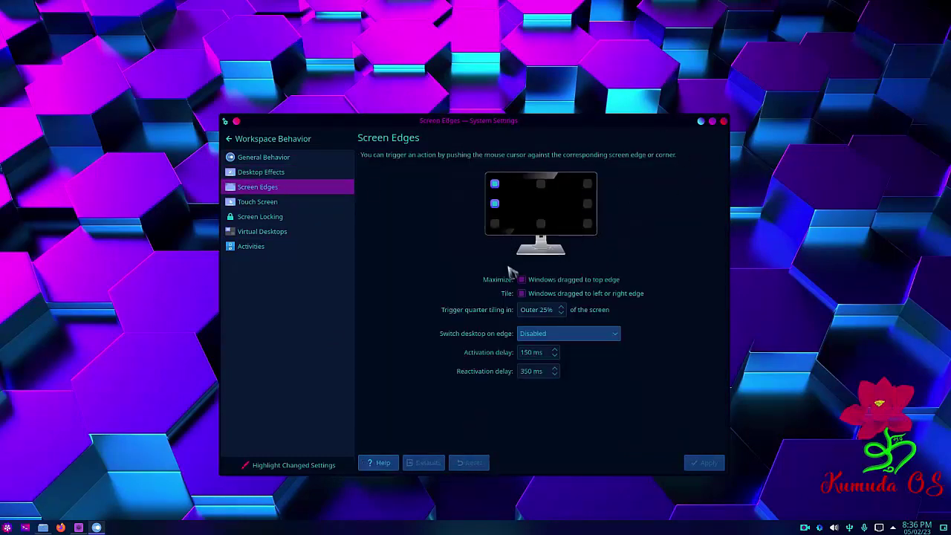
click(281, 204)
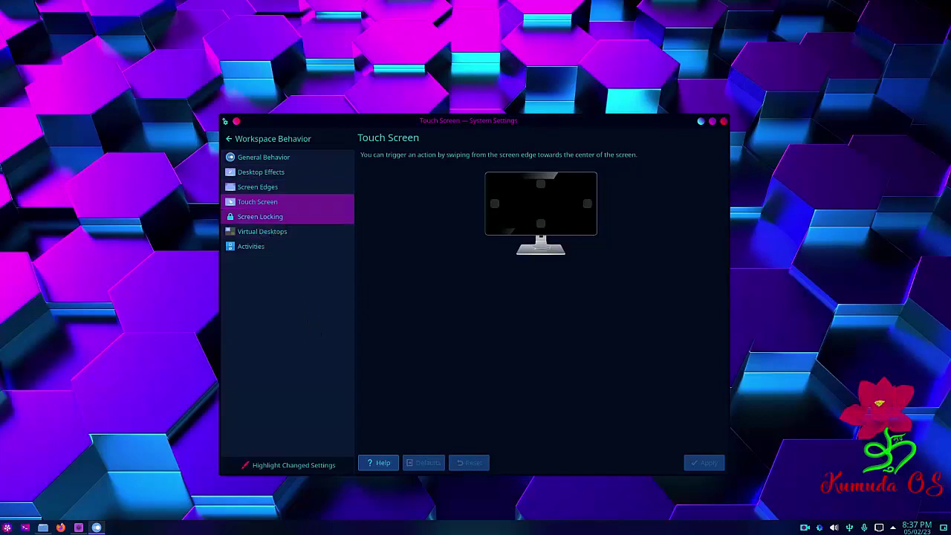
click(277, 217)
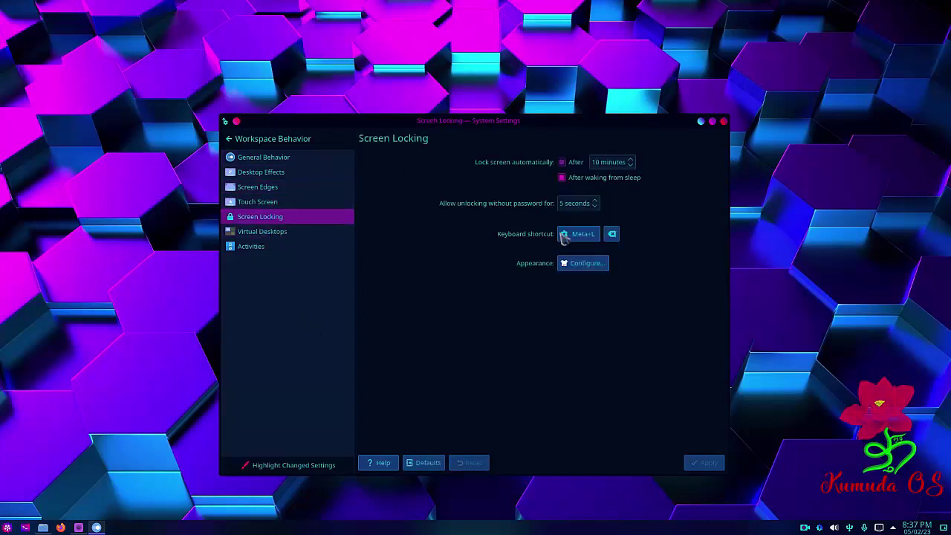
Step: Open the lock screen's appearance configuration and look through the available wallpapers
click(581, 269)
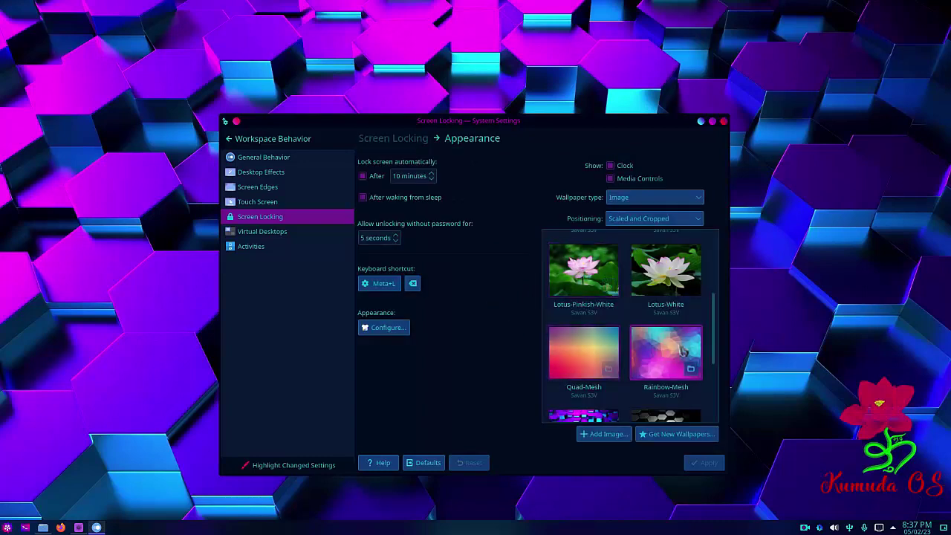
scroll(665, 275, down, 1)
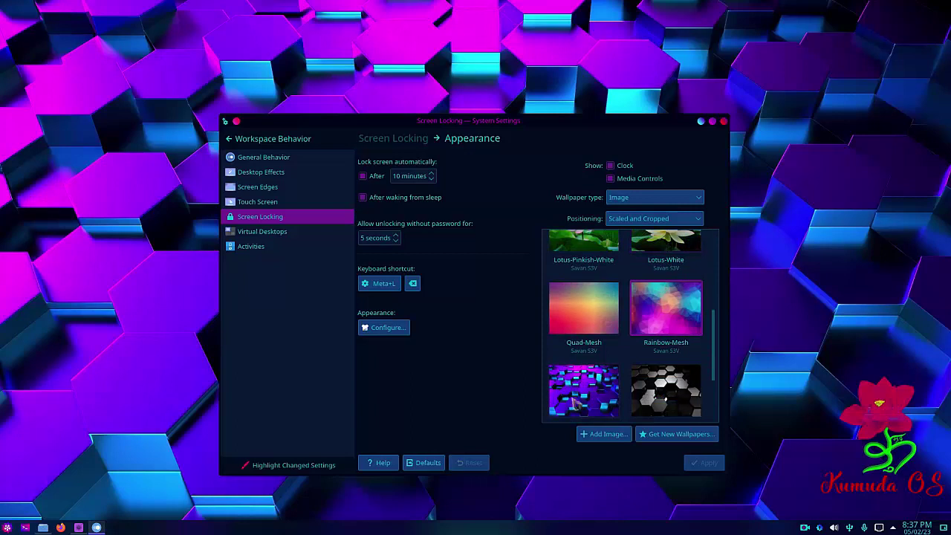
scroll(677, 315, down, 1)
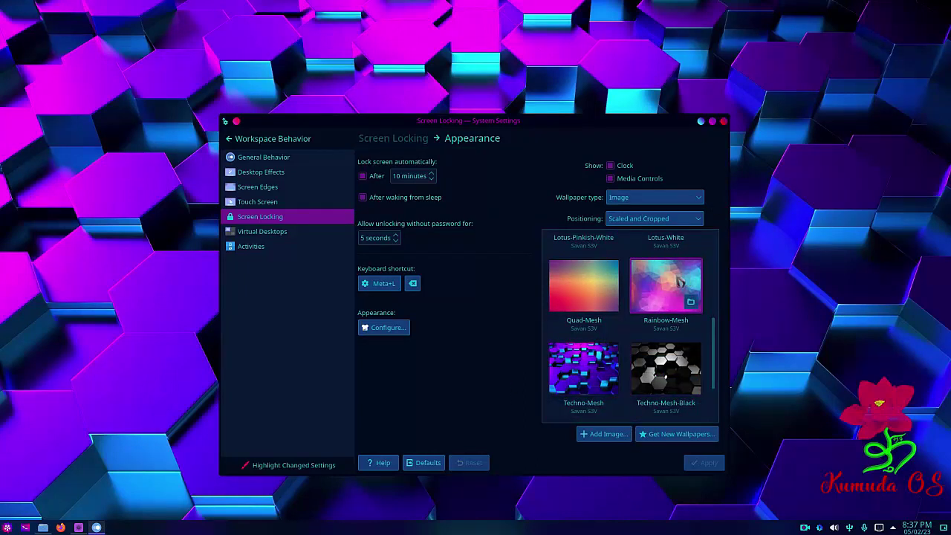
scroll(672, 294, up, 3)
scroll(579, 304, down, 1)
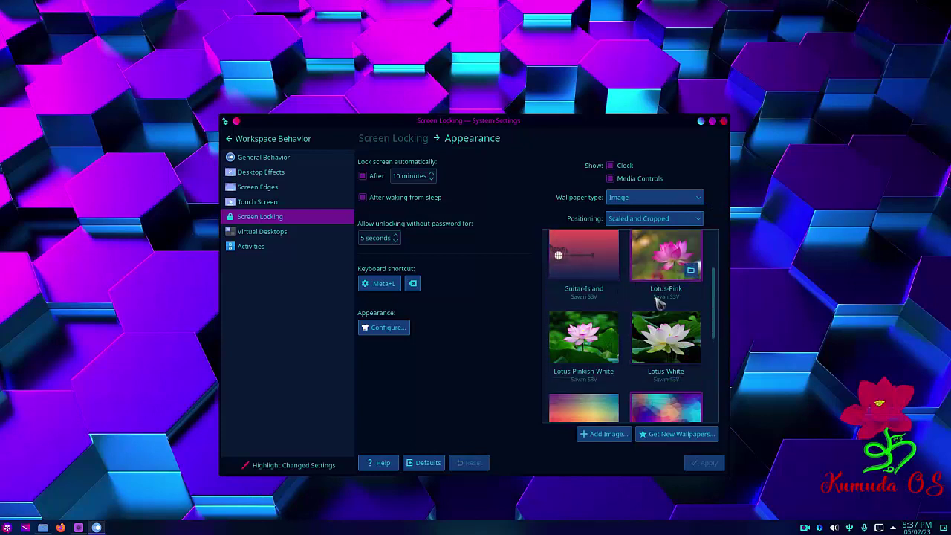
scroll(591, 347, up, 3)
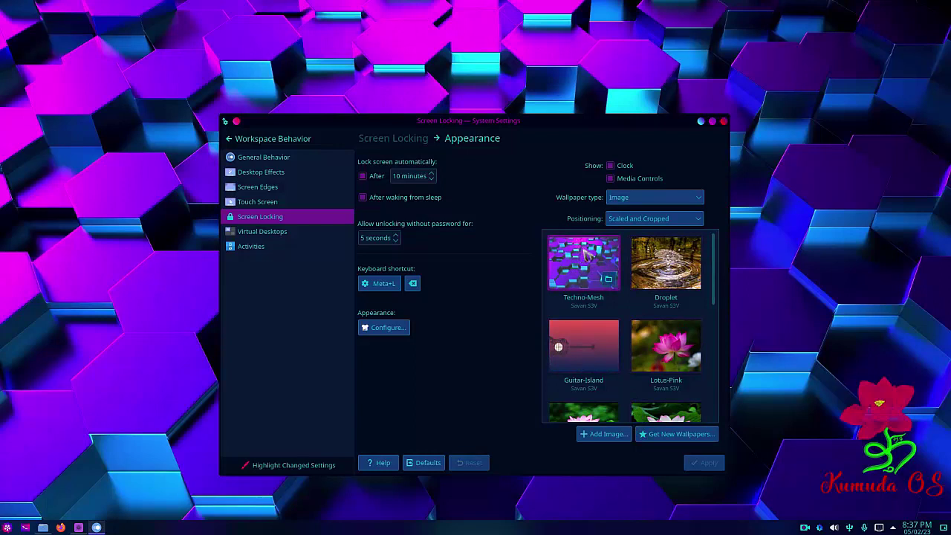
scroll(588, 254, down, 5)
scroll(587, 254, down, 1)
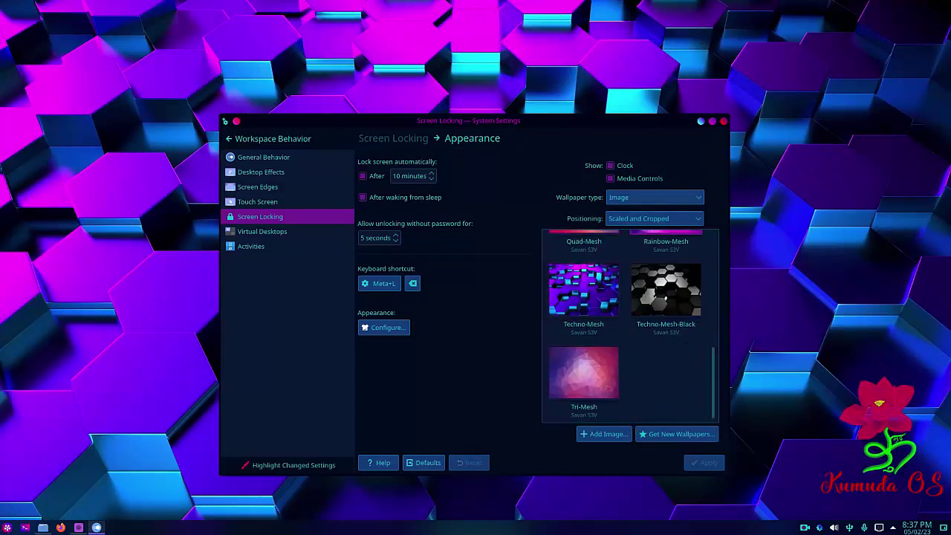
Step: View the Virtual Desktops and Activities settings, and return to the main settings categories
click(275, 236)
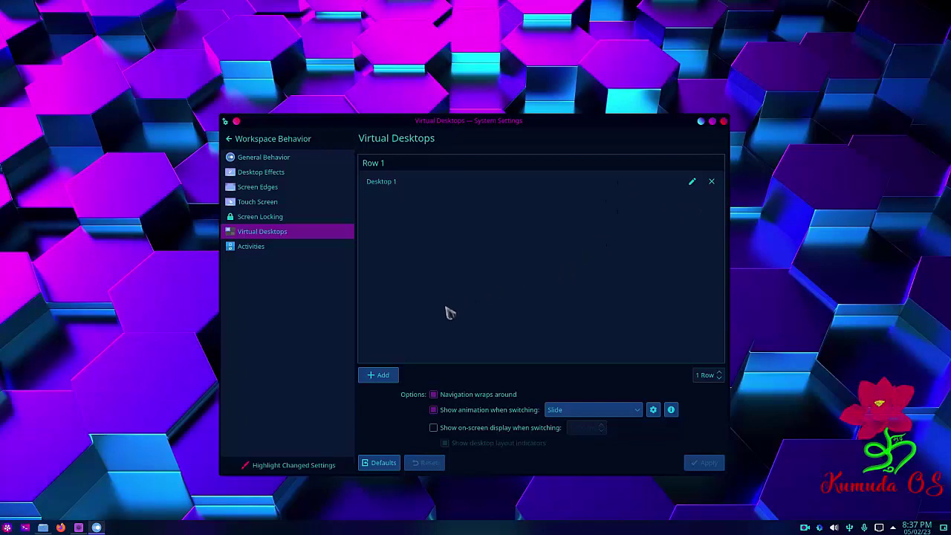
click(305, 256)
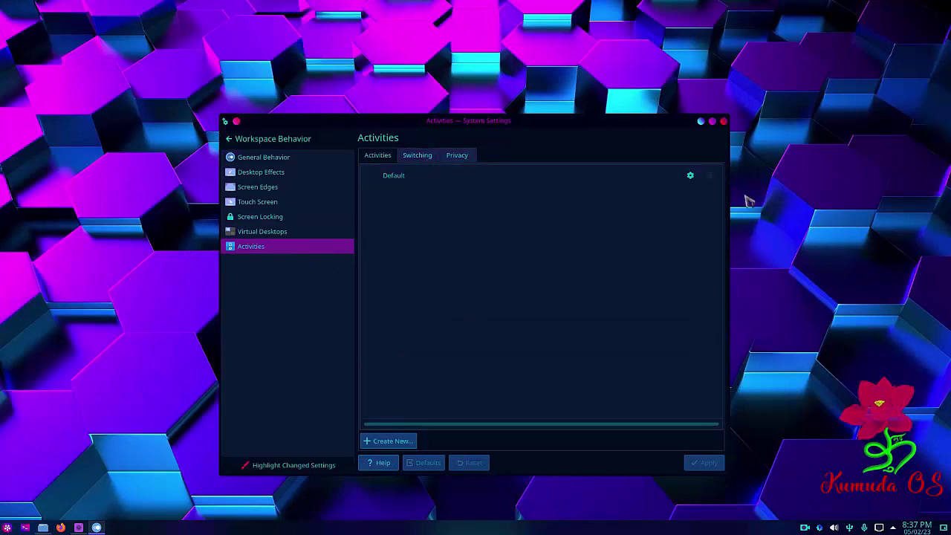
click(294, 147)
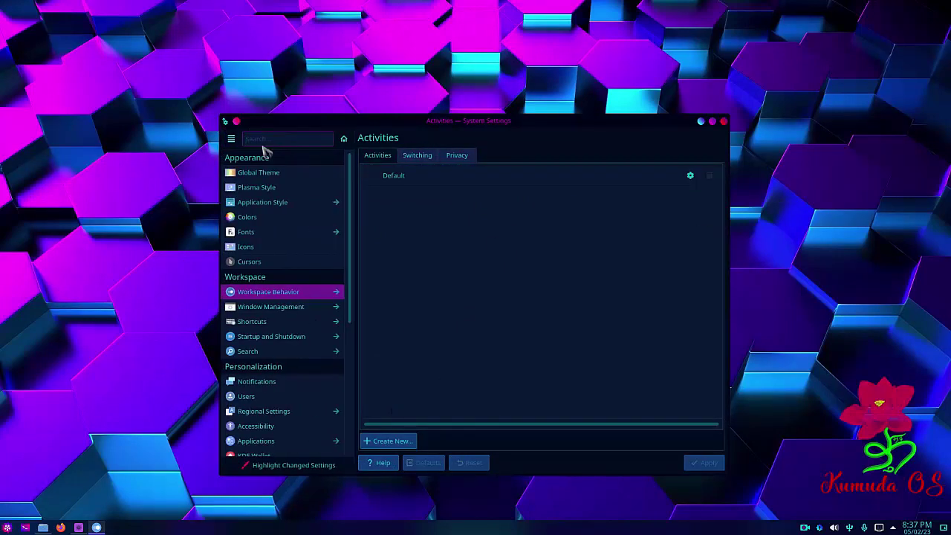
Step: View the Window Behavior, Task Switcher and Window Rules settings of Window Management, and return to the main categories
click(295, 311)
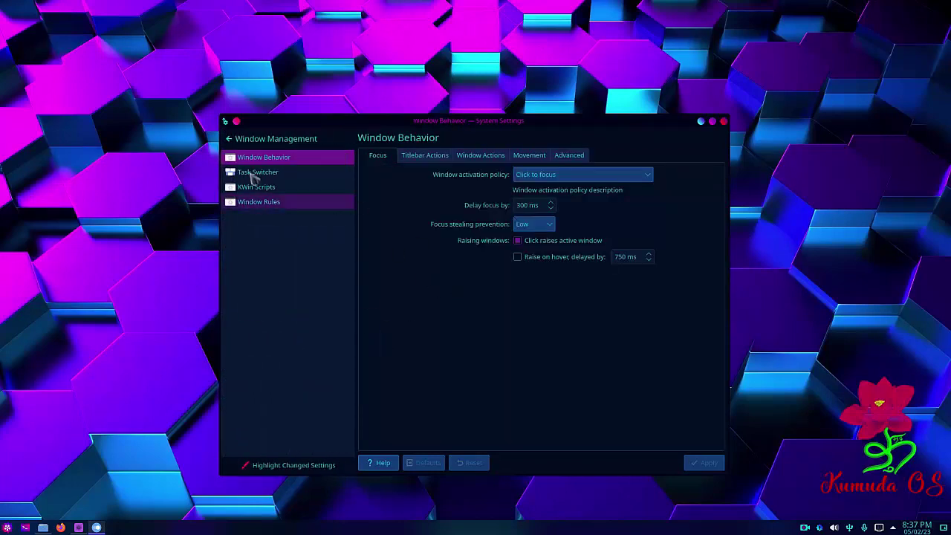
click(295, 172)
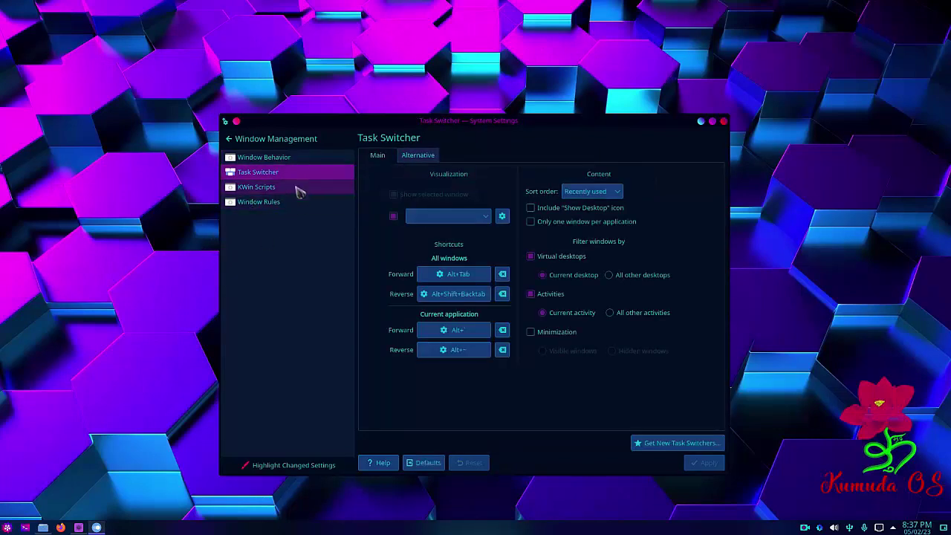
click(308, 205)
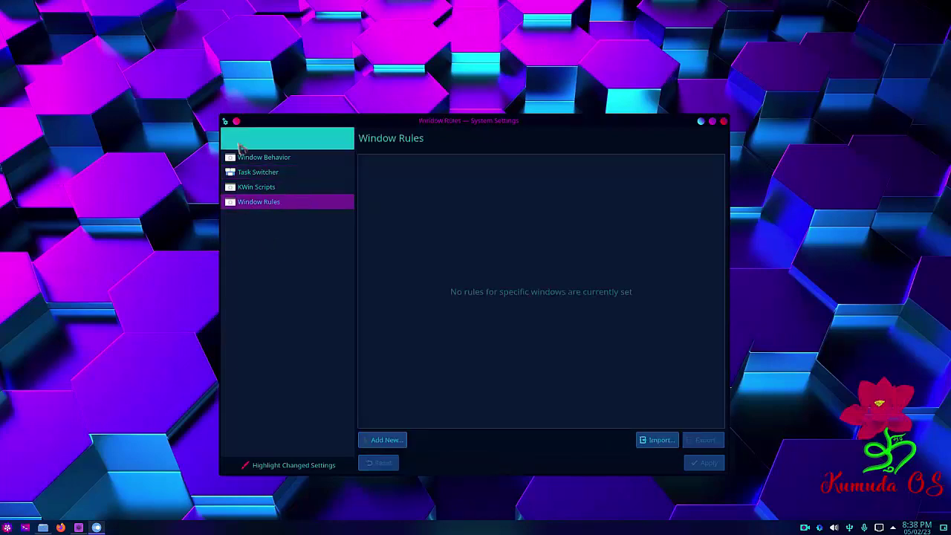
click(230, 140)
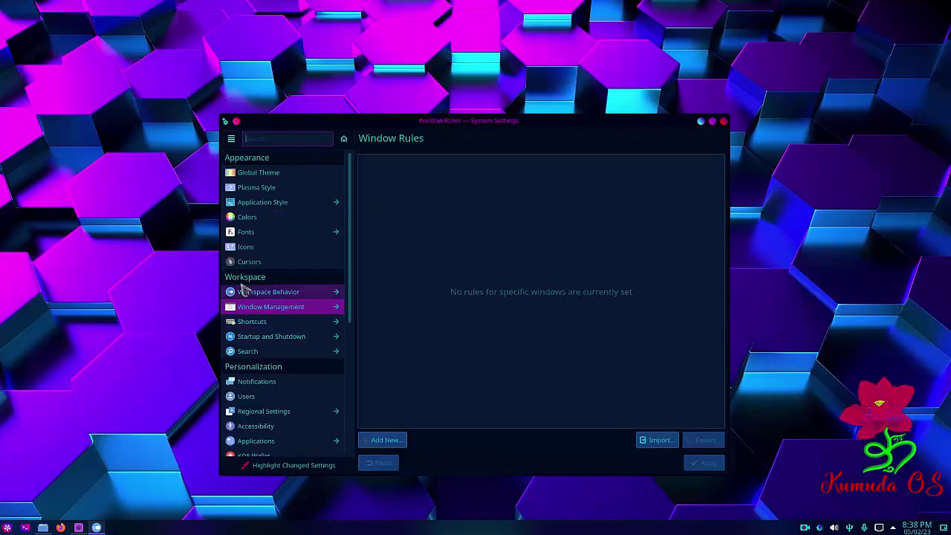
Step: View the Shortcuts settings, and the Login Screen (SDDM) and Autostart settings of Startup and Shutdown
click(265, 324)
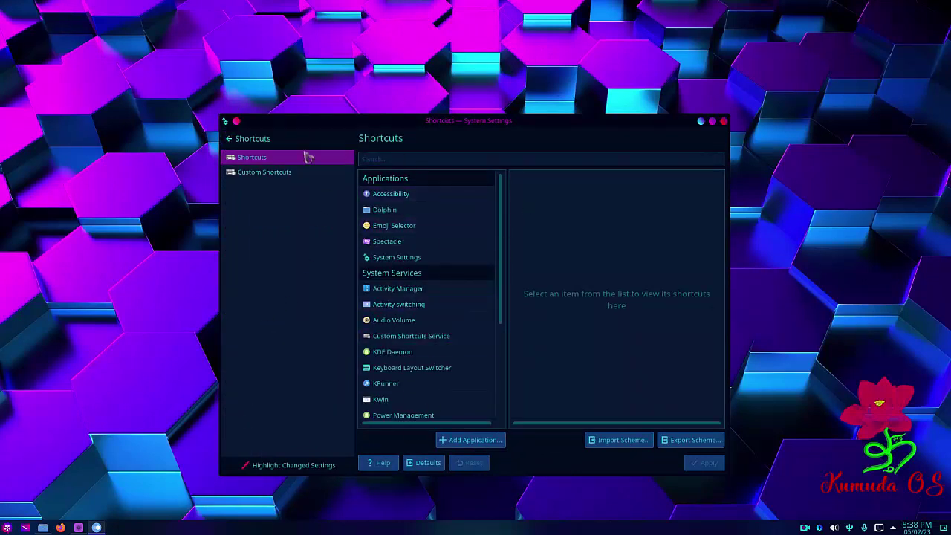
click(251, 140)
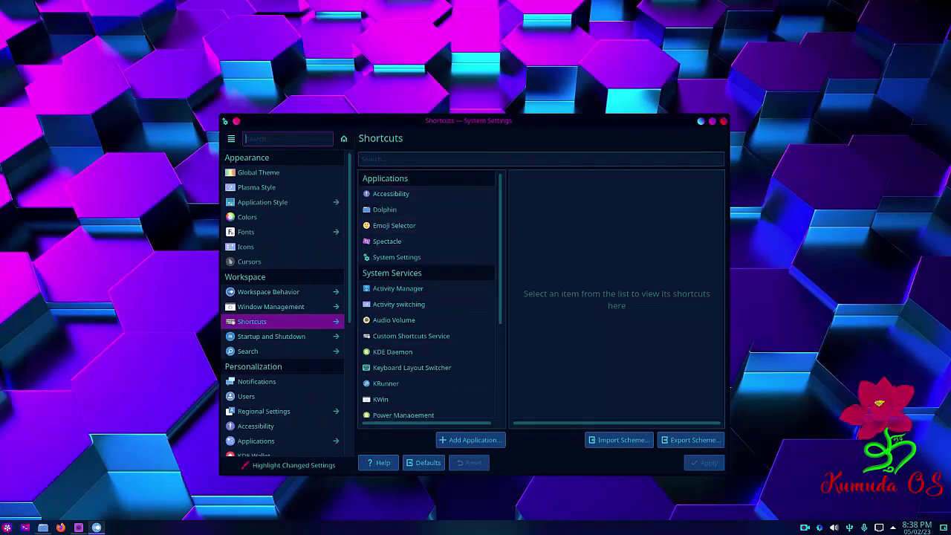
click(306, 338)
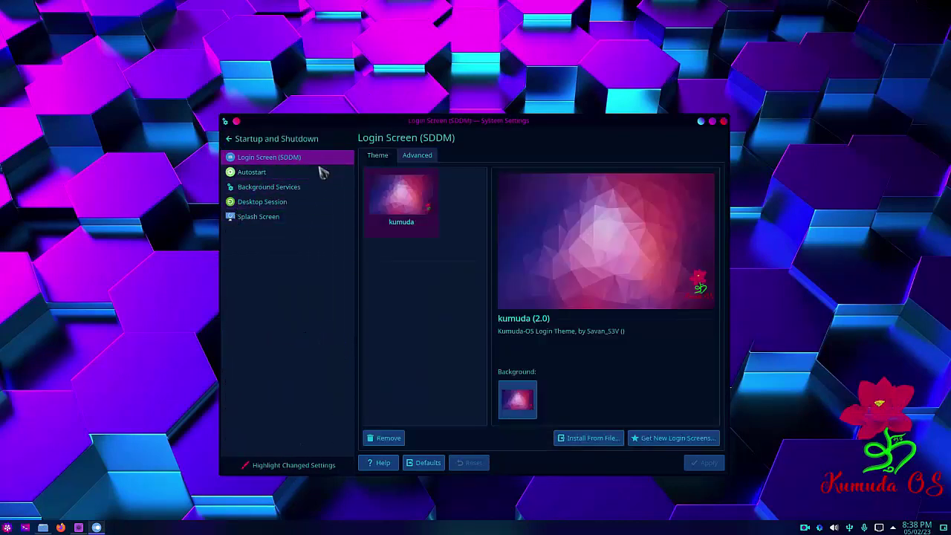
click(281, 174)
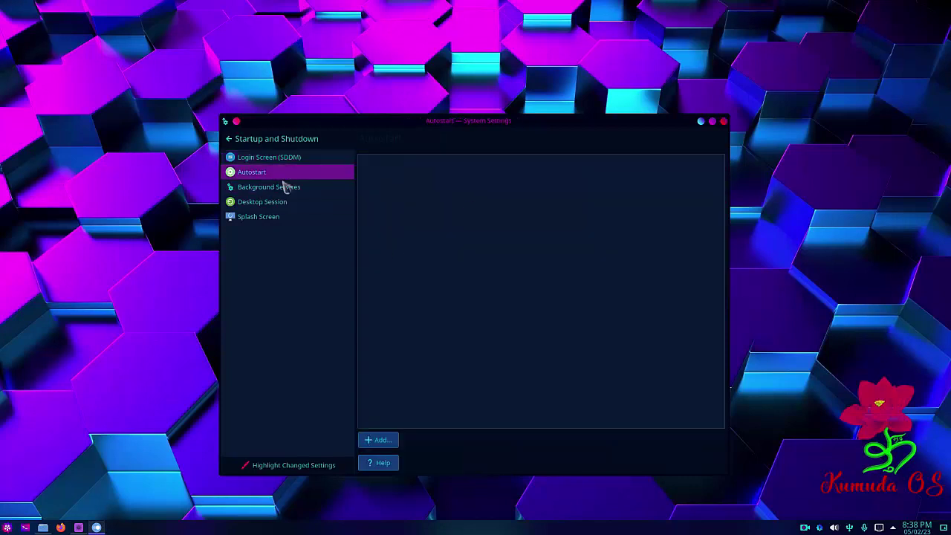
Step: View the Background Services, Desktop Session and Splash Screen settings of Startup and Shutdown, and return to the main categories
click(306, 194)
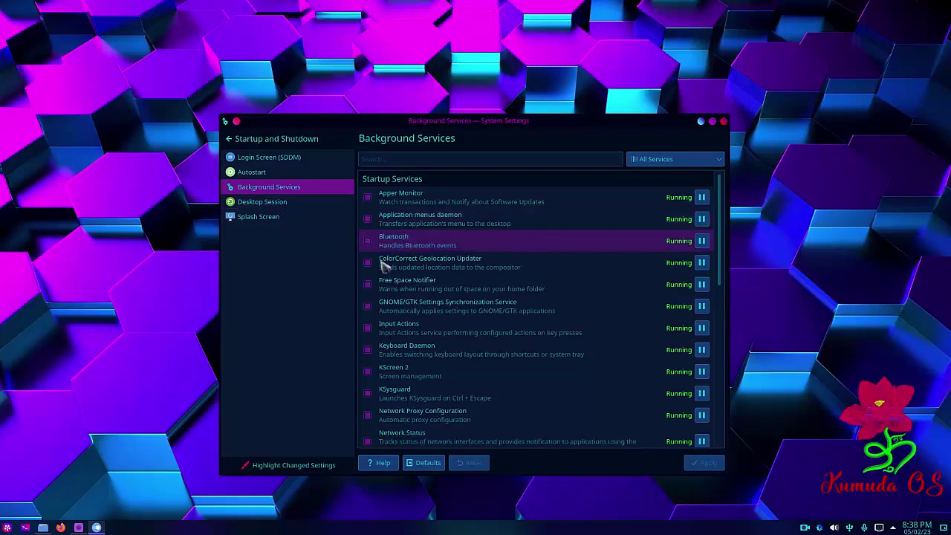
scroll(651, 223, down, 3)
scroll(651, 223, down, 4)
scroll(654, 238, up, 6)
scroll(644, 240, up, 1)
click(288, 202)
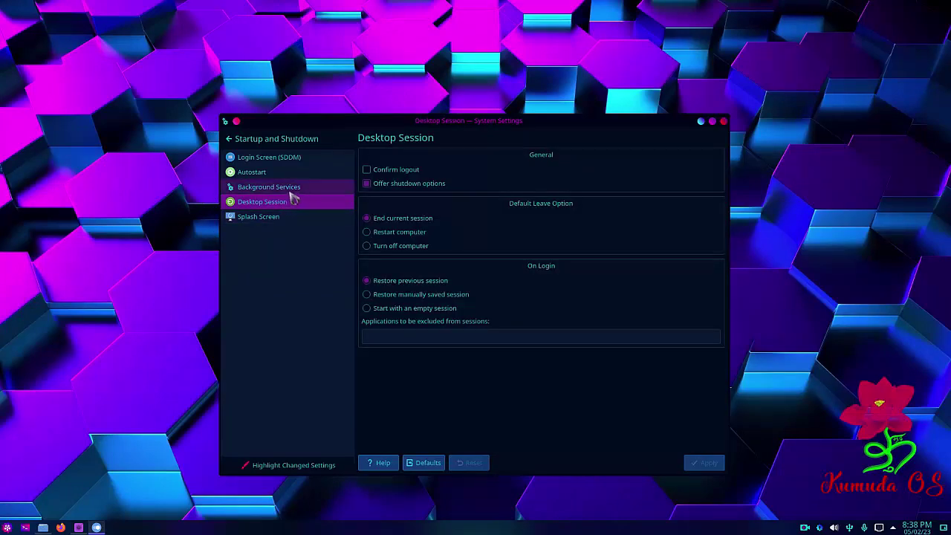
click(262, 219)
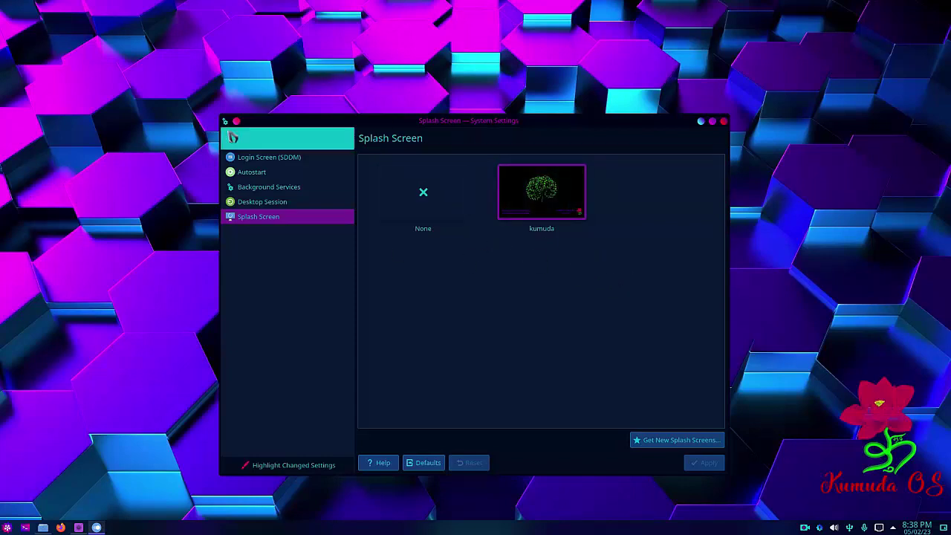
click(232, 137)
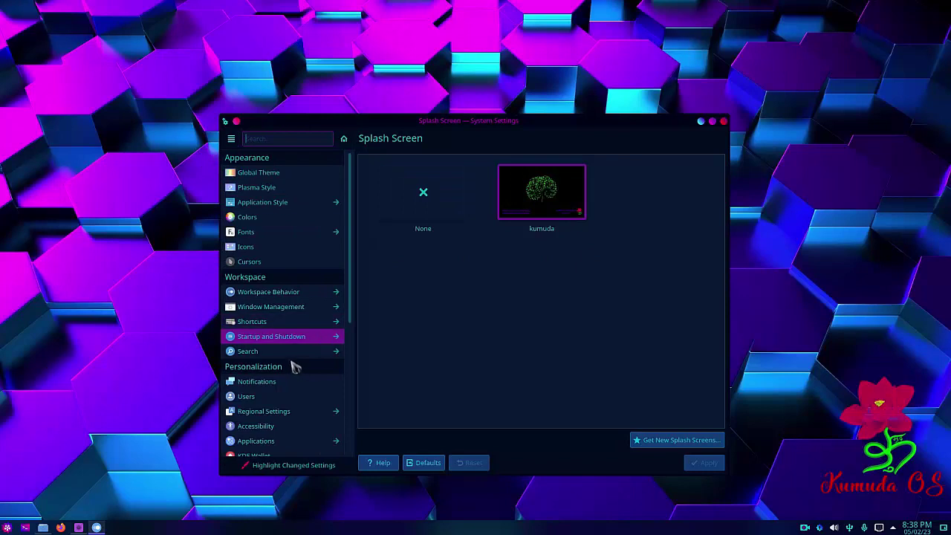
Step: View the Language page of Regional Settings, and return to the main categories
scroll(277, 371, down, 1)
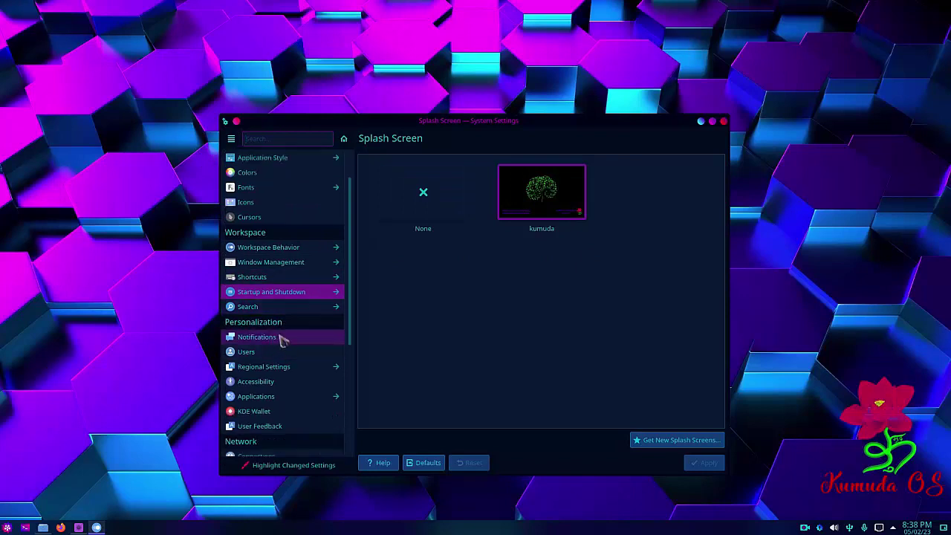
scroll(292, 367, down, 1)
click(275, 346)
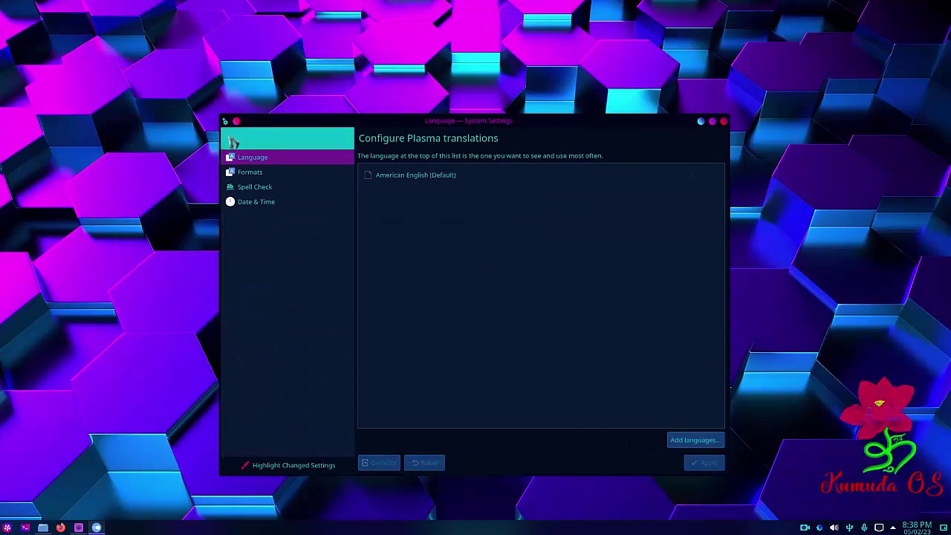
click(233, 141)
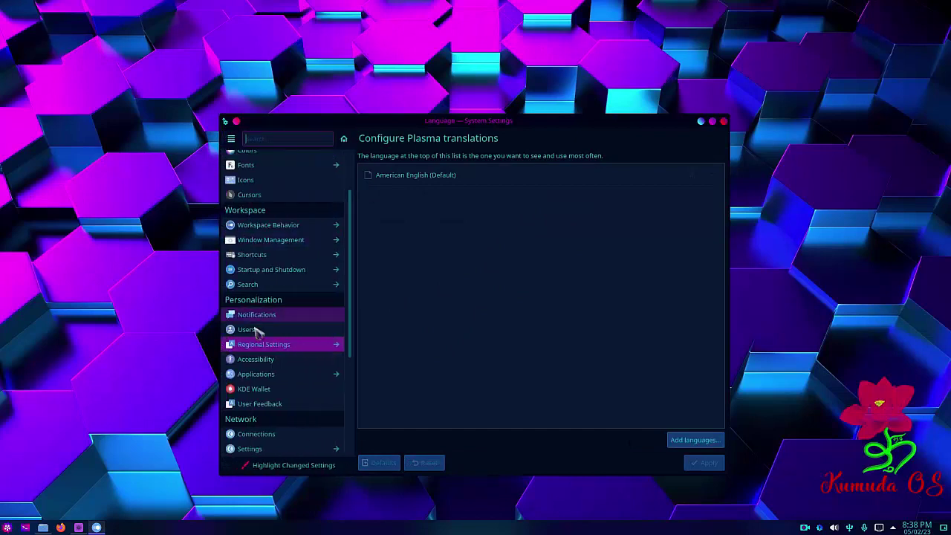
Step: Review the file manager and terminal emulator choices in Default Applications, selecting Kumuda Terminal as the terminal emulator
click(286, 376)
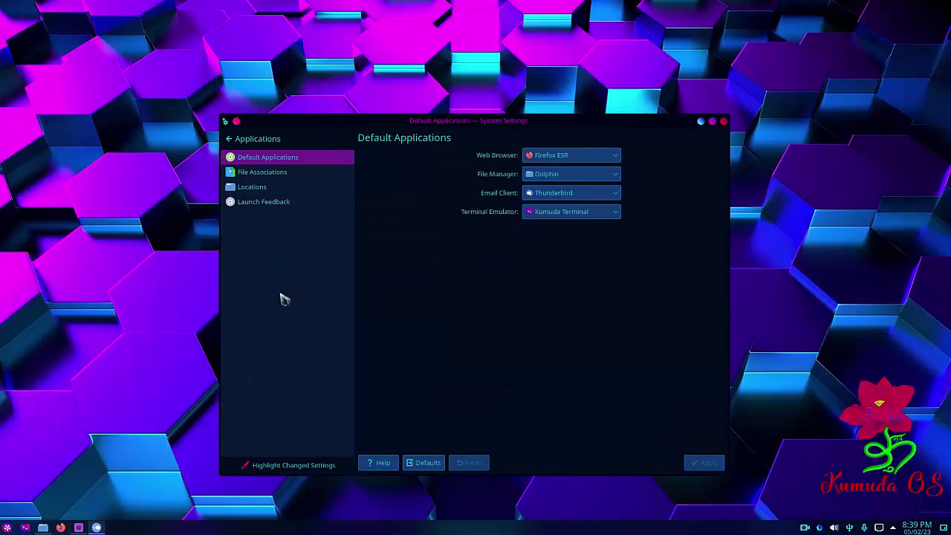
click(581, 176)
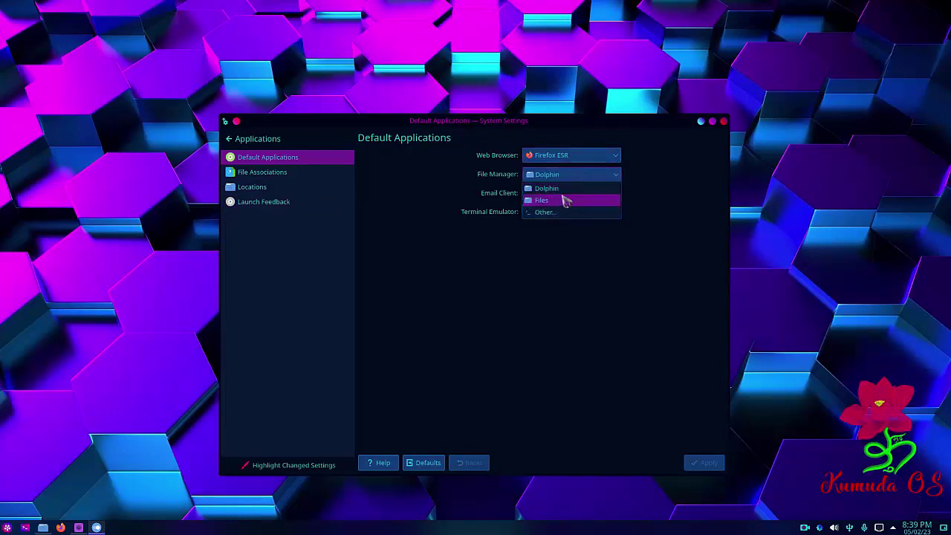
click(574, 176)
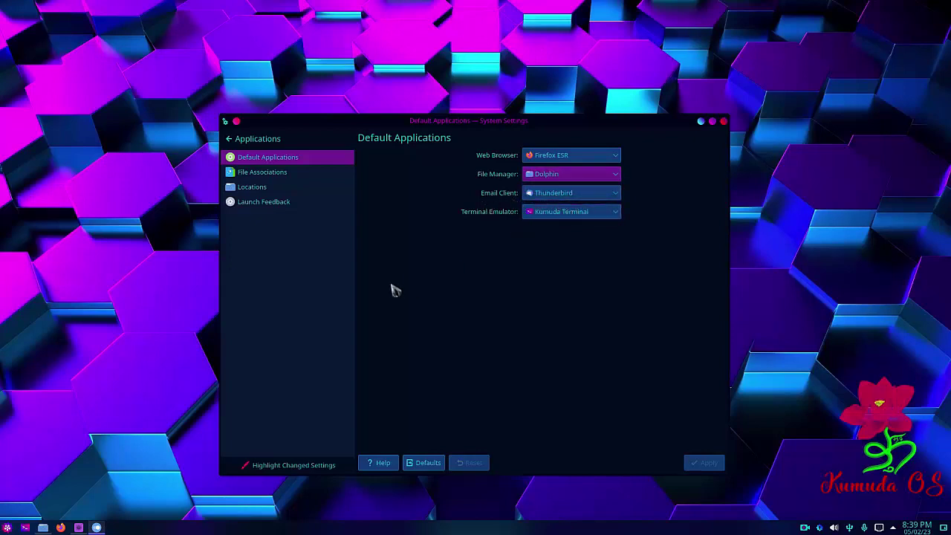
click(563, 212)
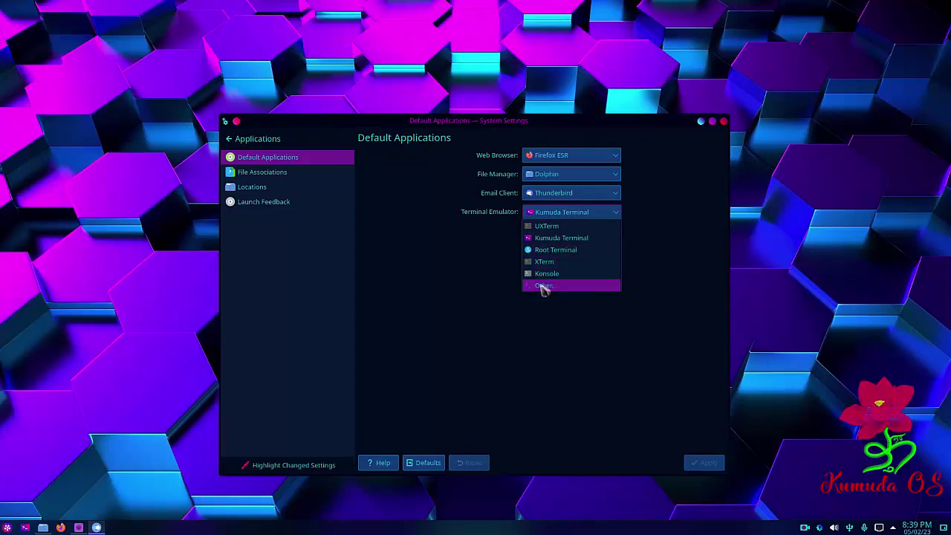
click(565, 239)
Step: View the File Associations, Locations and Launch Feedback settings of Applications, and return to the main categories
click(279, 179)
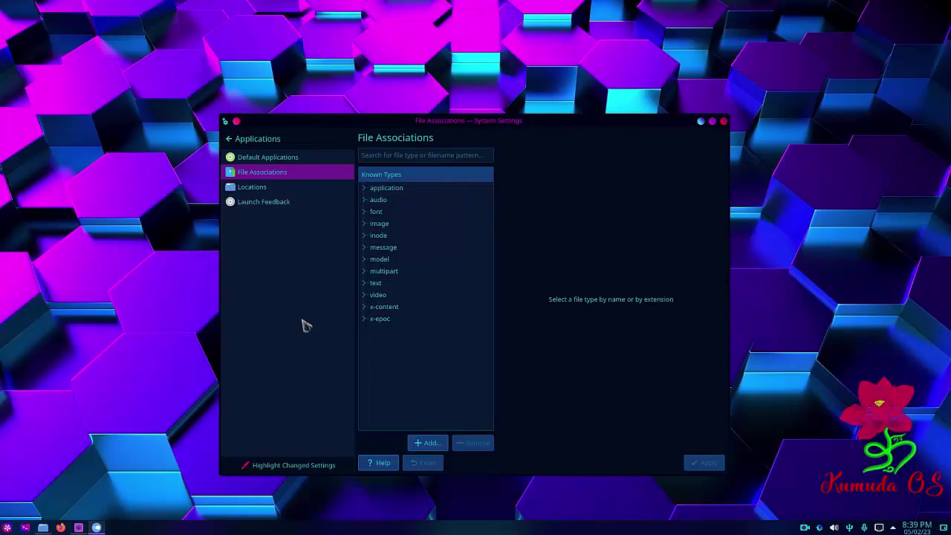
click(290, 192)
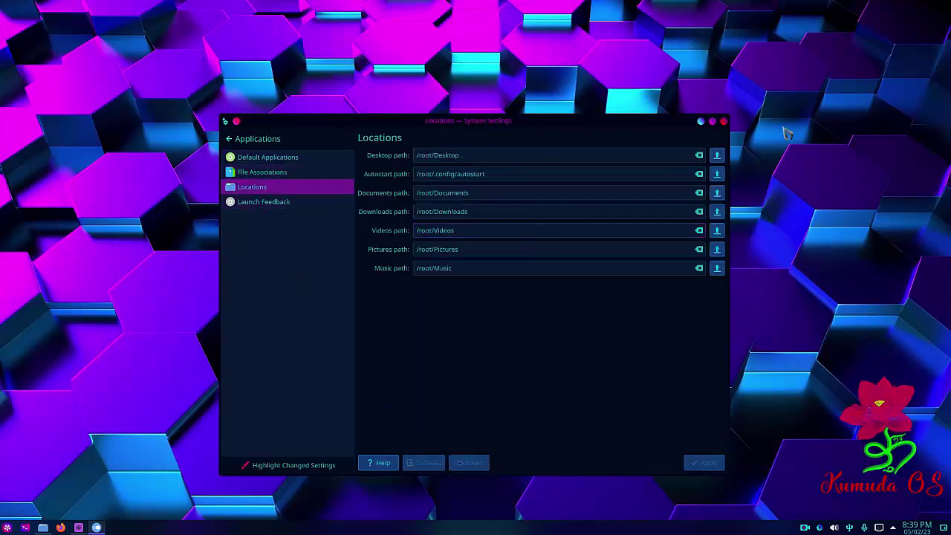
click(289, 206)
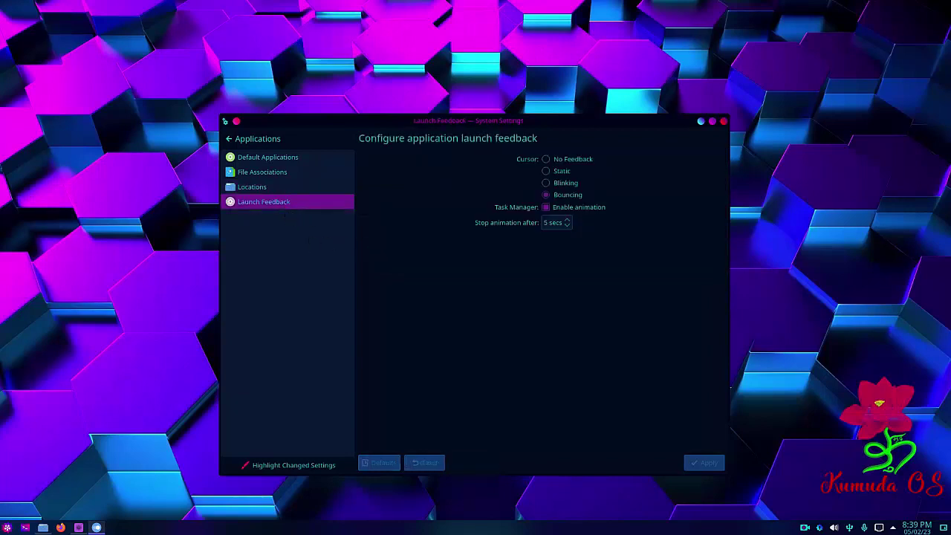
click(232, 145)
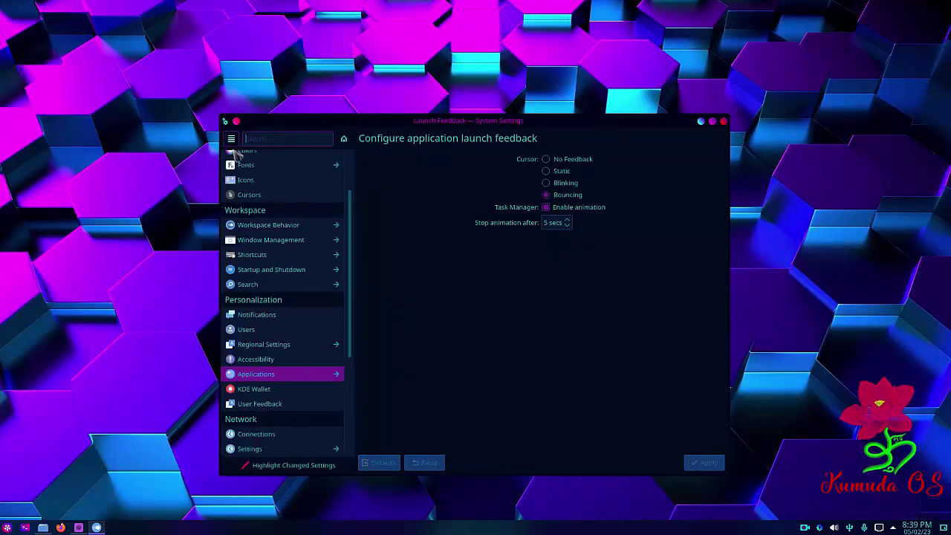
Step: View the KDE Wallet settings and the network Connections settings
click(281, 391)
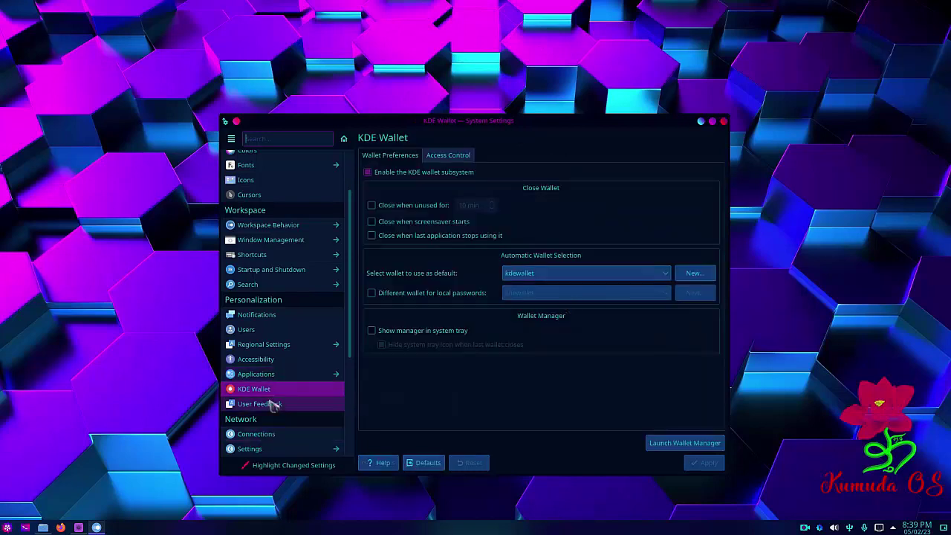
scroll(272, 405, down, 1)
click(269, 418)
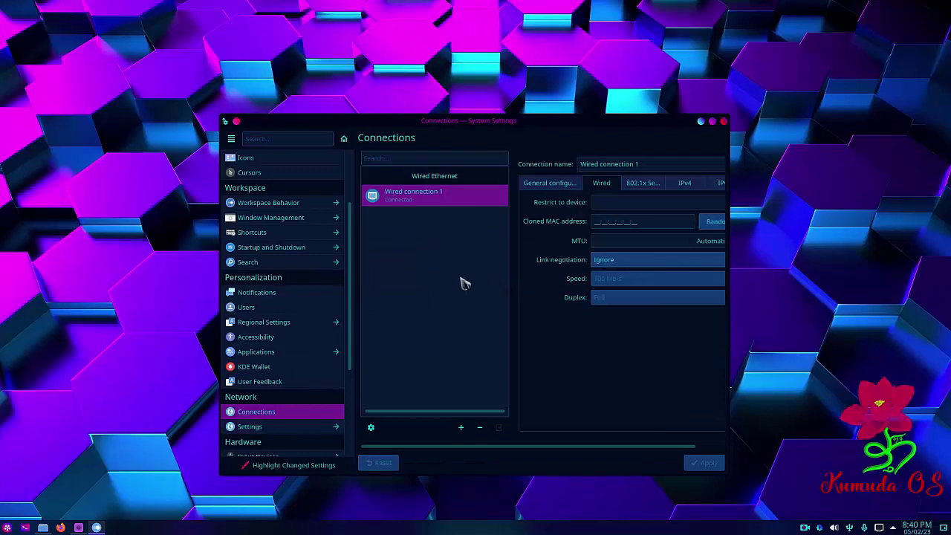
Step: View the network Proxy settings and the Keyboard settings of Input Devices, returning to the main categories after each
click(263, 430)
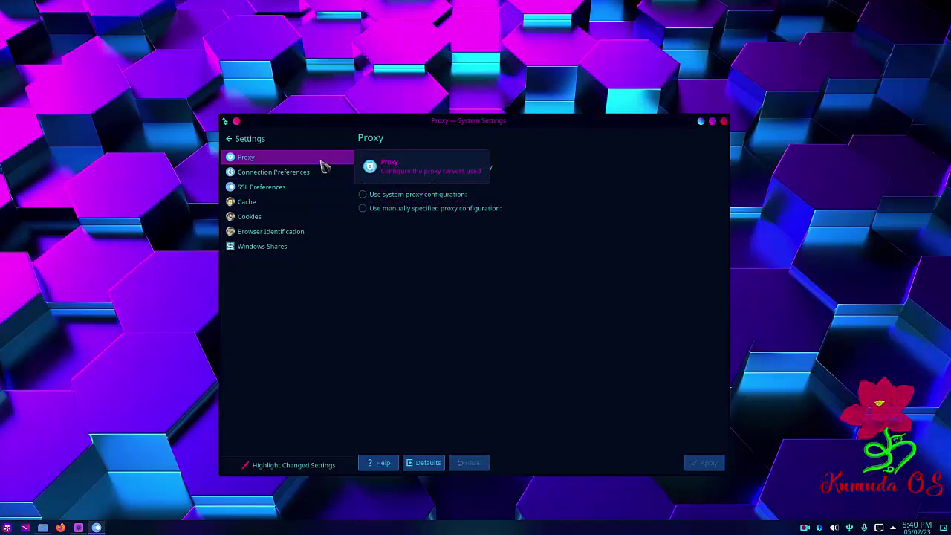
click(237, 147)
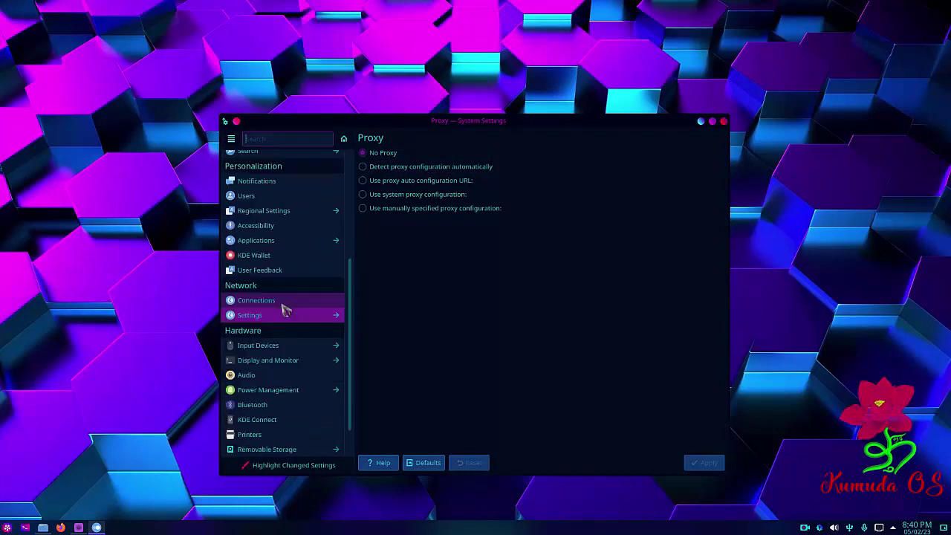
click(282, 347)
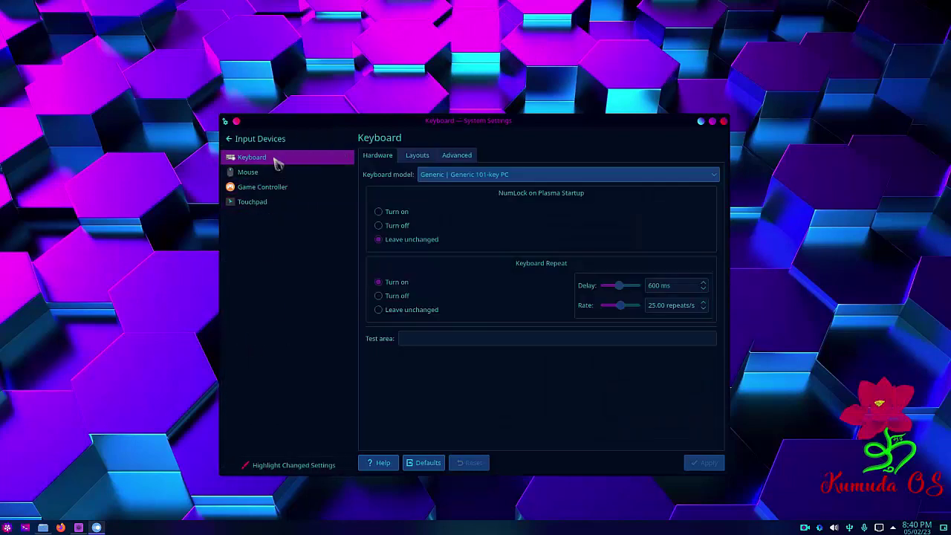
click(227, 148)
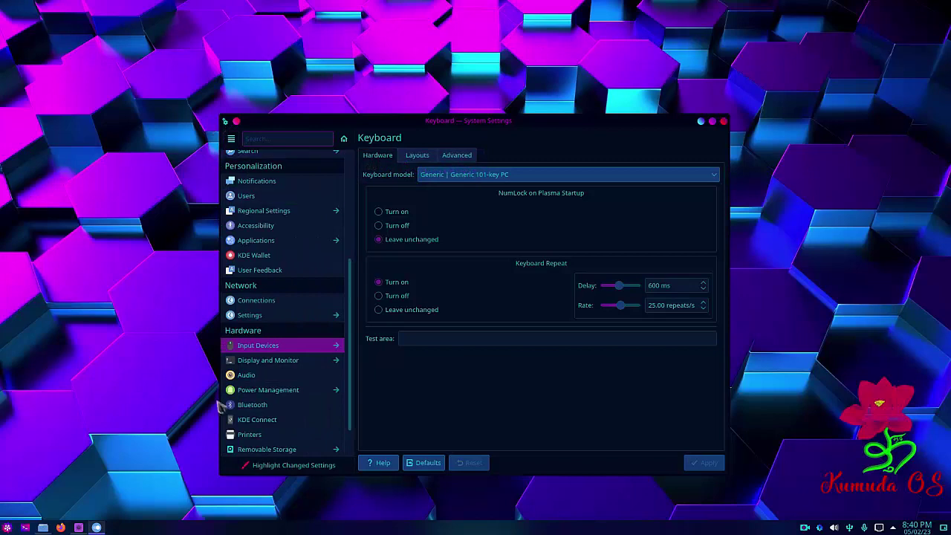
Step: Review the refresh rate options in Display Configuration, and view the Compositor and Gamma settings
click(304, 363)
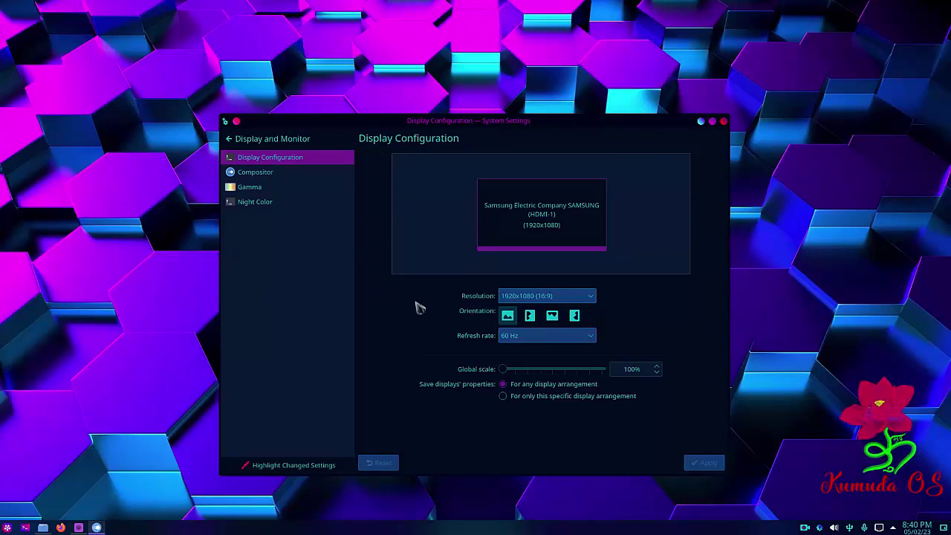
click(567, 338)
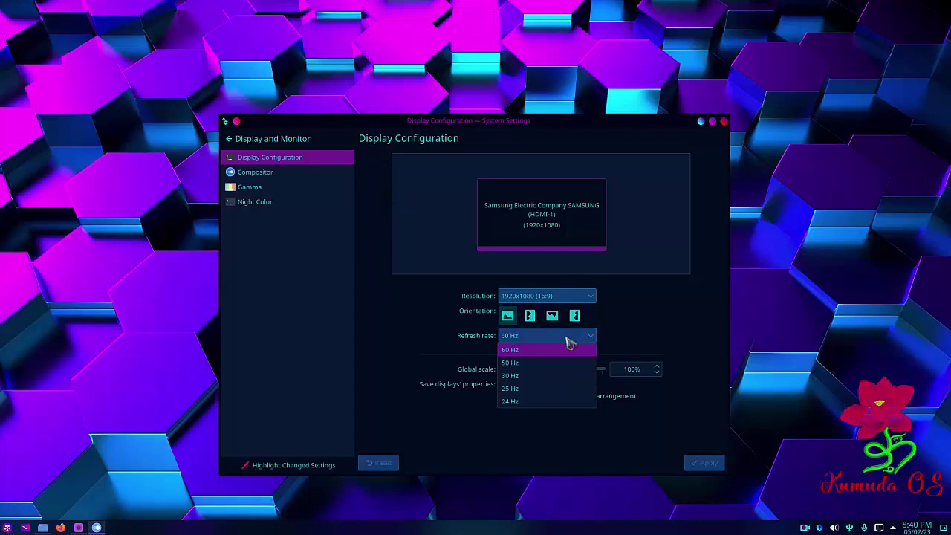
click(645, 324)
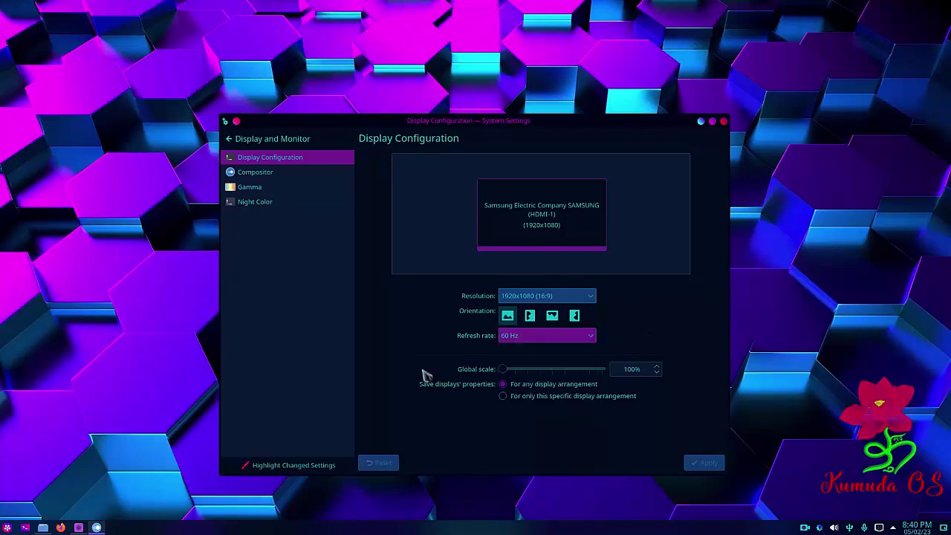
click(278, 177)
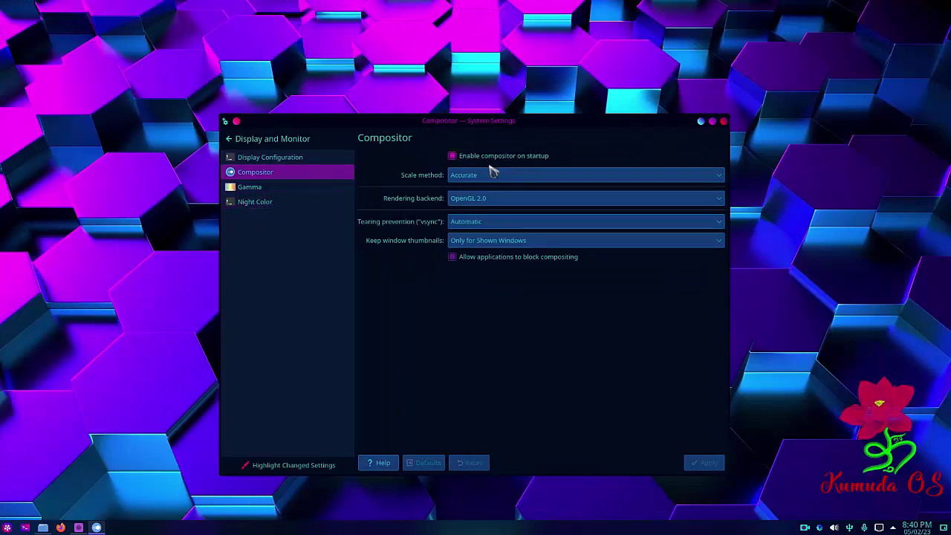
click(275, 192)
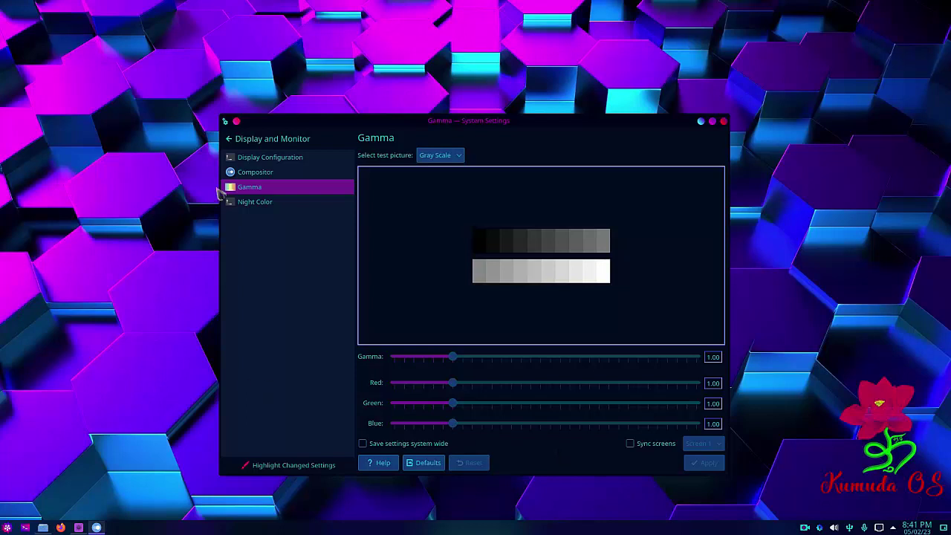
Step: Activate Night Color and apply it, deactivate it again with the change applied, and return to the main categories
click(276, 212)
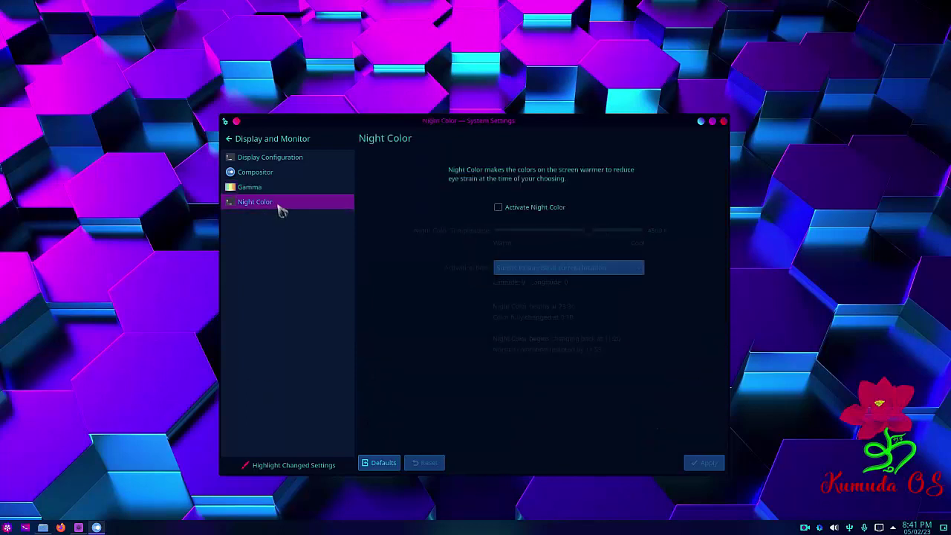
click(543, 207)
click(708, 467)
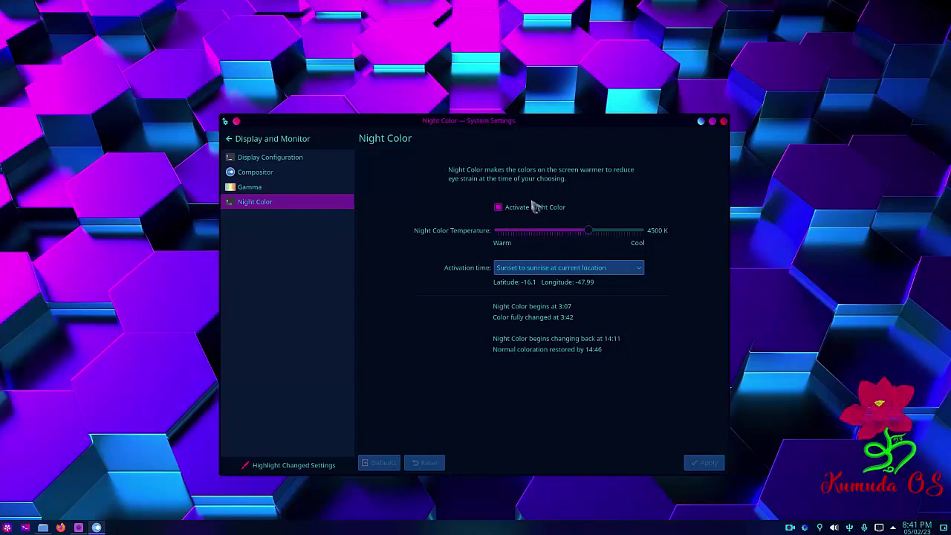
click(543, 209)
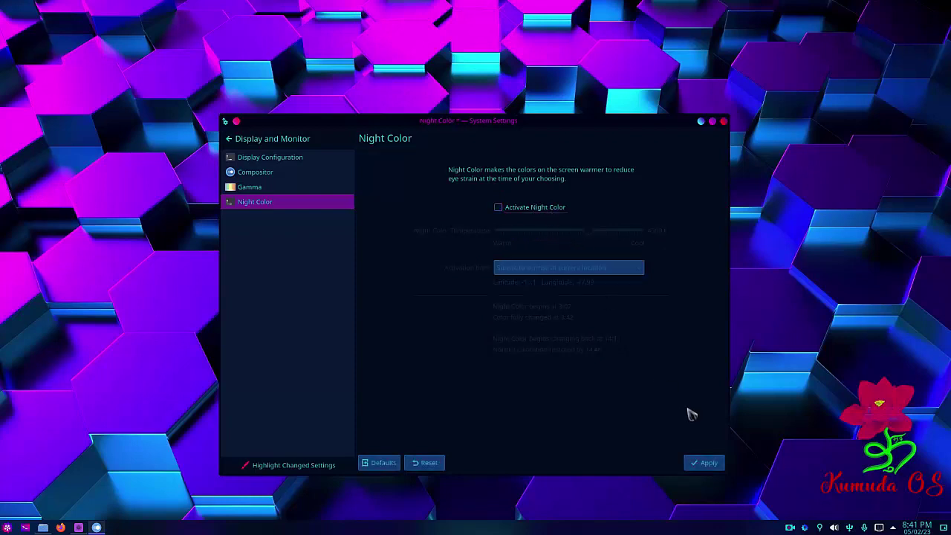
click(711, 461)
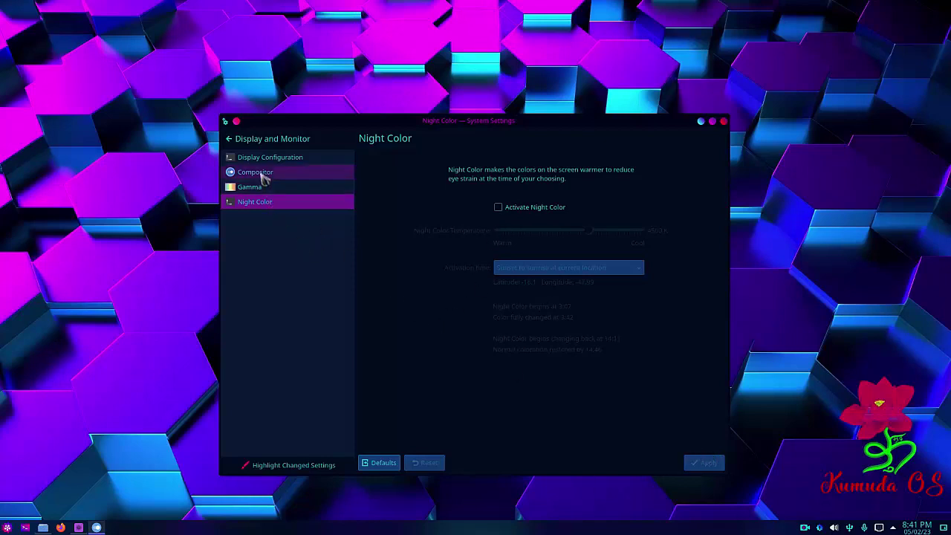
click(266, 138)
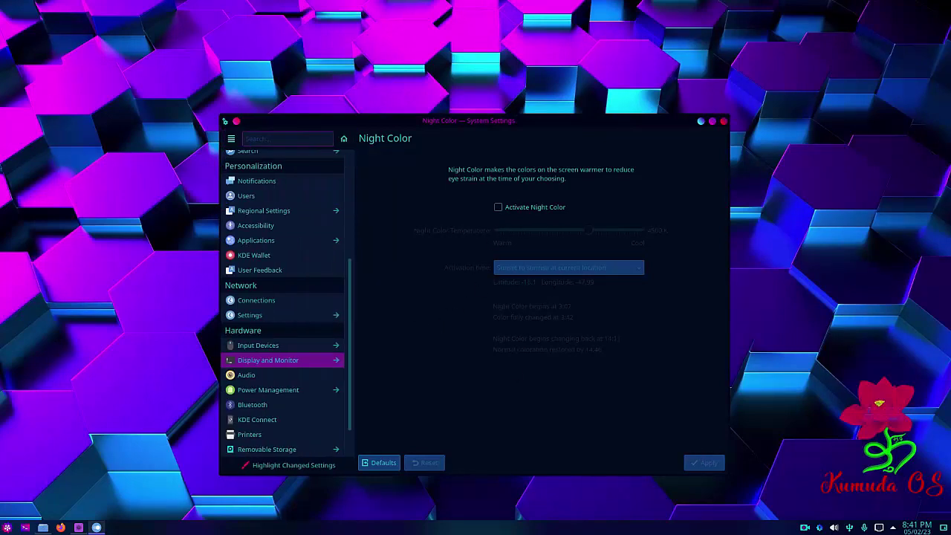
Step: View the Audio devices and the Energy Saving settings of Power Management, and return to the main categories
click(279, 376)
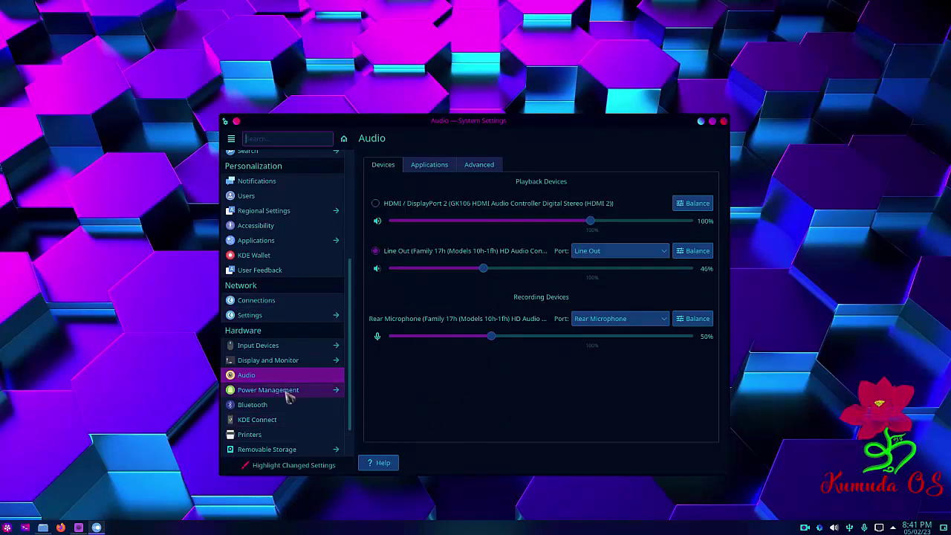
mouse_move(290, 396)
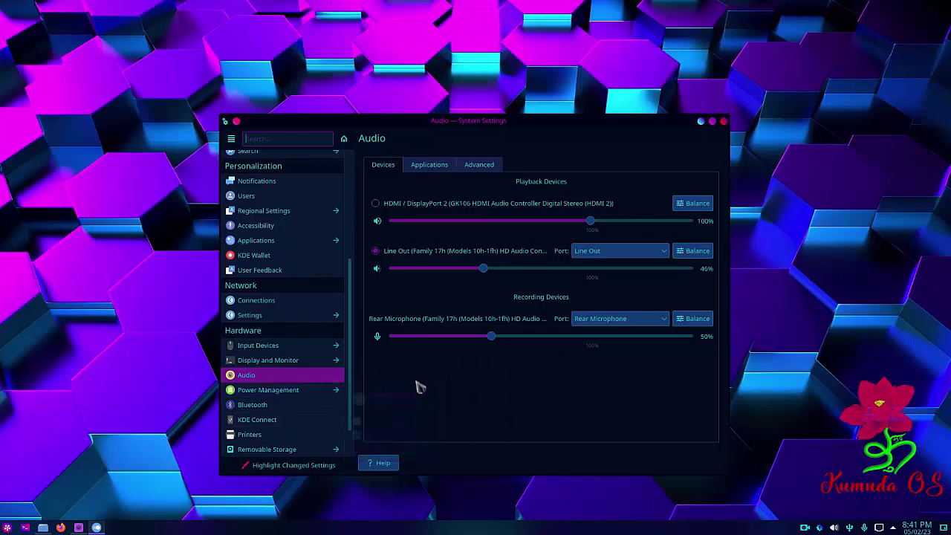
click(291, 391)
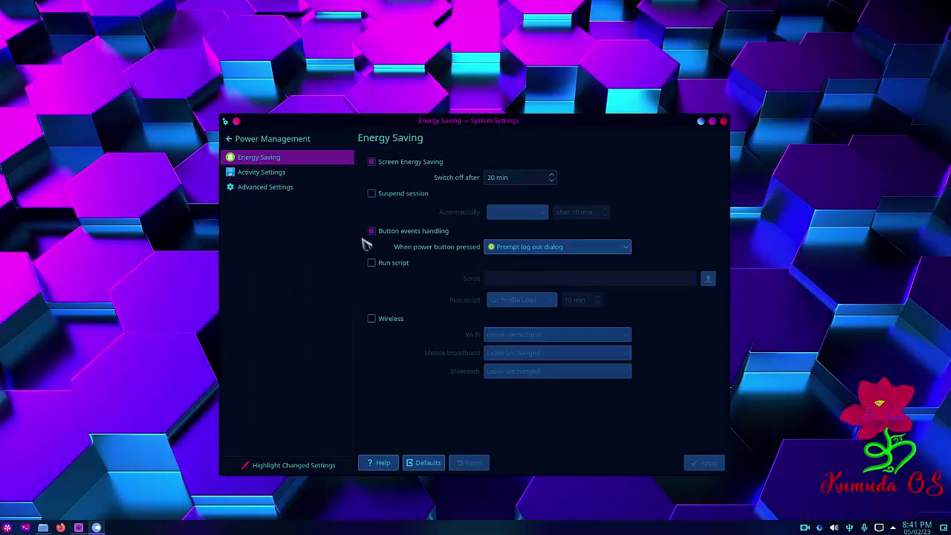
click(244, 141)
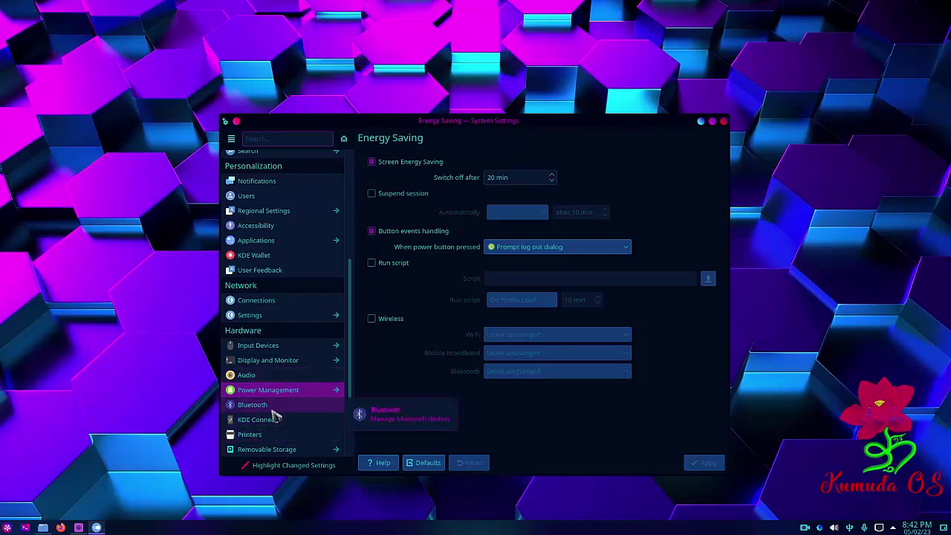
Step: View the KDE Connect, Printers and System Information pages, and close System Settings
click(287, 420)
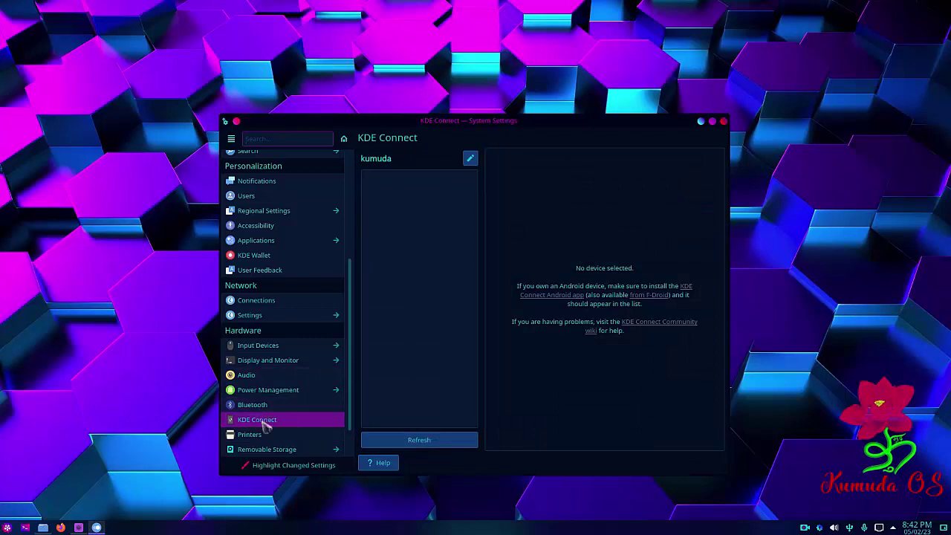
click(261, 442)
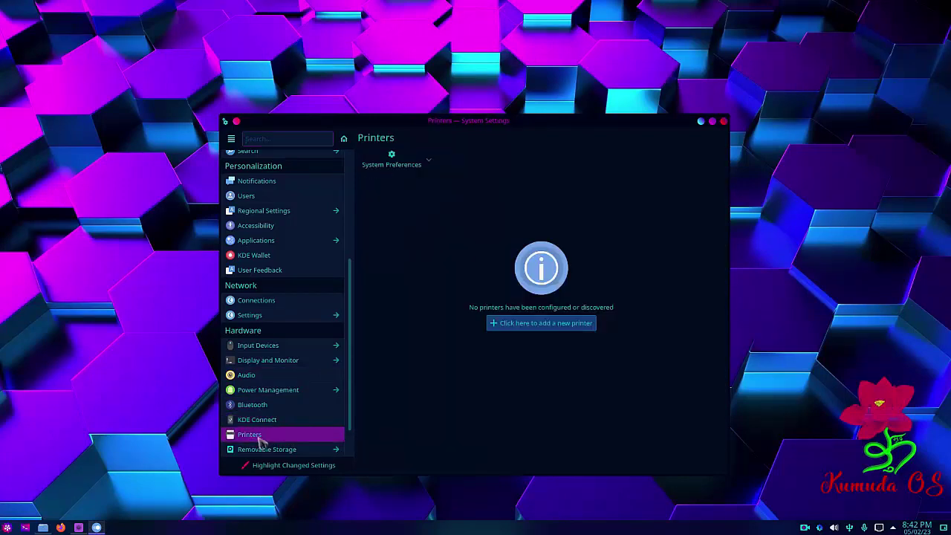
scroll(309, 439, down, 1)
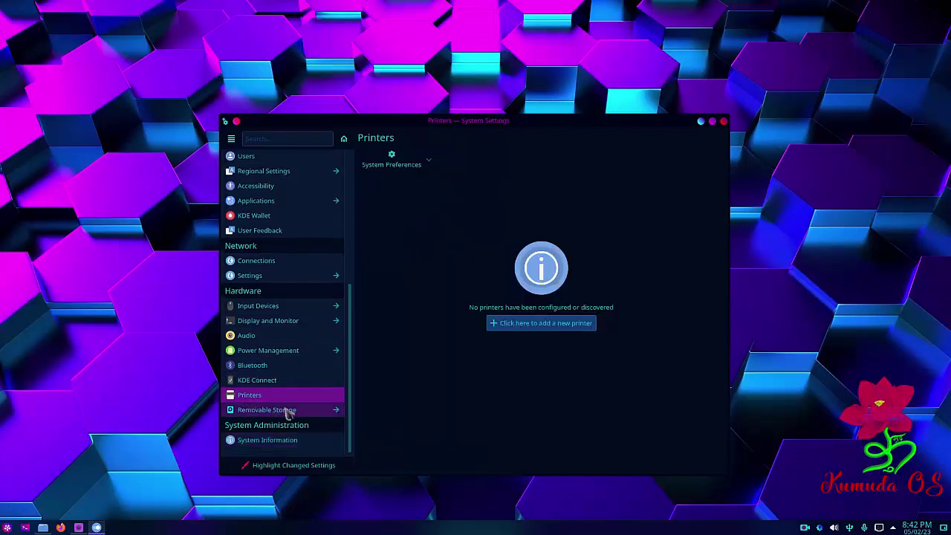
click(300, 443)
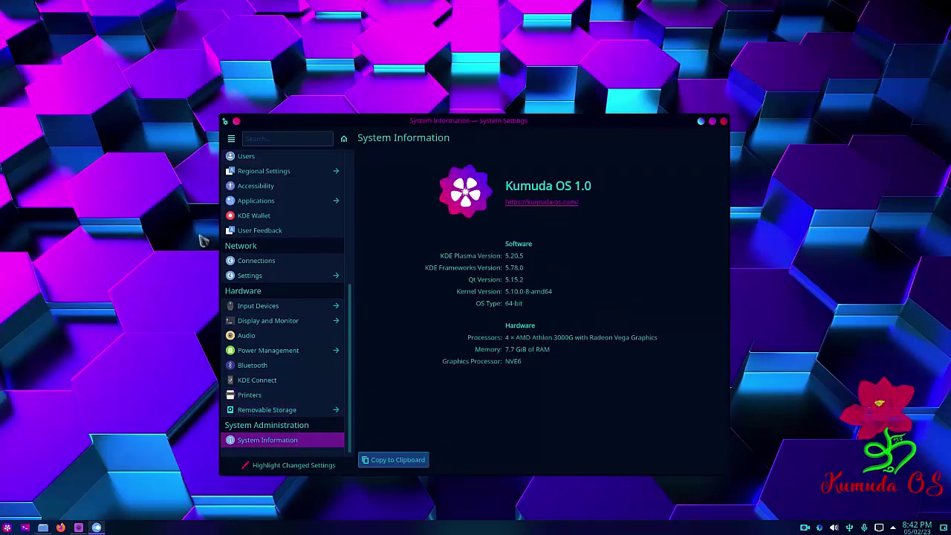
scroll(283, 216, up, 6)
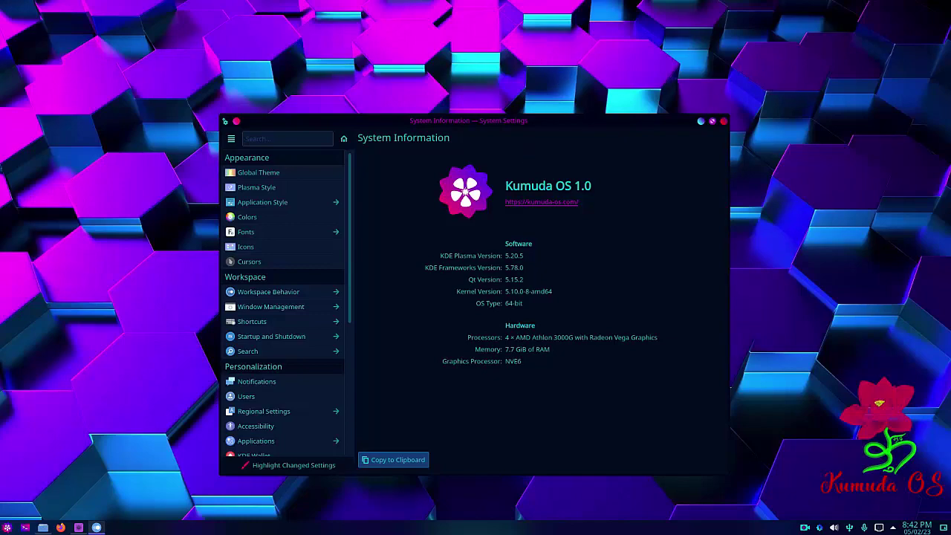
click(724, 121)
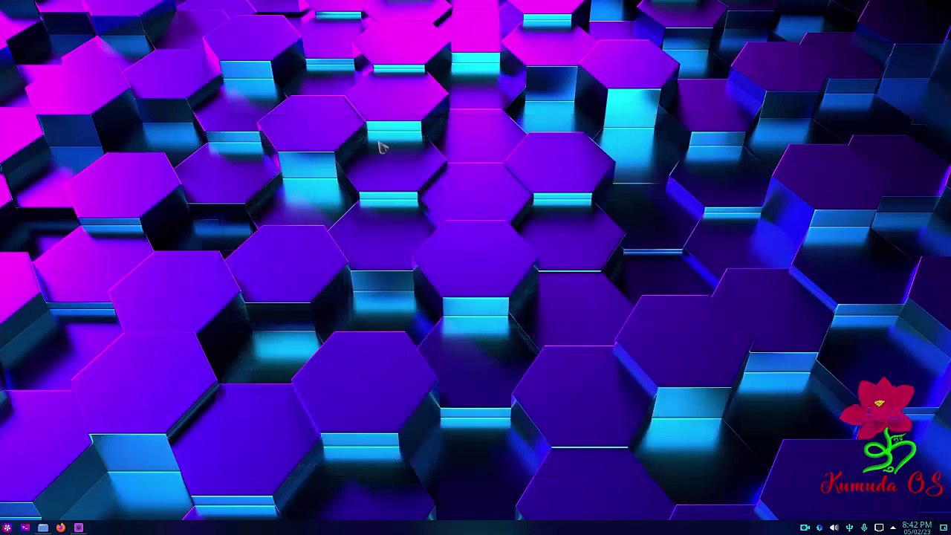
Step: Open the desktop's wallpaper configuration, move its window to the middle of the screen, and browse the available wallpapers
right_click(378, 143)
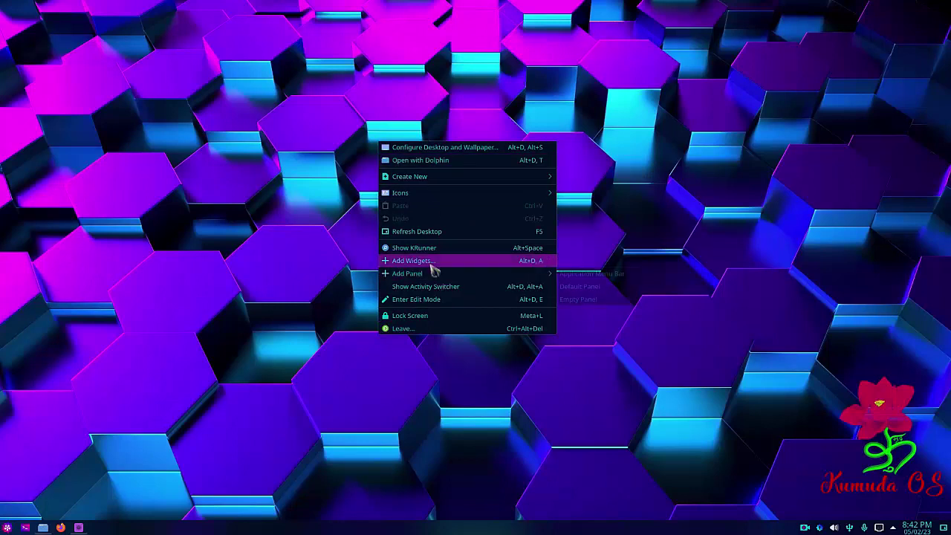
click(444, 149)
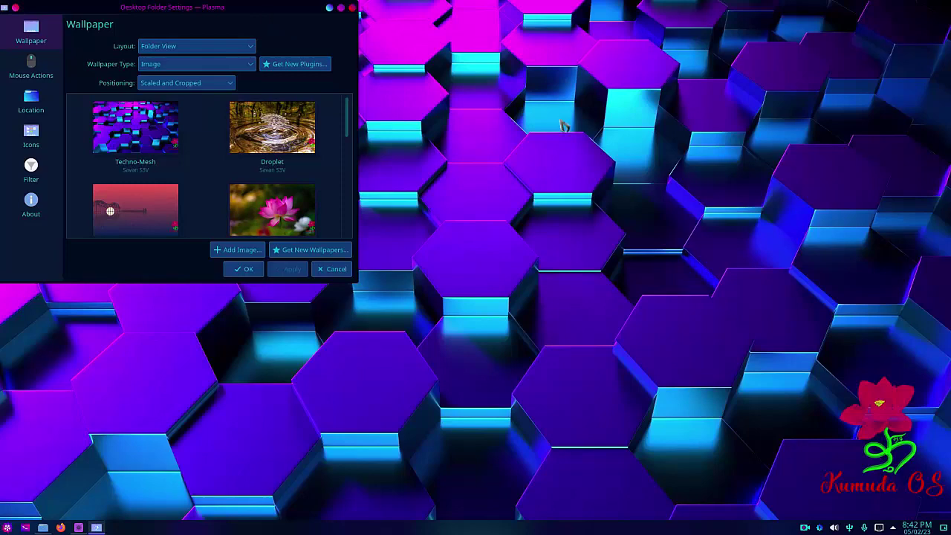
drag(237, 11, 556, 204)
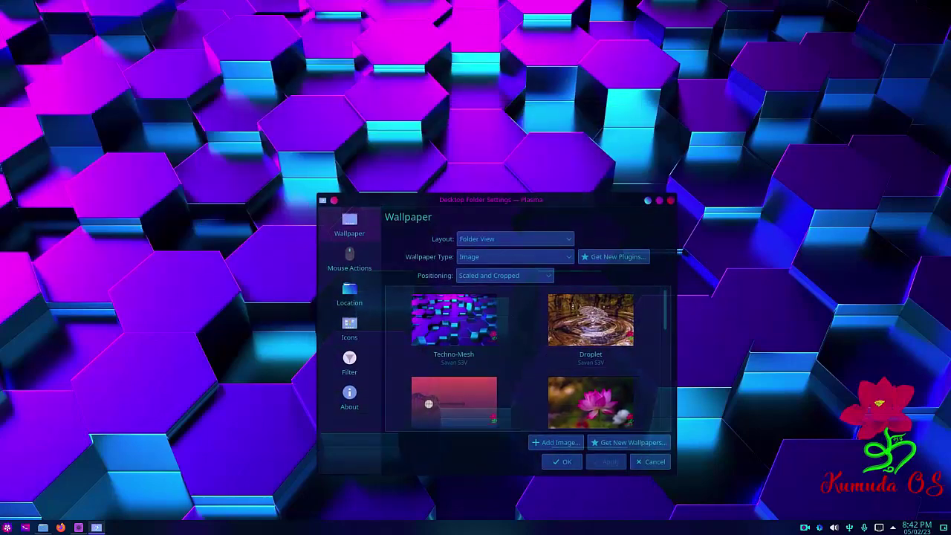
scroll(600, 364, down, 8)
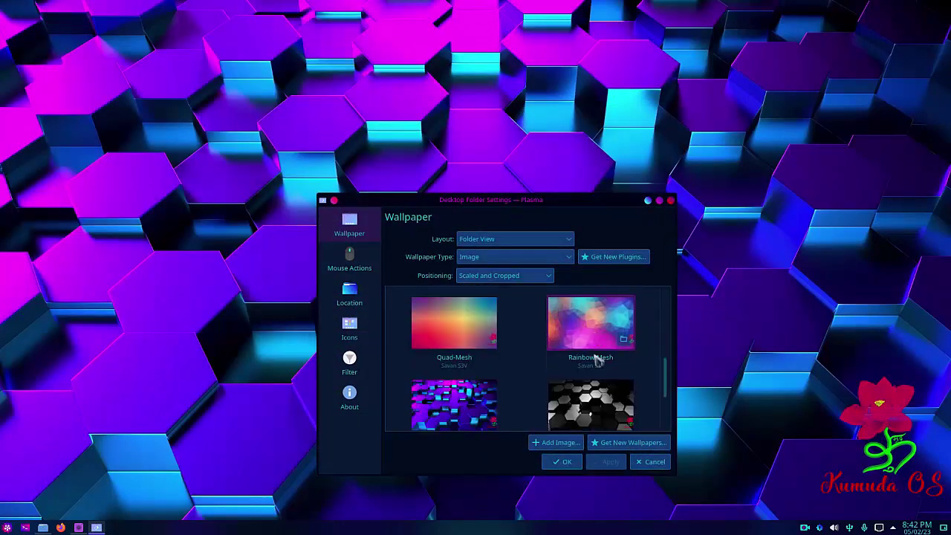
scroll(587, 360, down, 2)
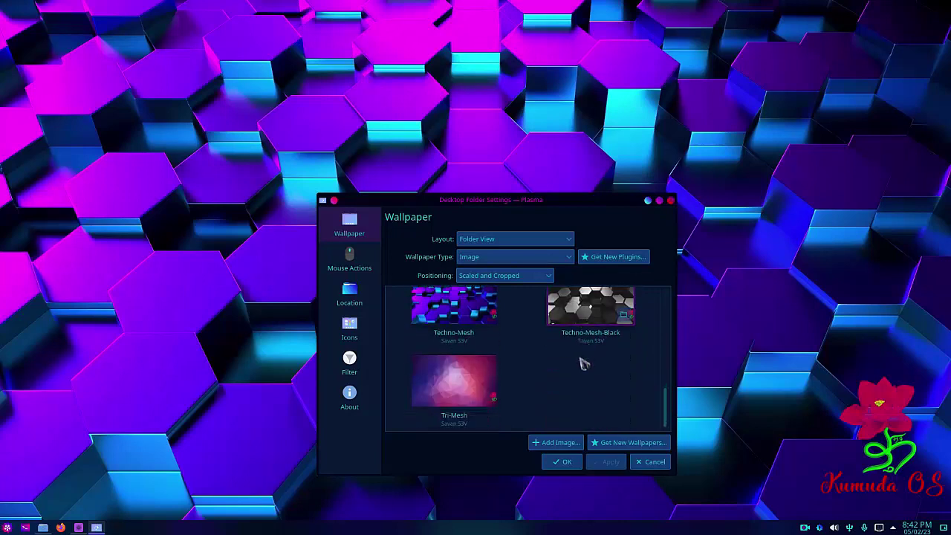
Step: Set Guitar-Island as the desktop wallpaper and apply it
scroll(577, 365, up, 1)
scroll(577, 365, up, 8)
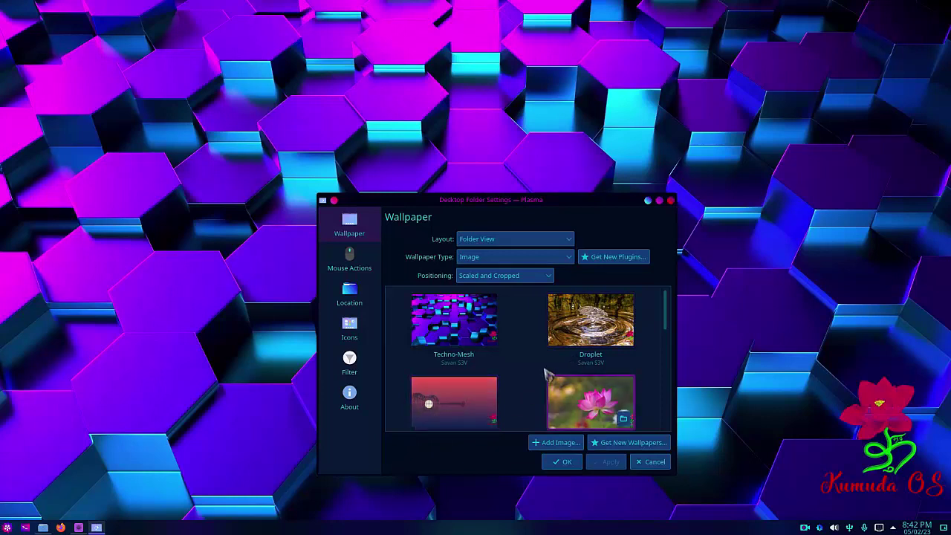
scroll(554, 375, down, 1)
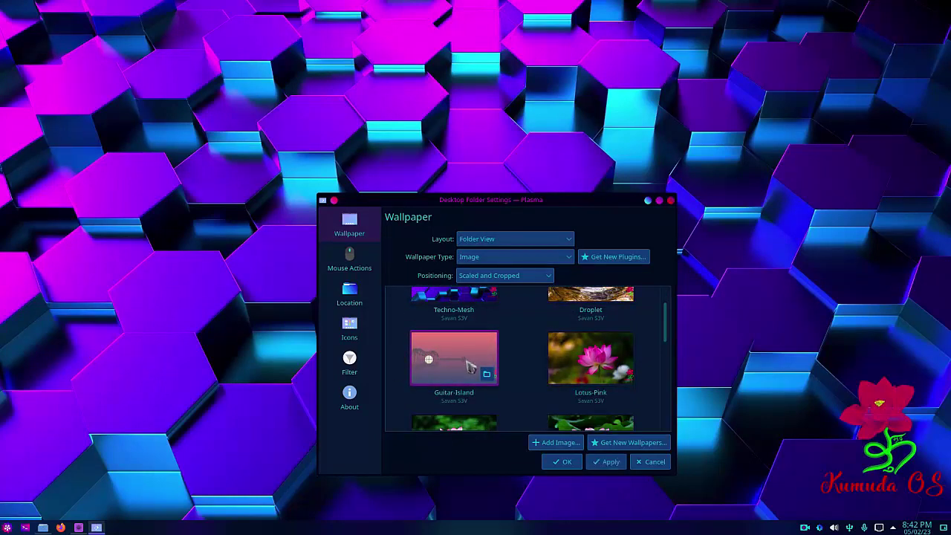
click(481, 371)
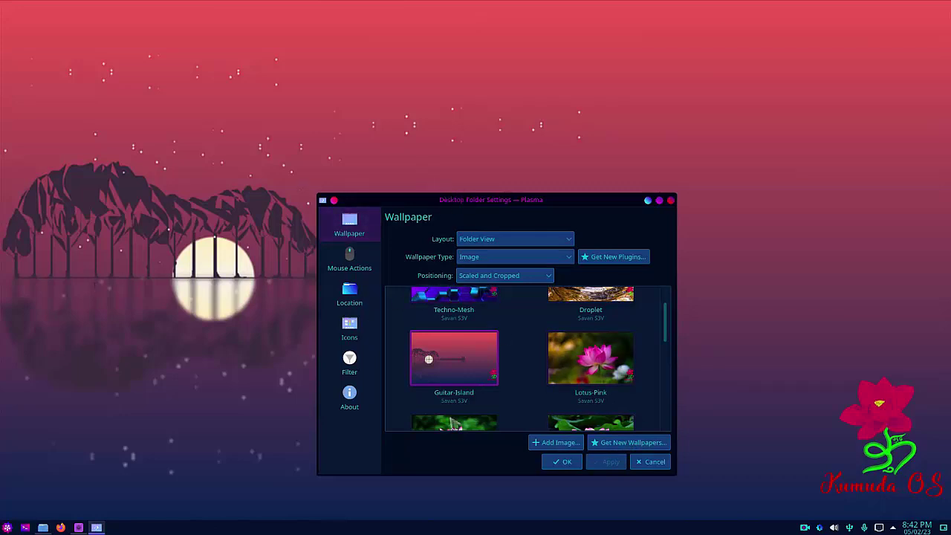
Step: Look through the wallpapers again, and apply Techno-Mesh as the desktop wallpaper
scroll(487, 361, up, 2)
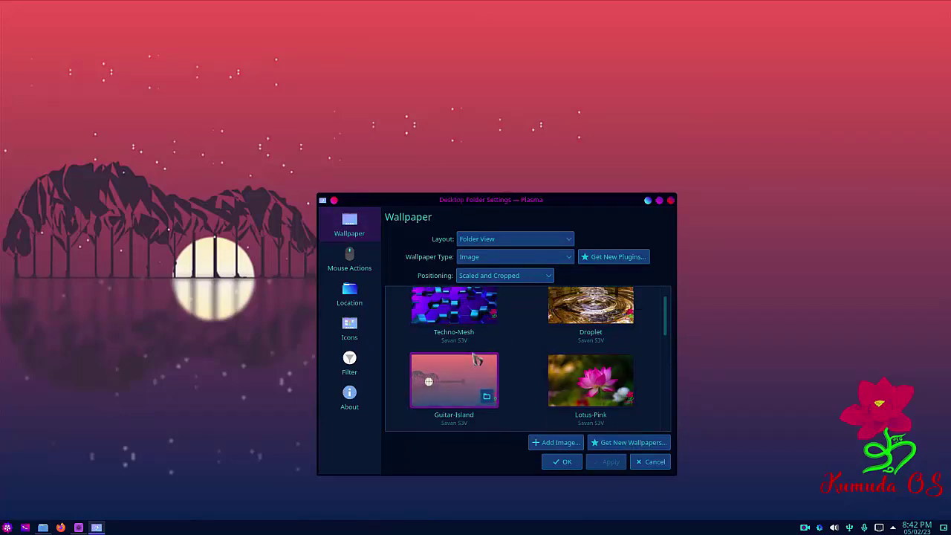
scroll(483, 334, down, 3)
scroll(482, 327, down, 5)
scroll(482, 328, up, 1)
scroll(482, 331, down, 1)
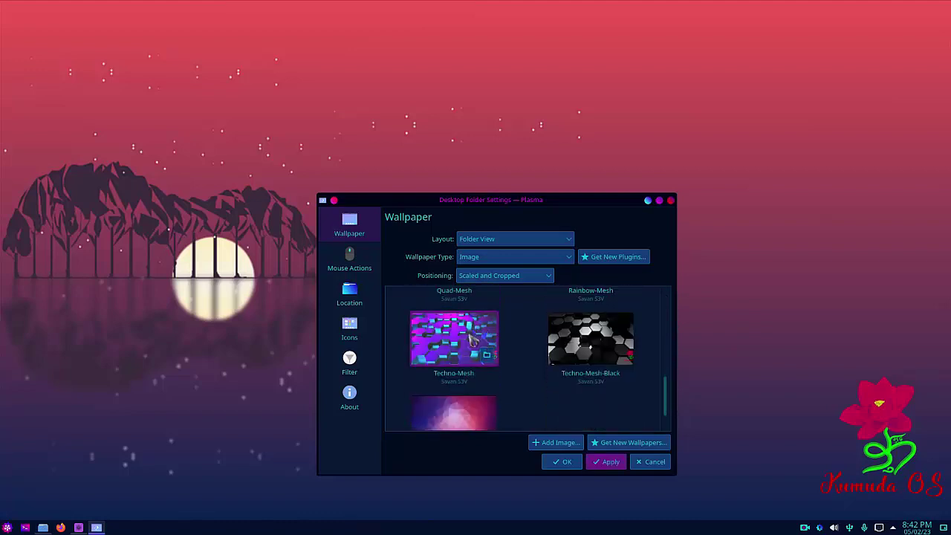
click(496, 347)
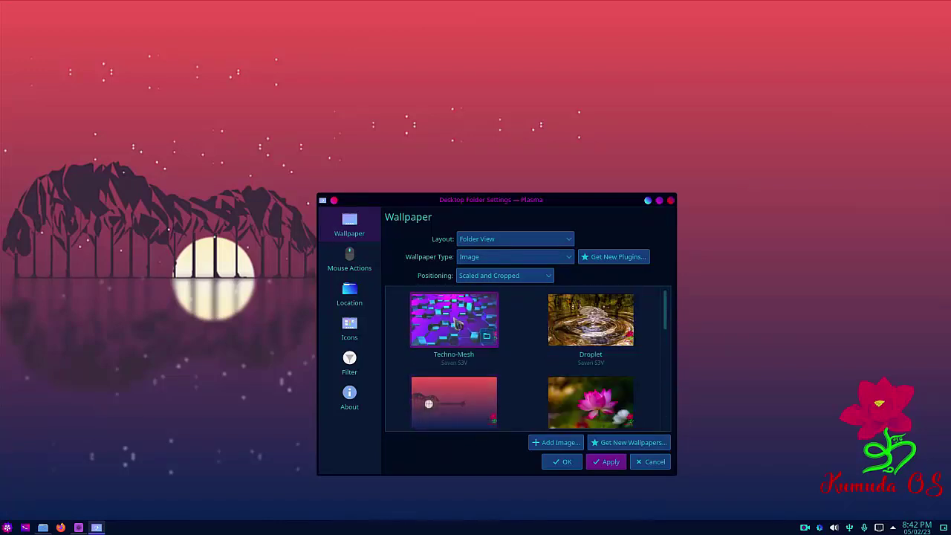
click(611, 463)
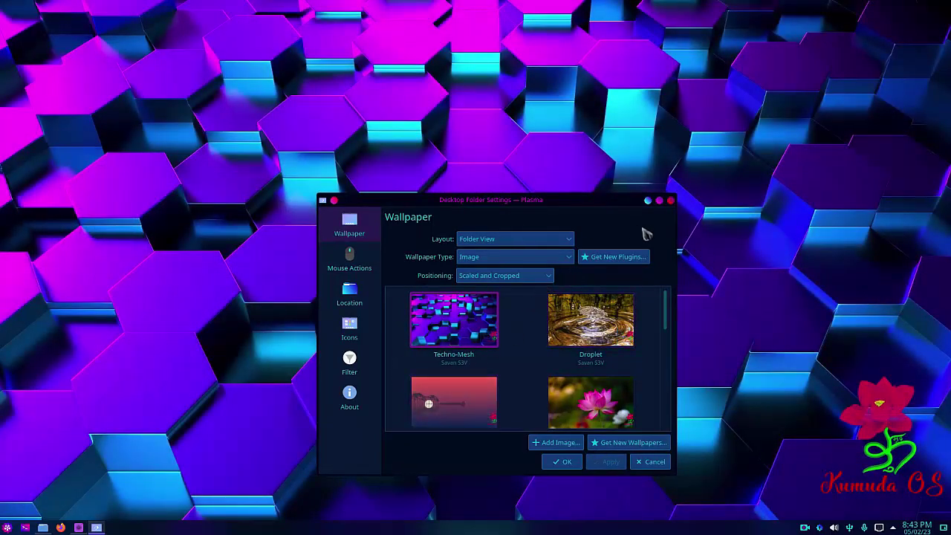
Step: Browse the downloadable wallpaper plugins, and close the plugin download window
click(611, 259)
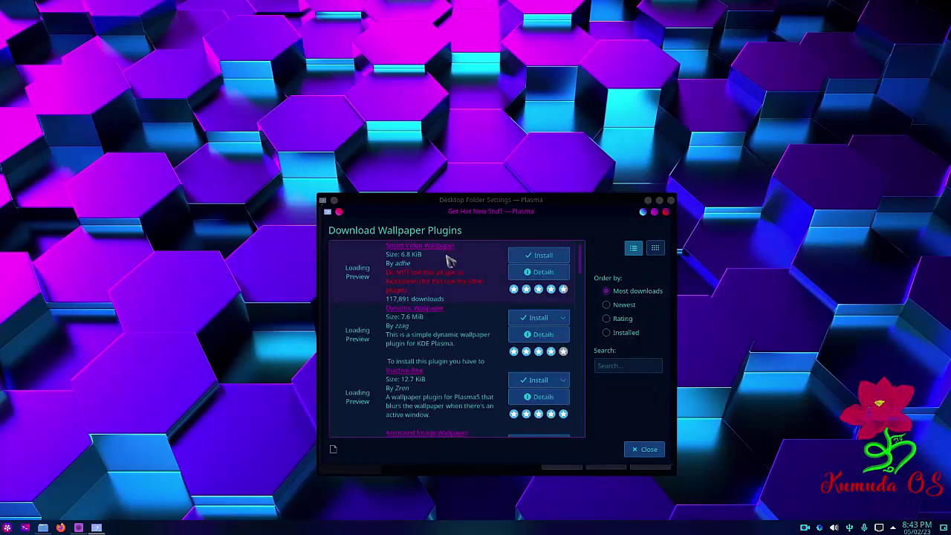
scroll(420, 372, down, 3)
scroll(470, 342, down, 2)
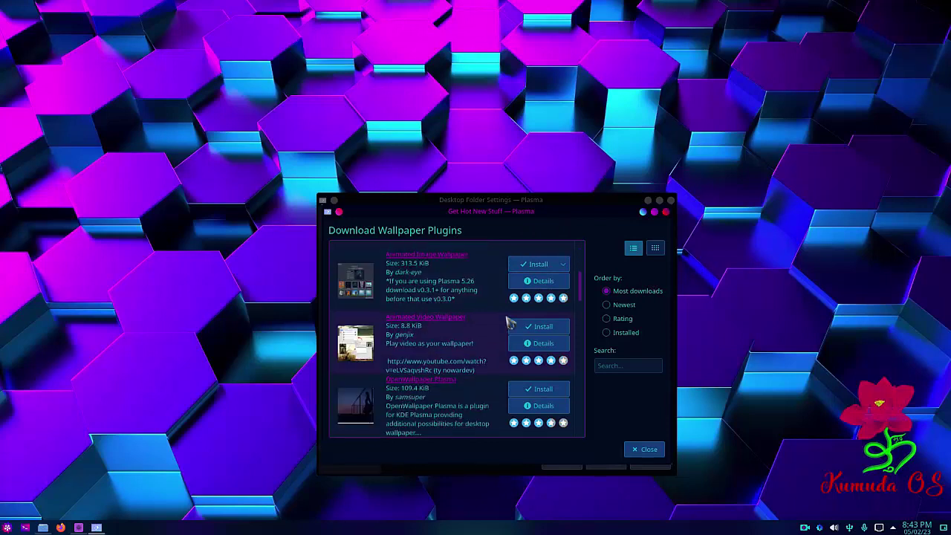
scroll(492, 334, up, 4)
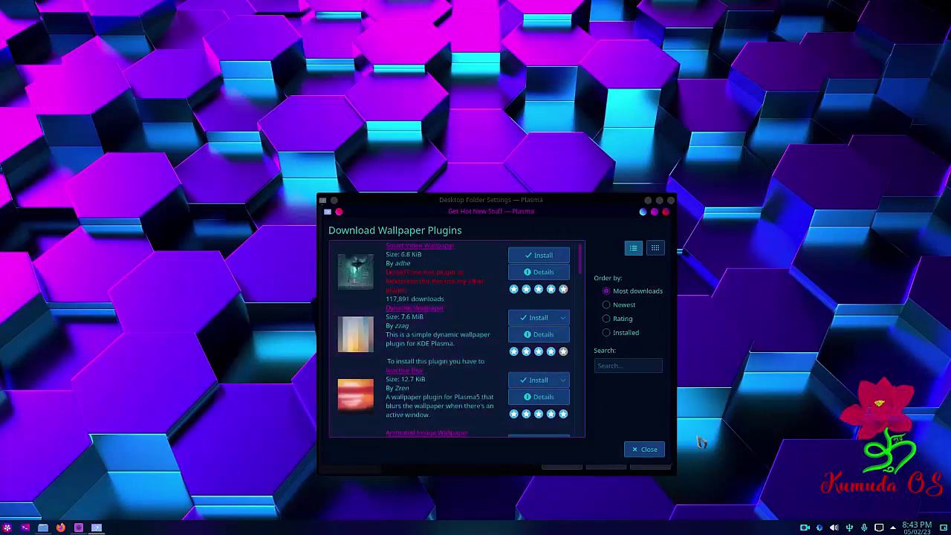
click(648, 451)
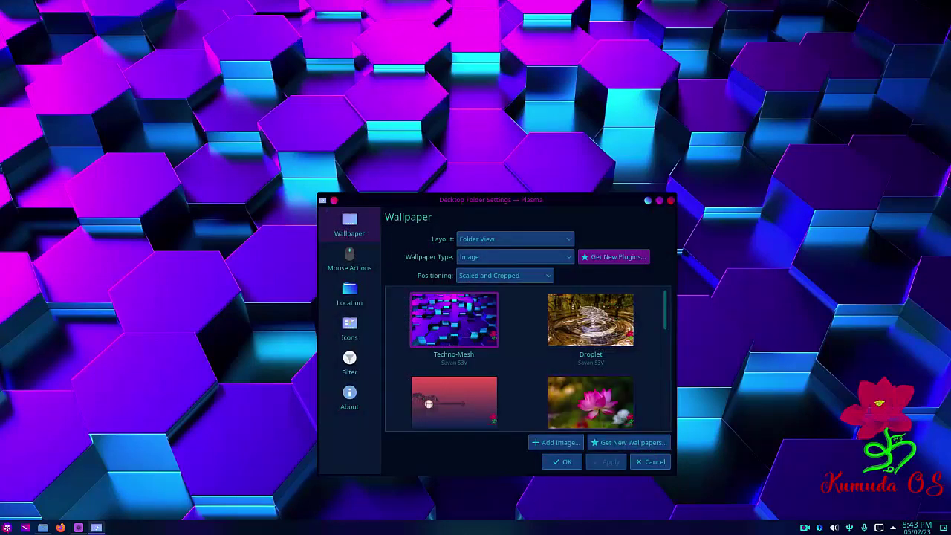
Step: Start adding a wallpaper image, and browse to the Wallpapers folder inside Pictures on the ARQUIVOS drive
click(558, 443)
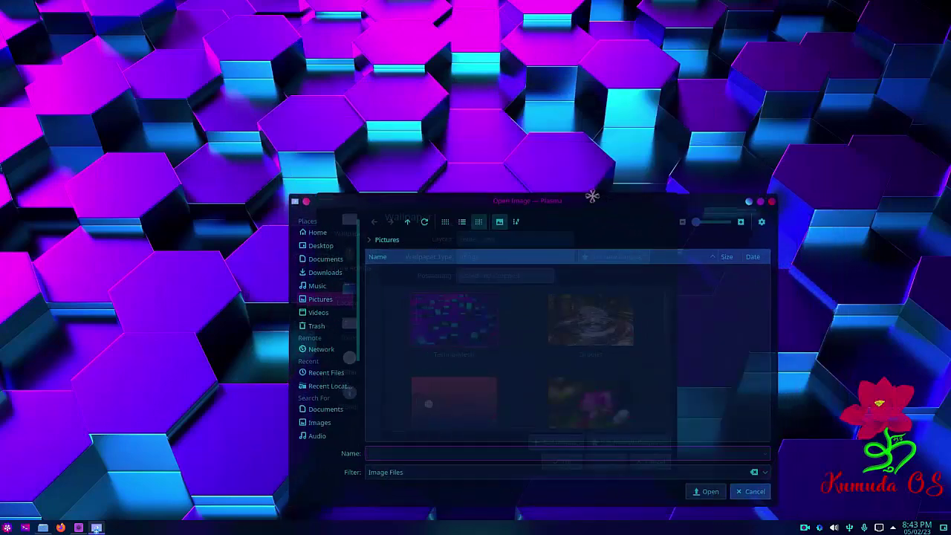
scroll(304, 361, down, 3)
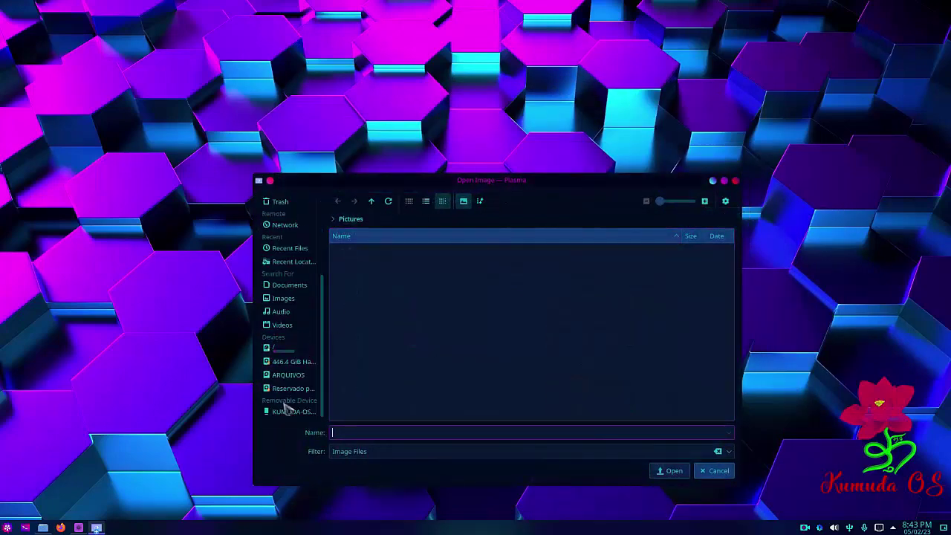
click(298, 376)
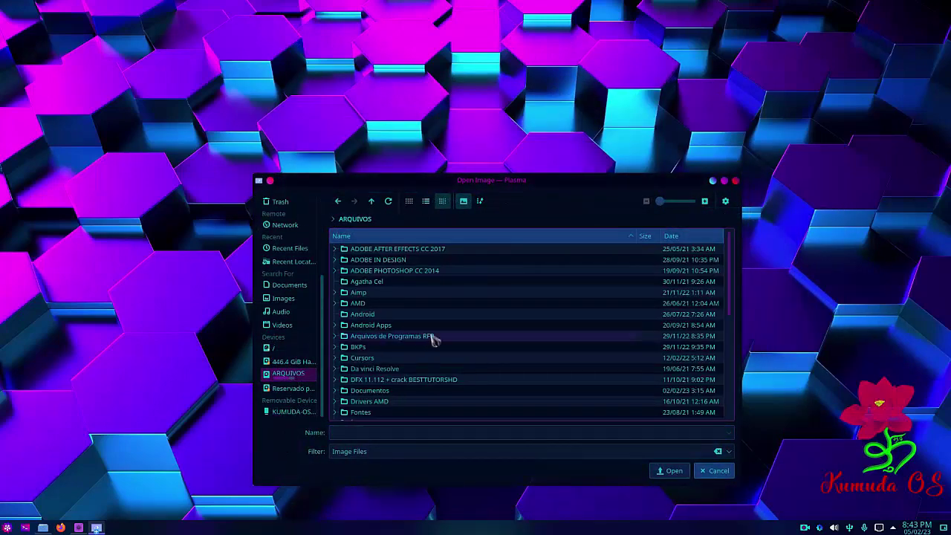
scroll(428, 327, down, 5)
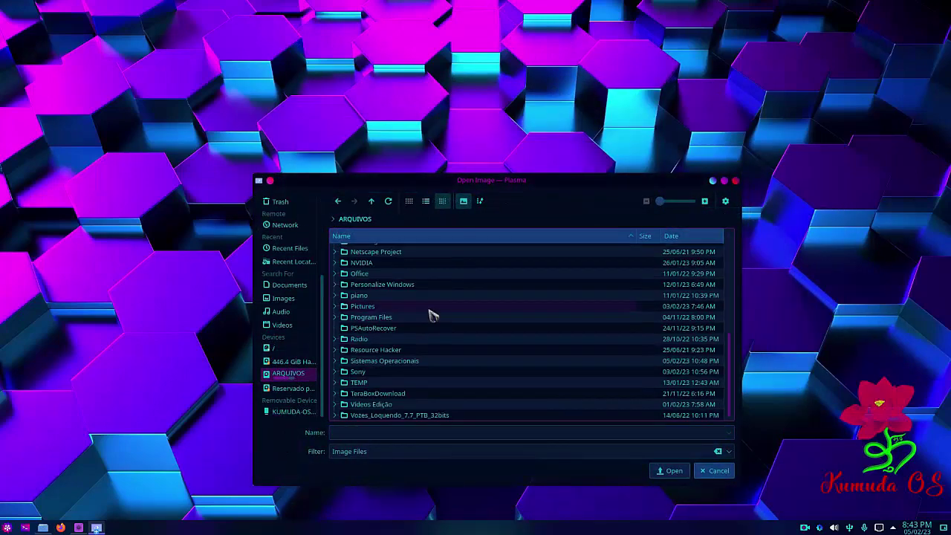
double_click(371, 306)
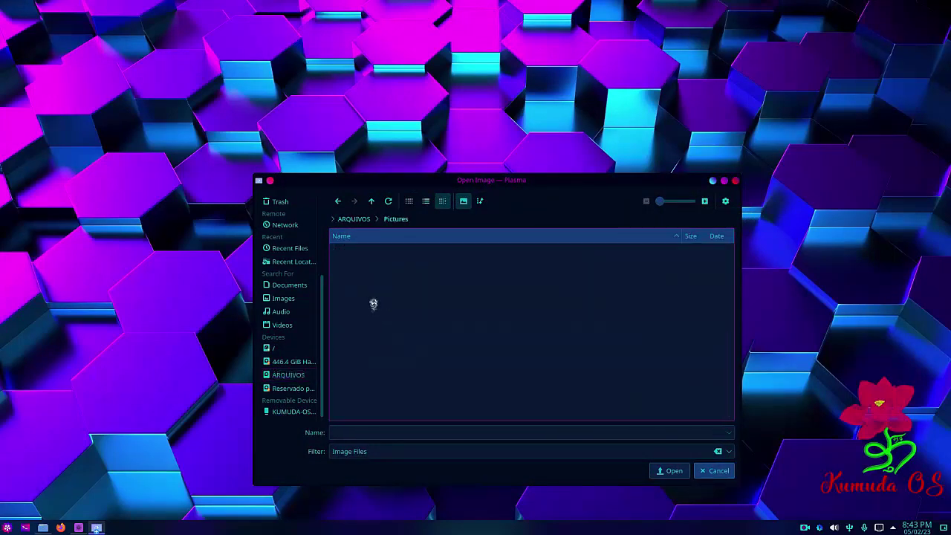
scroll(385, 316, down, 10)
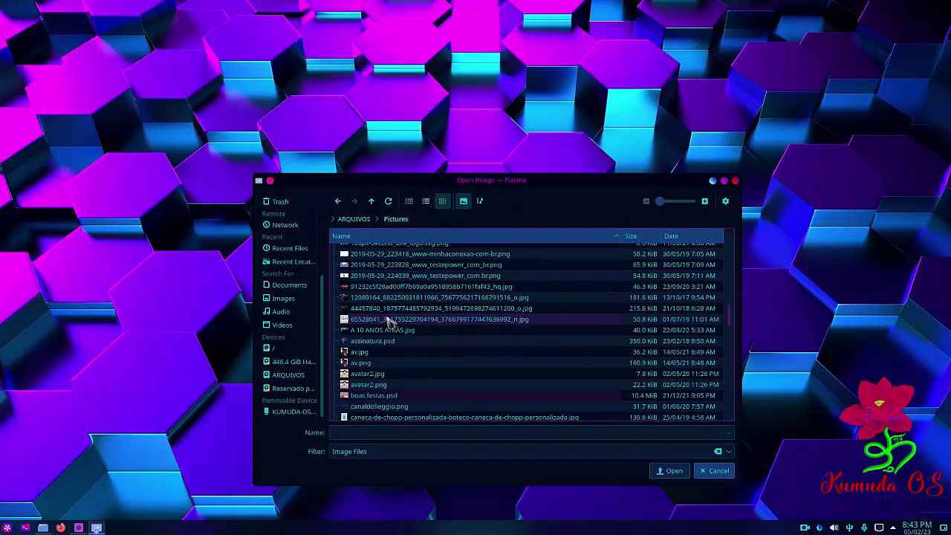
scroll(386, 327, up, 5)
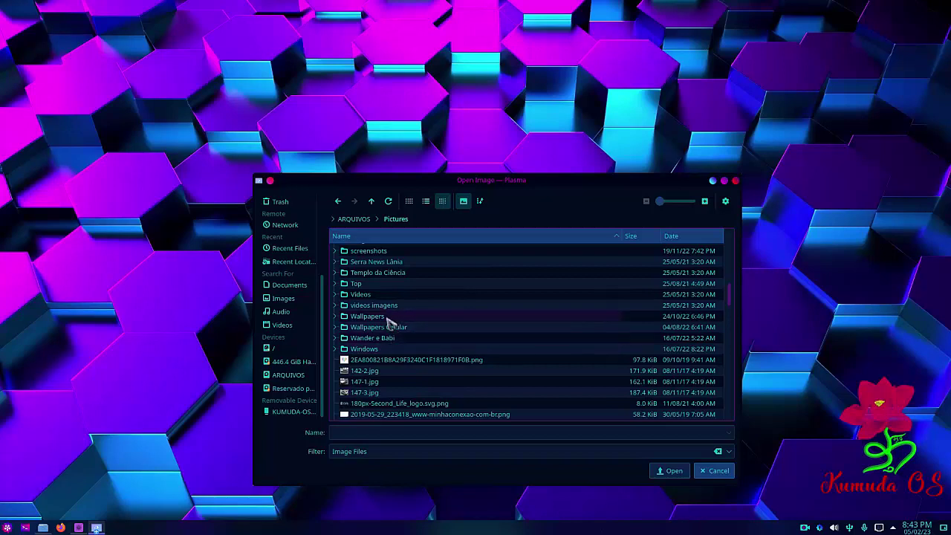
double_click(386, 317)
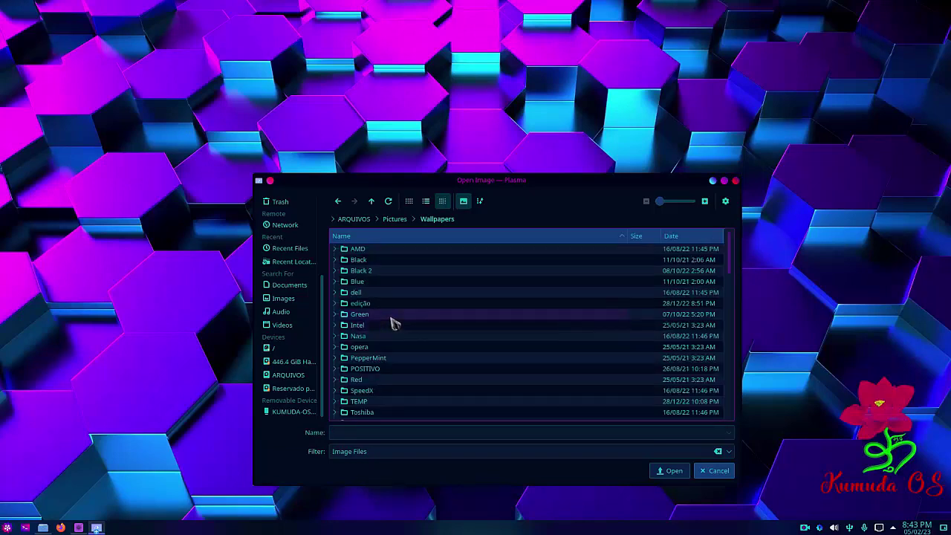
Step: Add WINDOWS COLORS.jpg from the Vaporwave folder to the wallpaper list
scroll(398, 316, down, 2)
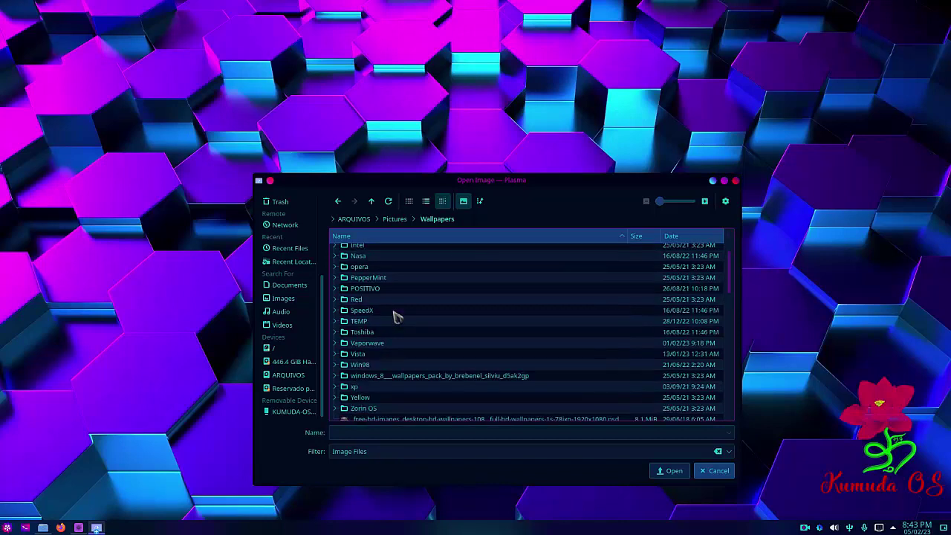
double_click(387, 345)
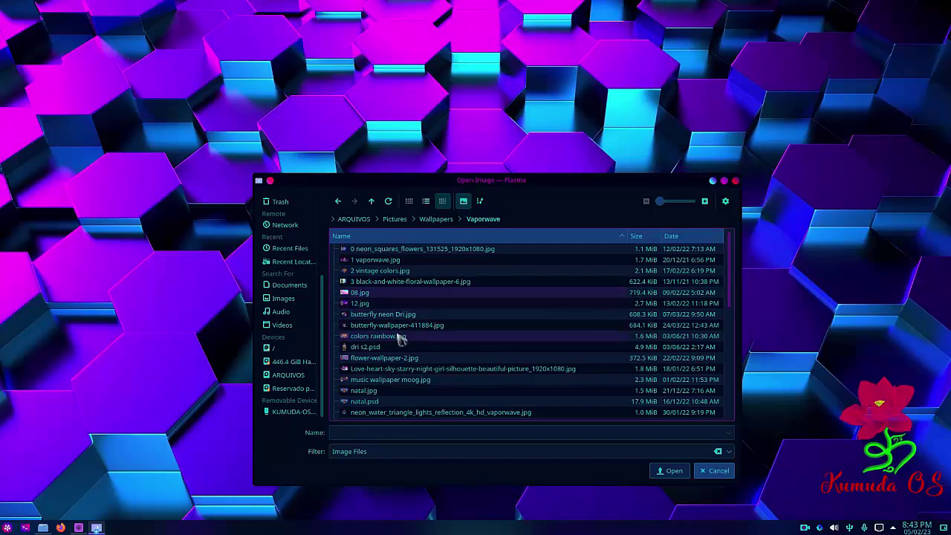
scroll(409, 319, down, 5)
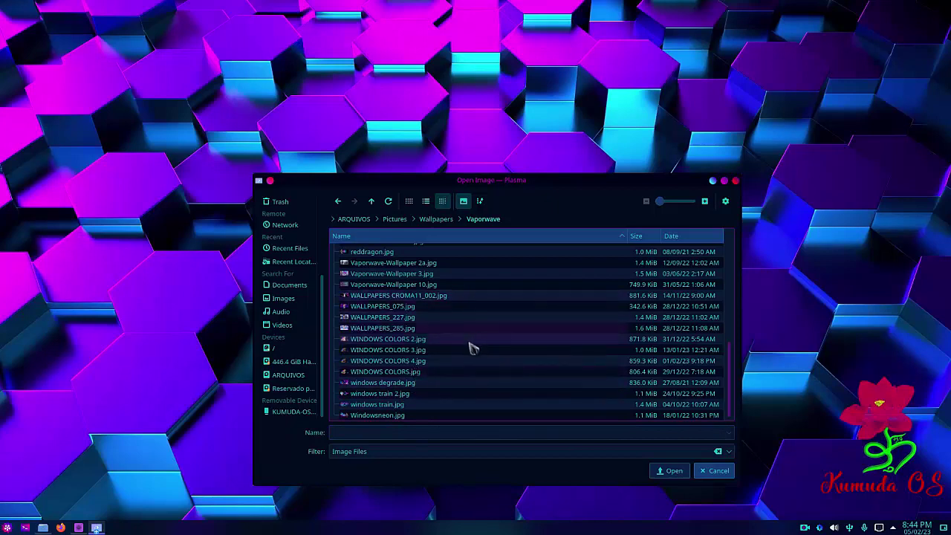
click(432, 375)
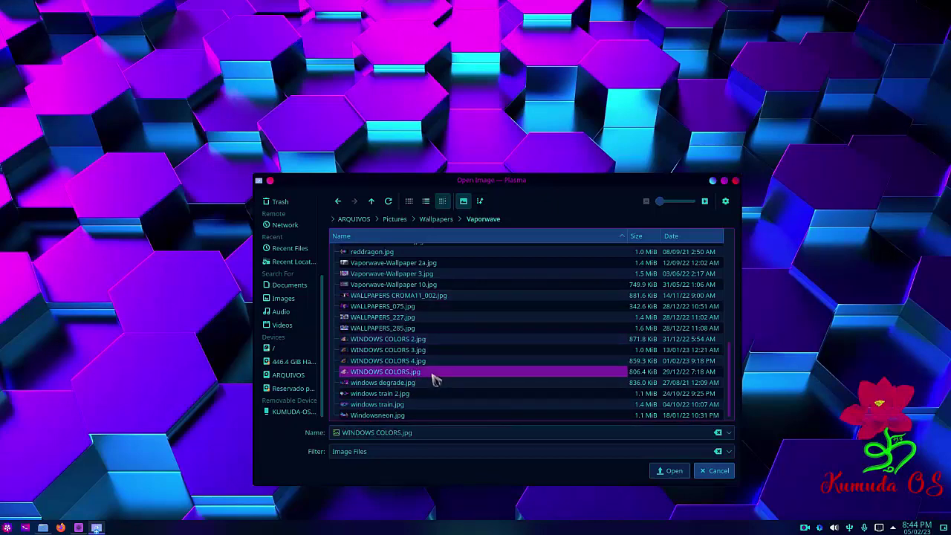
click(676, 470)
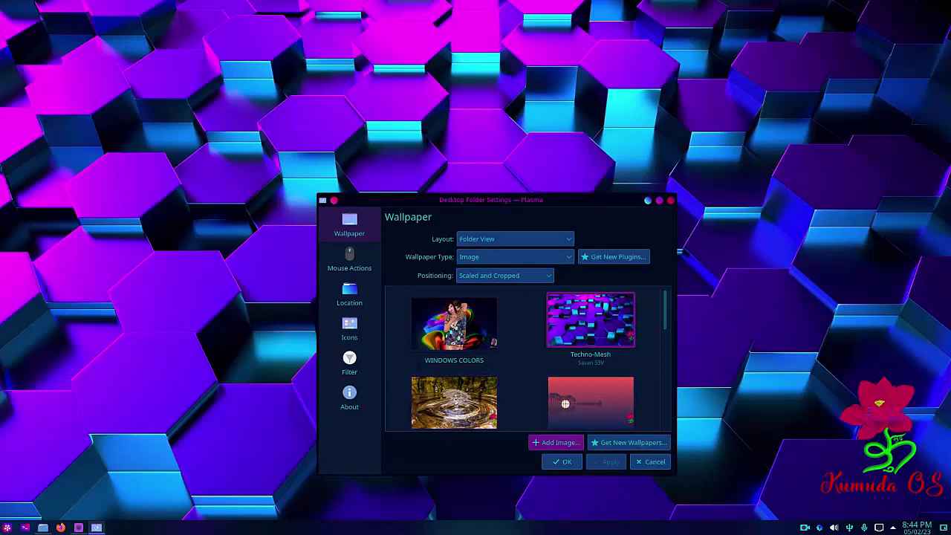
Step: Start adding another wallpaper image, select the four WINDOWS COLORS files in the Vaporwave folder, and enlarge the file thumbnails
click(556, 442)
scroll(354, 276, down, 5)
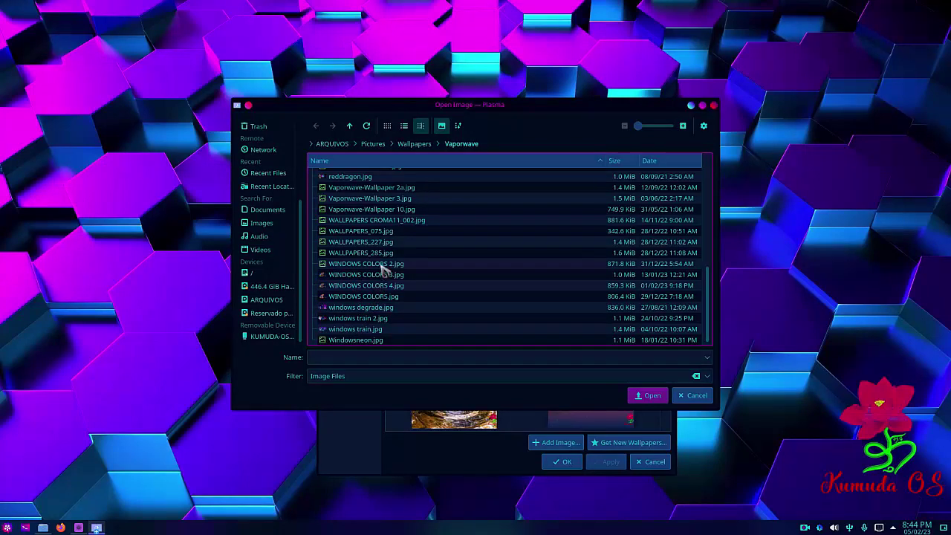
click(383, 269)
shift+click(378, 297)
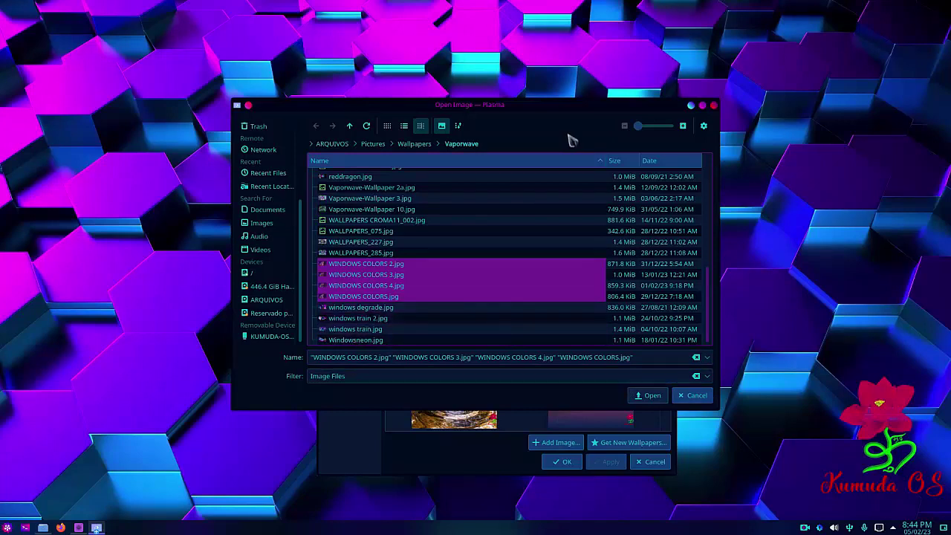
drag(637, 127, 654, 130)
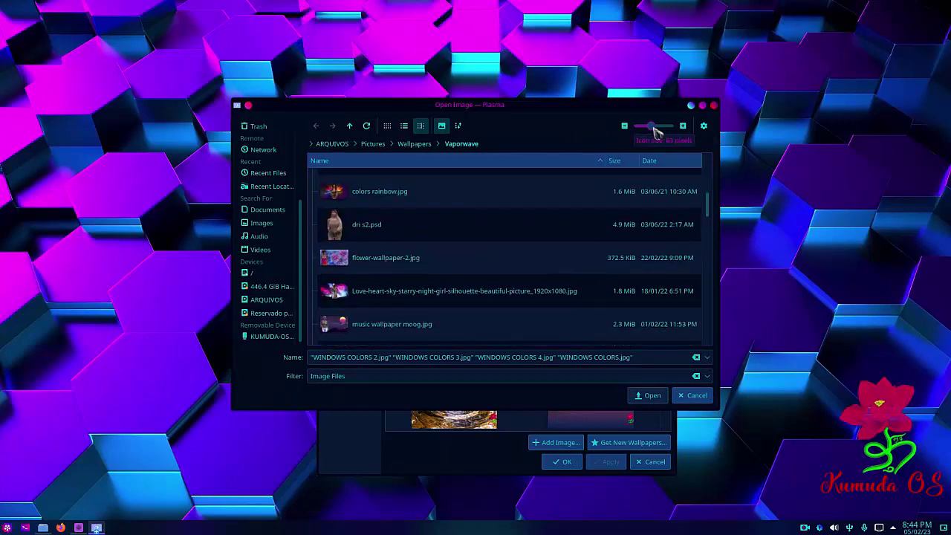
Step: Look through the Vaporwave image thumbnails, and add only WINDOWS COLORS 4.jpg to the wallpaper list
scroll(416, 312, up, 5)
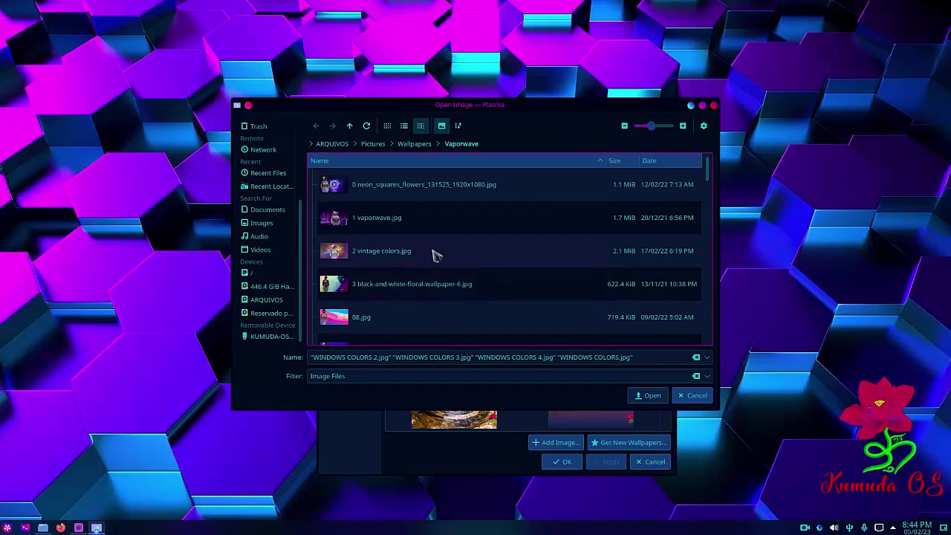
scroll(437, 255, down, 10)
scroll(437, 254, down, 15)
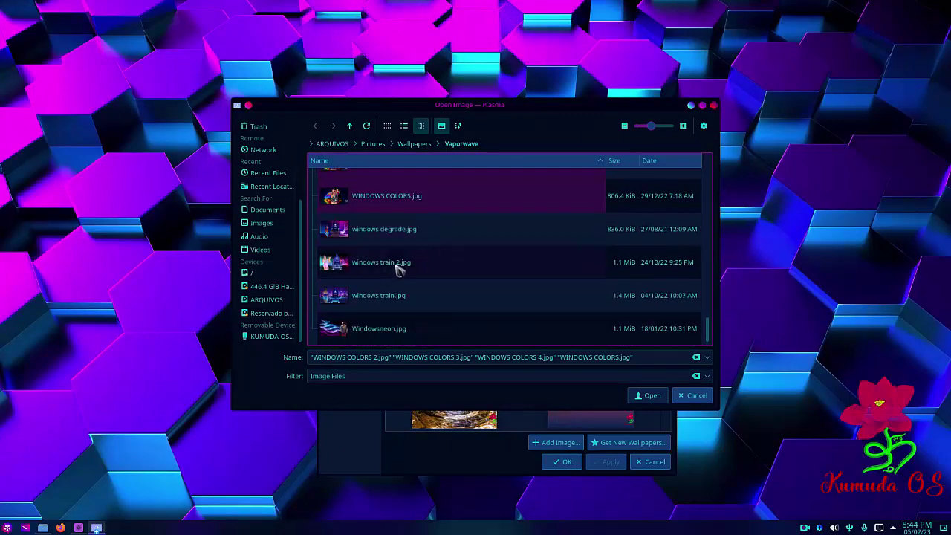
scroll(399, 270, up, 2)
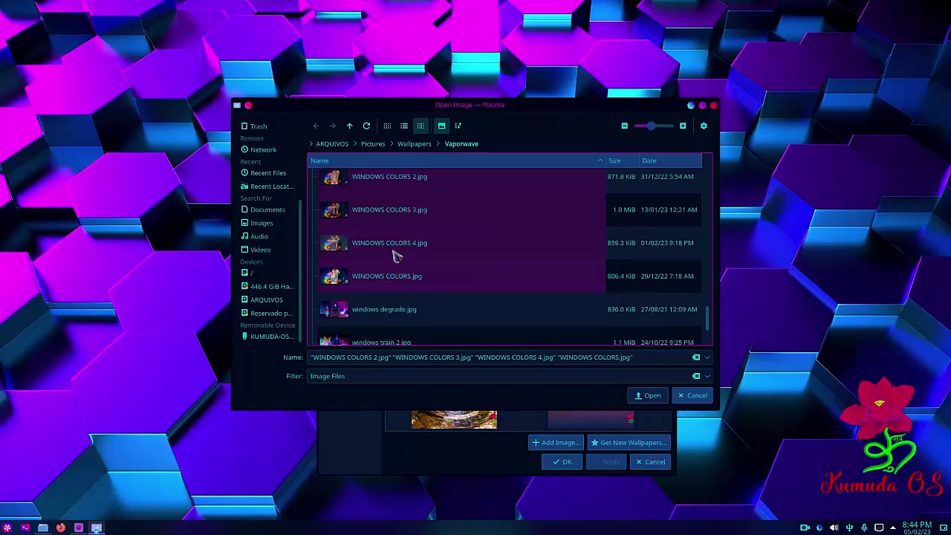
click(399, 253)
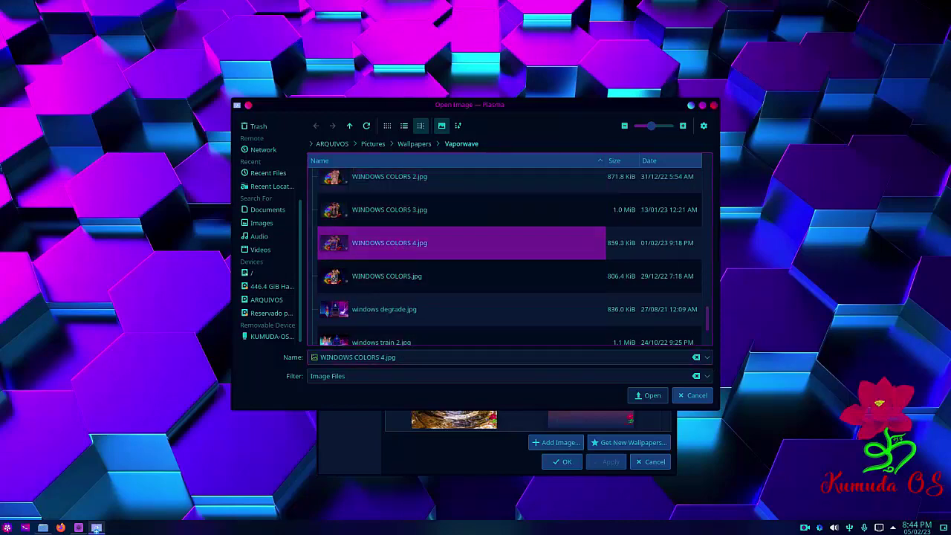
click(652, 396)
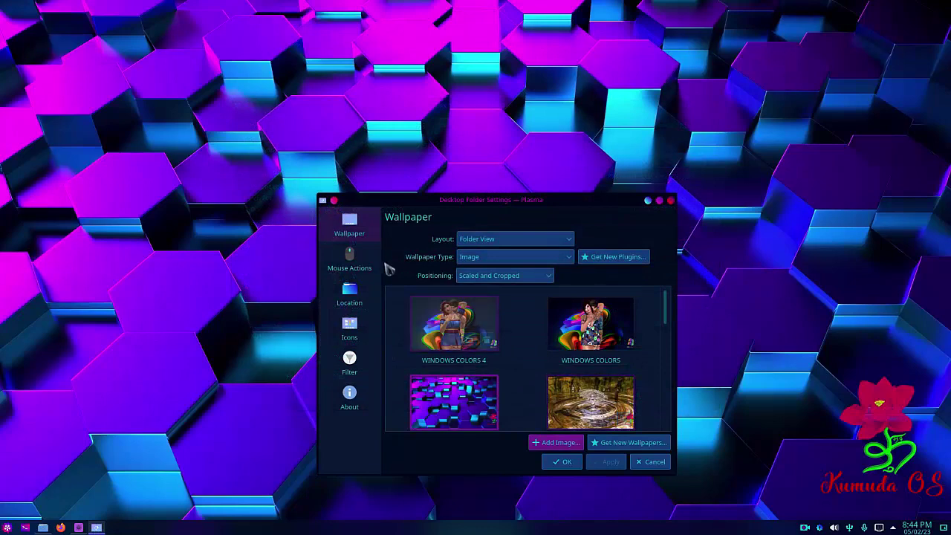
Step: Apply WINDOWS COLORS 4 as the desktop wallpaper, view it unobstructed, and close the desktop folder settings
click(460, 316)
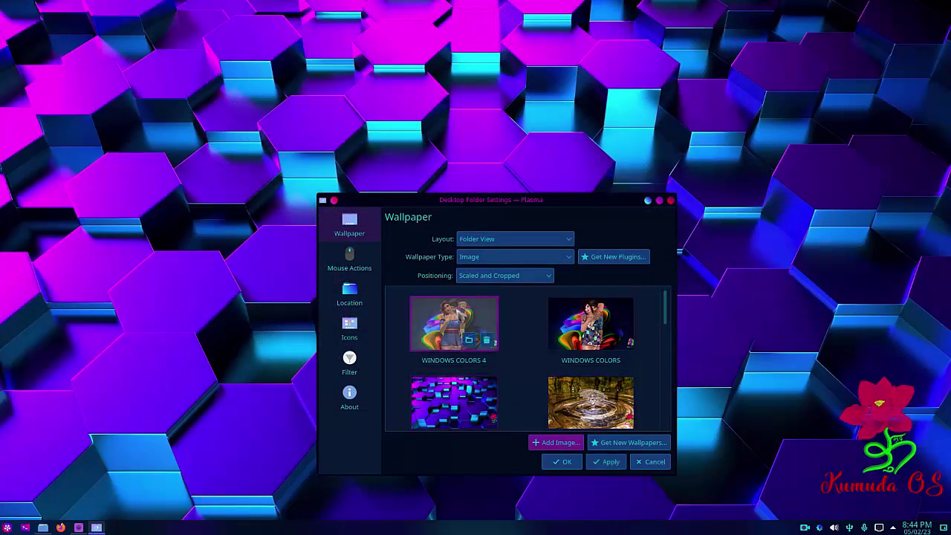
click(608, 462)
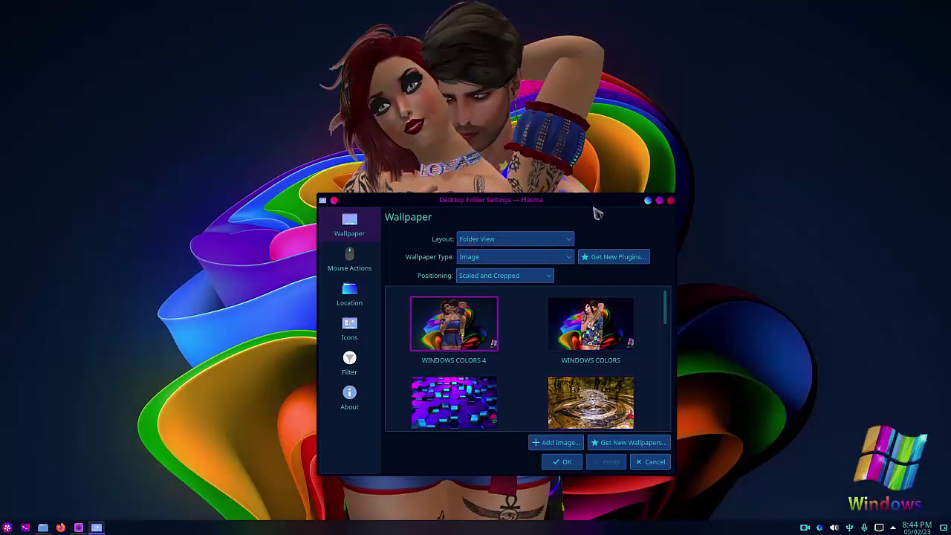
key(super+Page_Down)
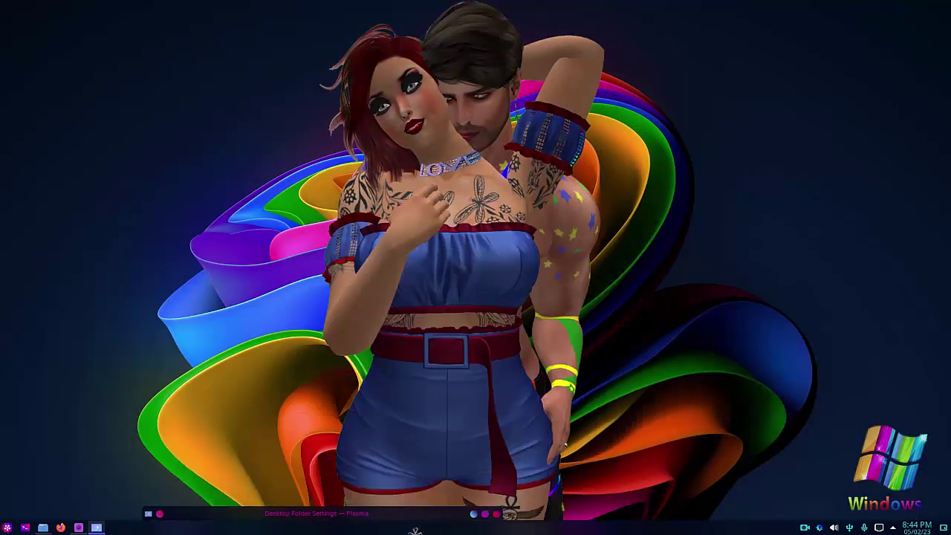
key(alt+Tab)
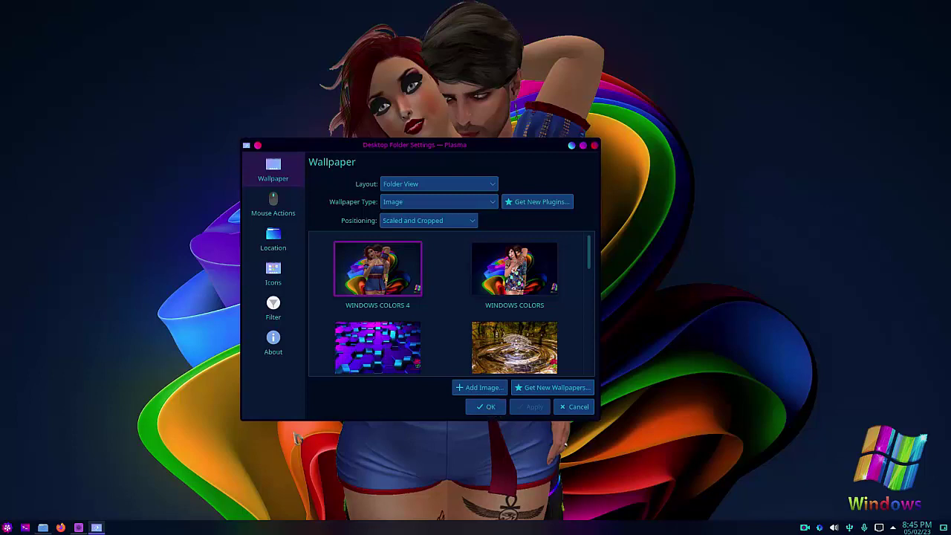
key(Escape)
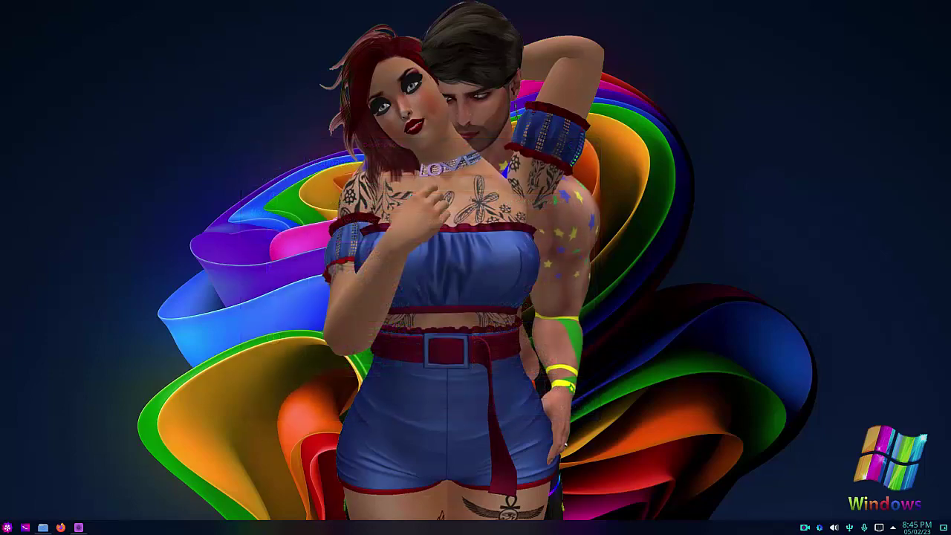
Step: Open the application launcher, check its session and power options, and view the Development category of Usual Apps
click(8, 528)
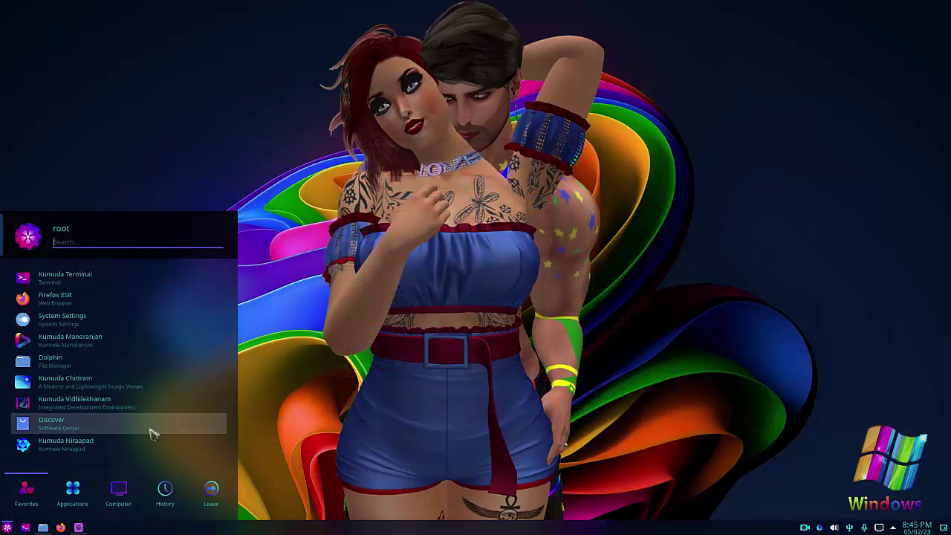
mouse_move(214, 492)
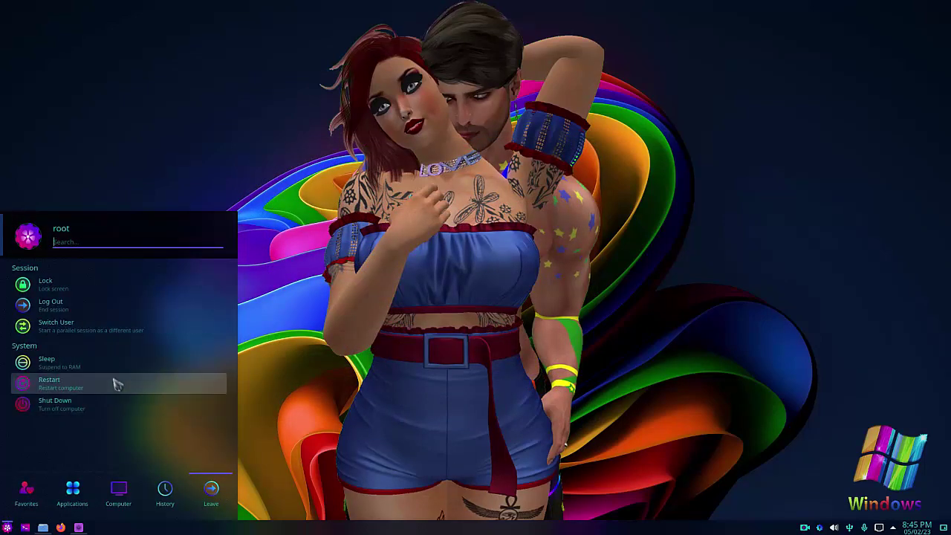
mouse_move(72, 502)
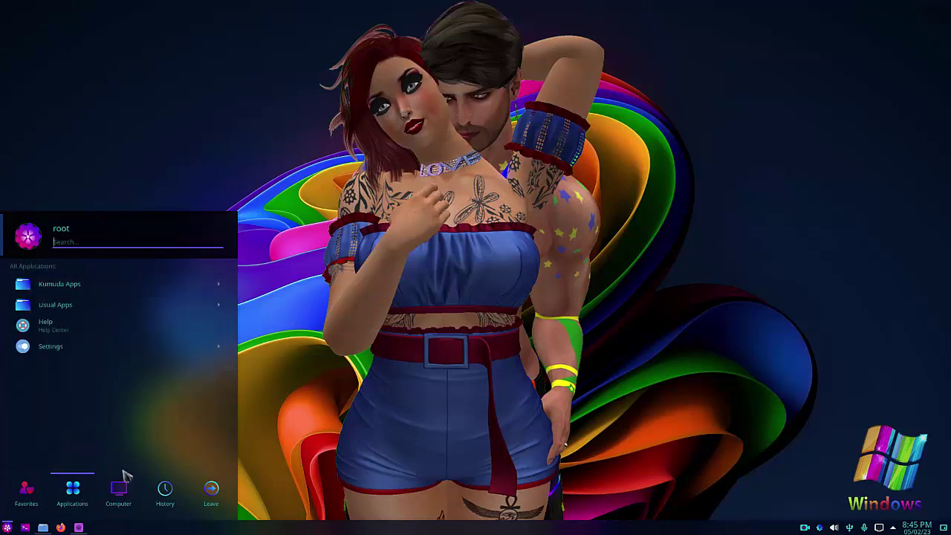
click(112, 304)
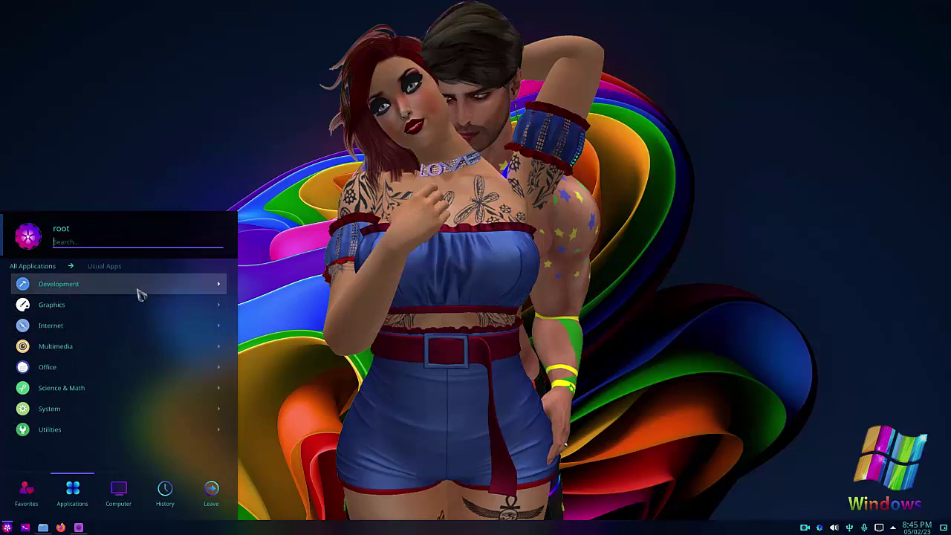
click(138, 290)
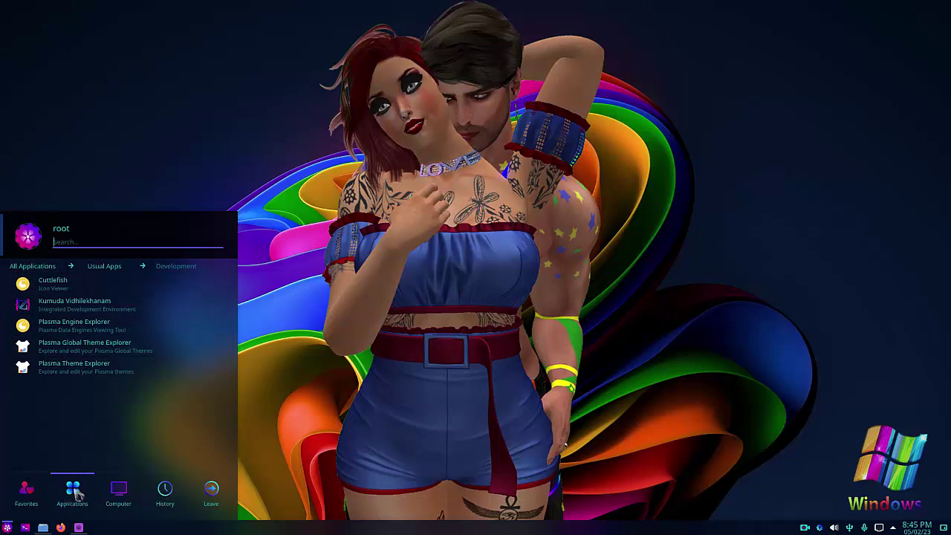
Step: Look through the applications in the Graphics category of Usual Apps
click(105, 269)
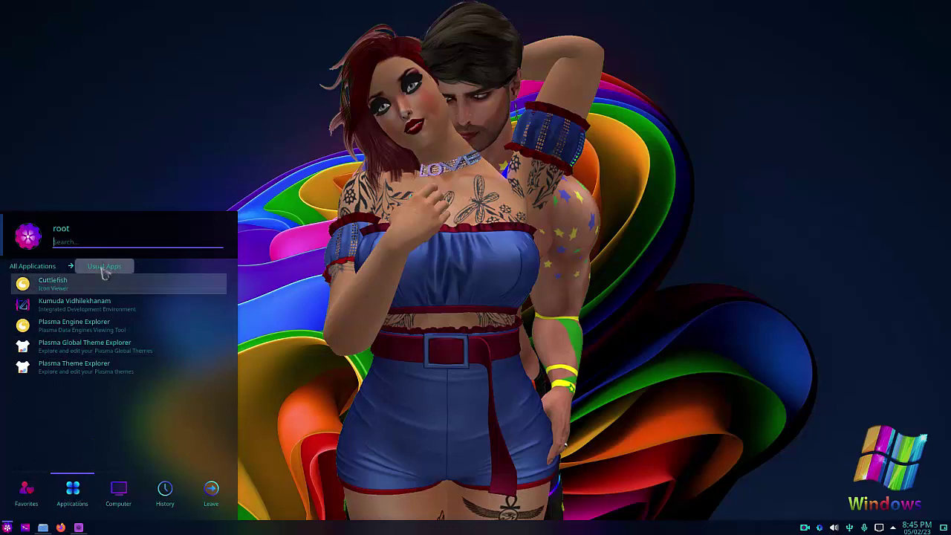
click(81, 306)
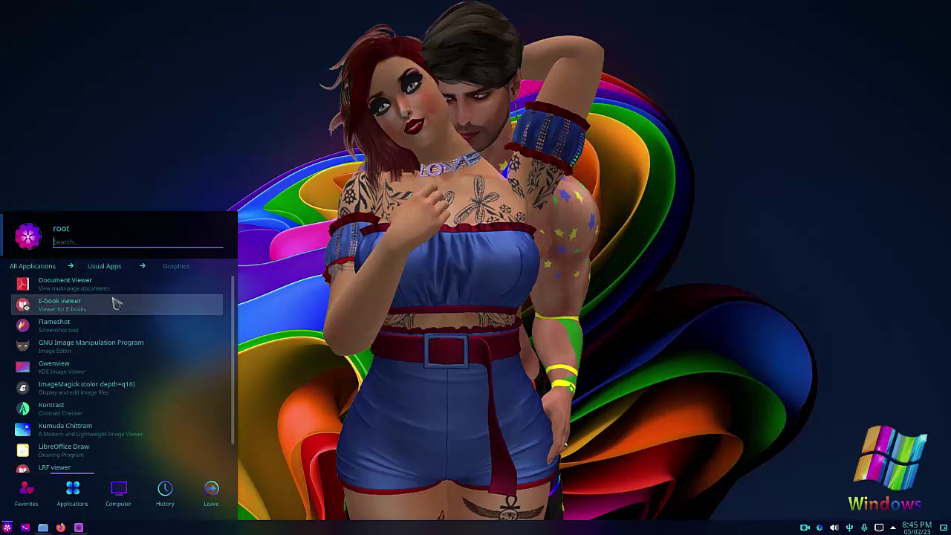
scroll(88, 330, down, 1)
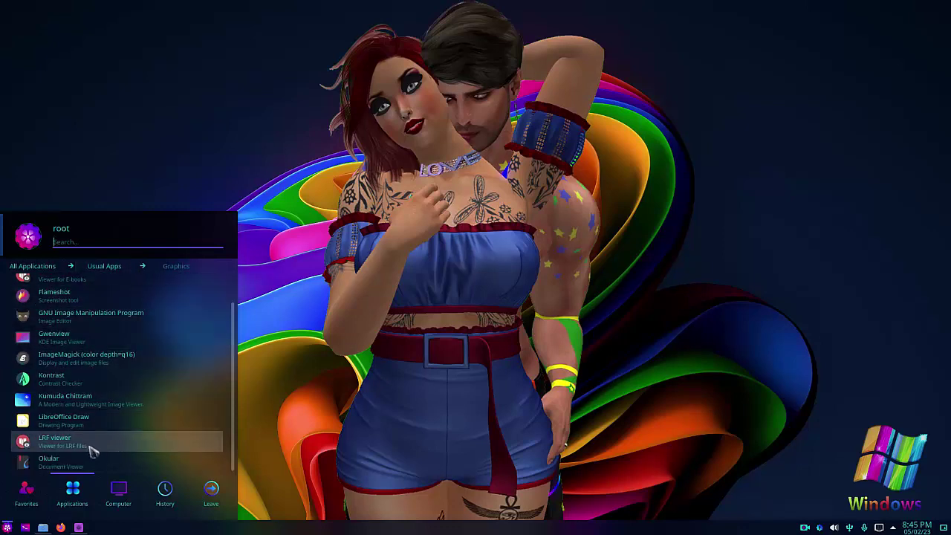
scroll(123, 327, up, 1)
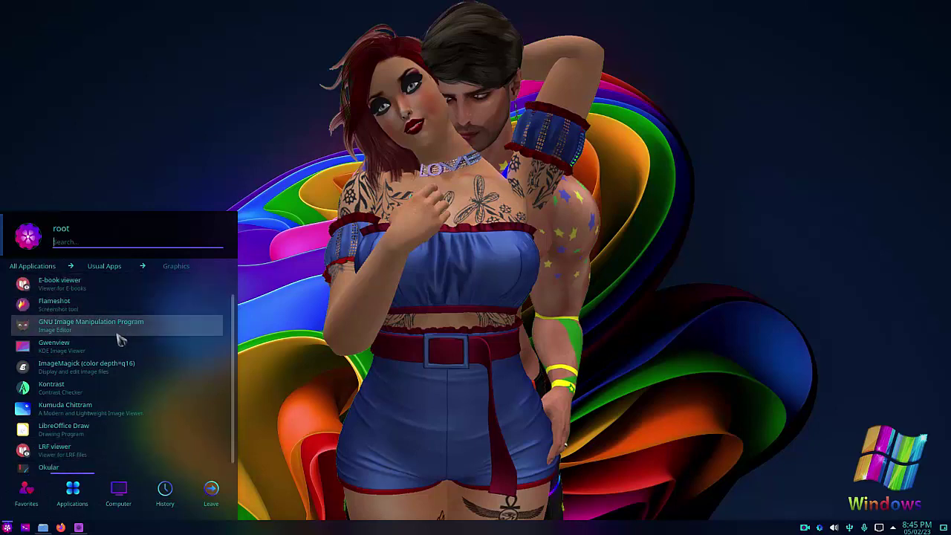
click(118, 493)
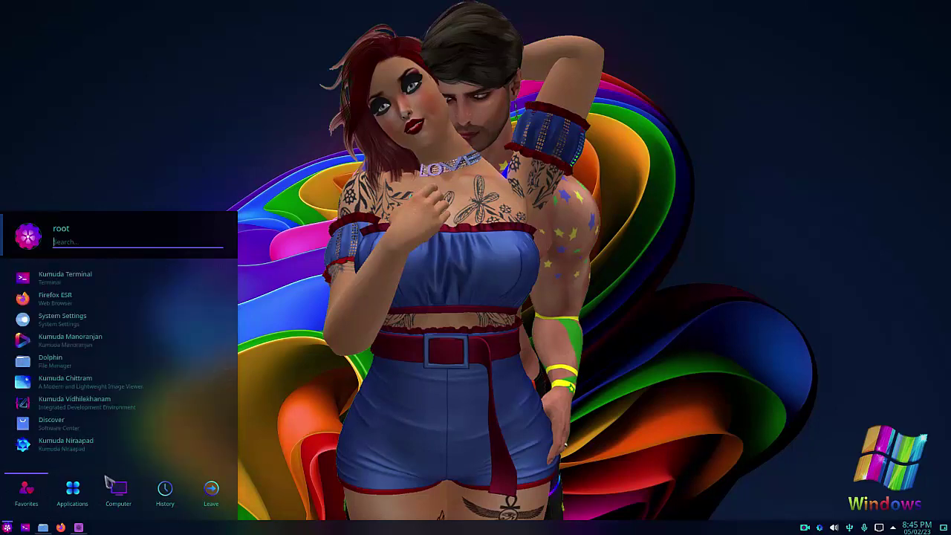
click(74, 491)
scroll(106, 354, down, 1)
scroll(115, 312, up, 1)
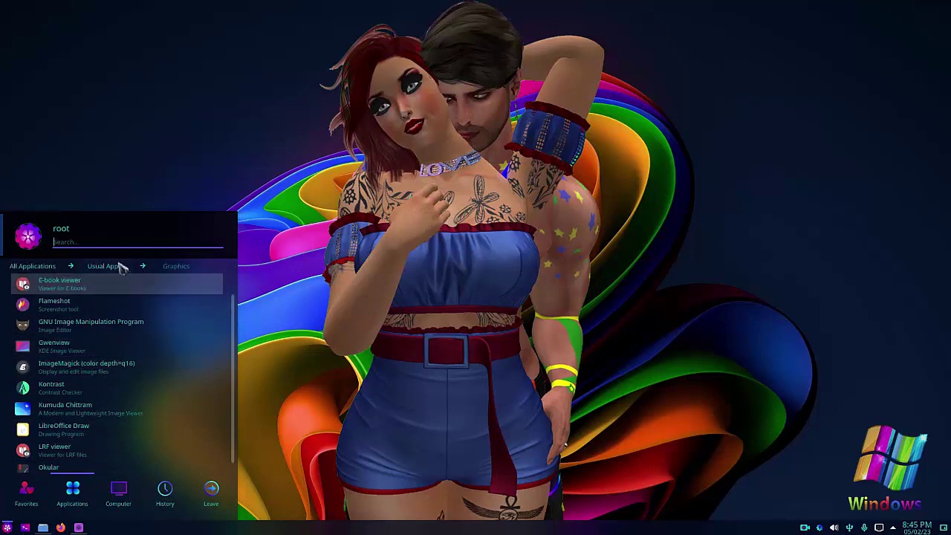
Step: Look through the whole list of applications in the Internet category of Usual Apps
click(115, 272)
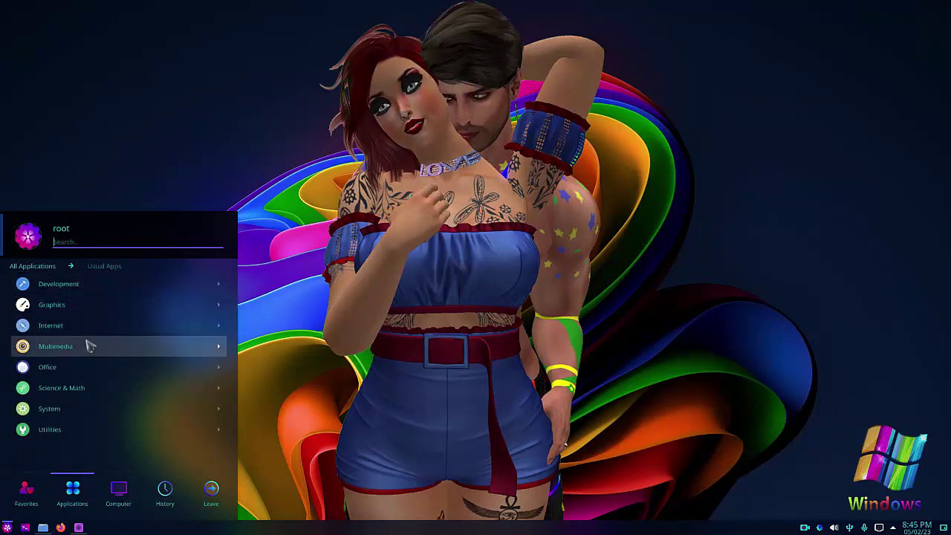
click(99, 334)
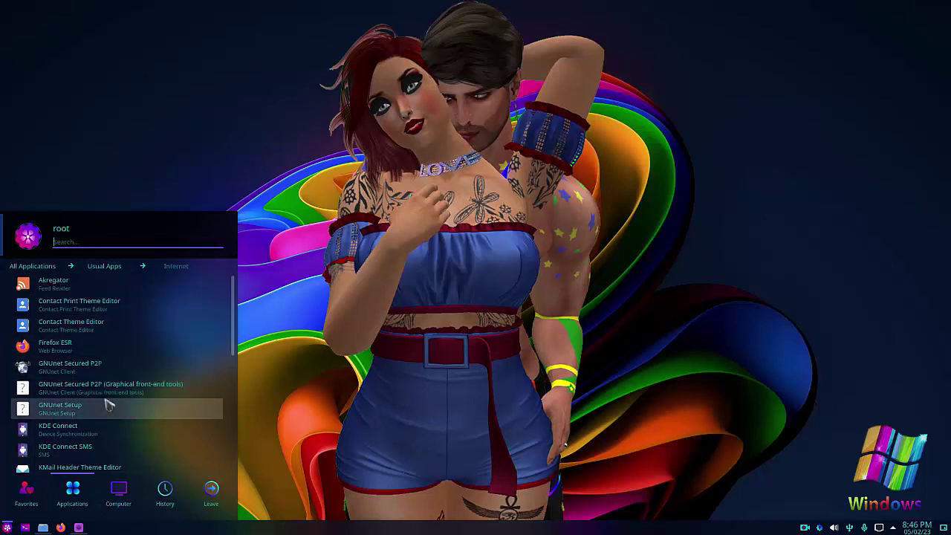
scroll(104, 397, down, 2)
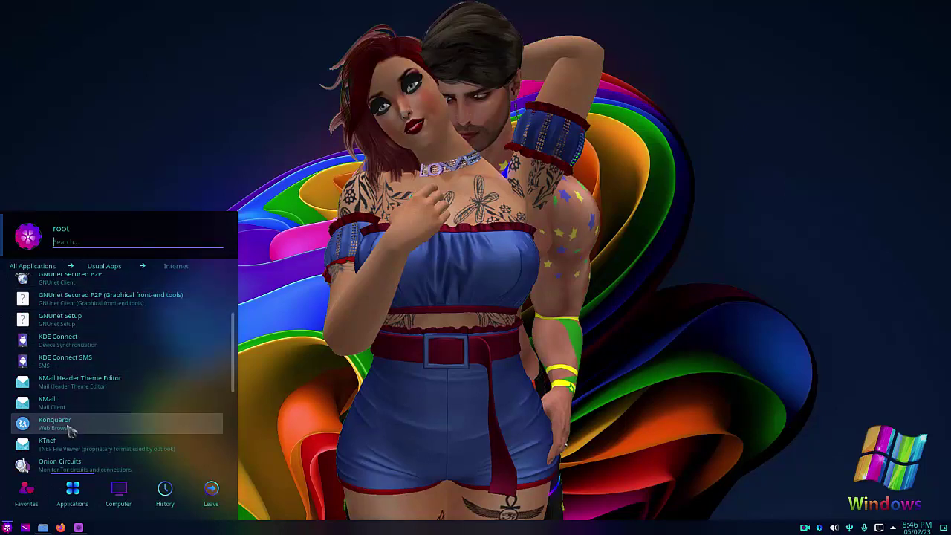
scroll(69, 427, down, 2)
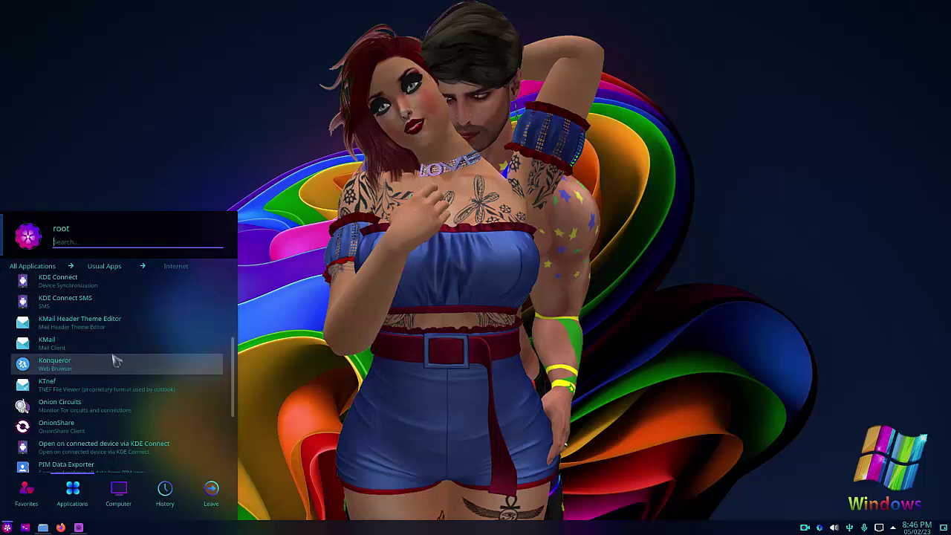
scroll(115, 367, down, 1)
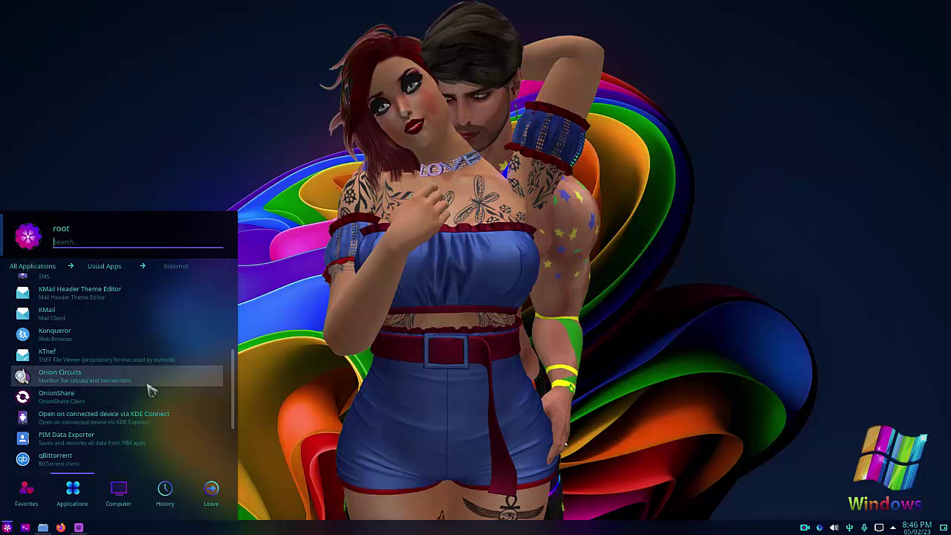
scroll(152, 383, down, 2)
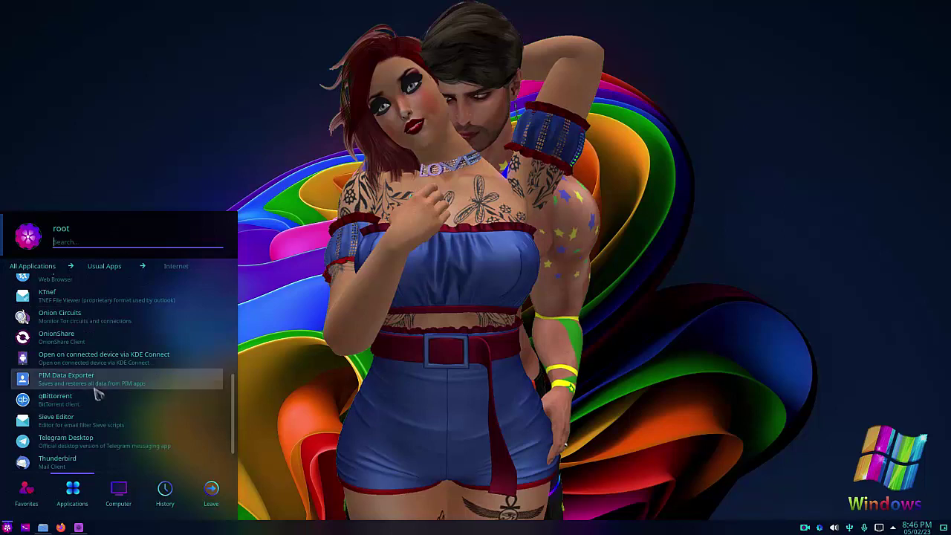
scroll(95, 388, down, 1)
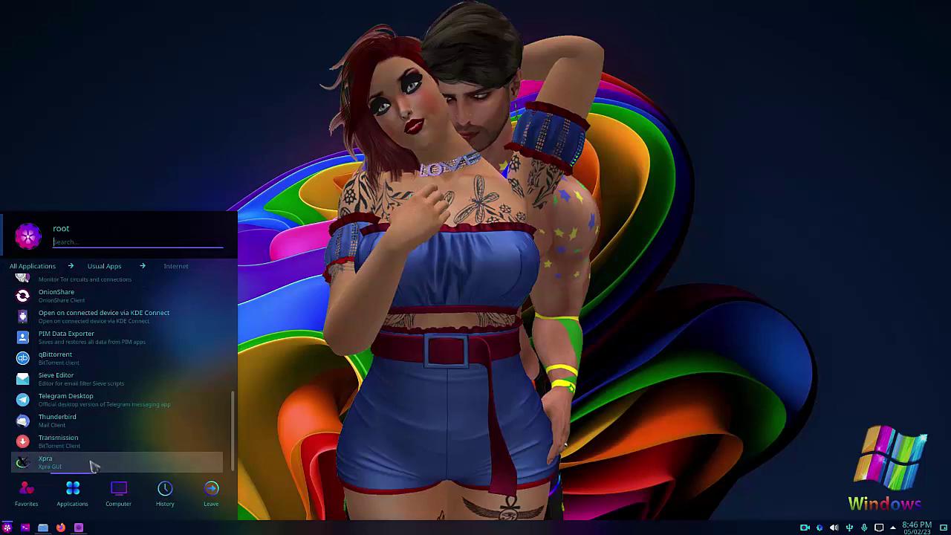
Step: Launch the JuK music player from the Multimedia category, and move its Folder List dialog beside the main player window
mouse_move(37, 496)
mouse_move(72, 494)
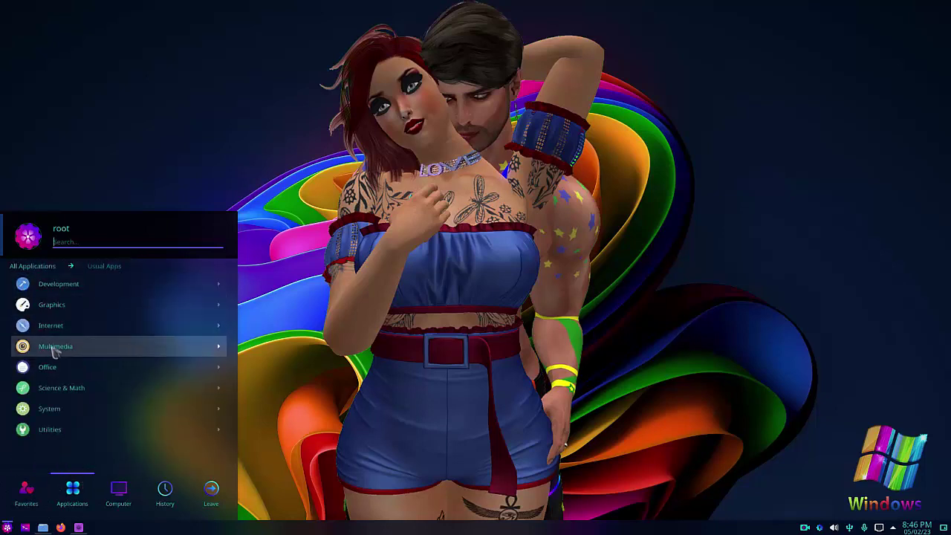
mouse_move(64, 346)
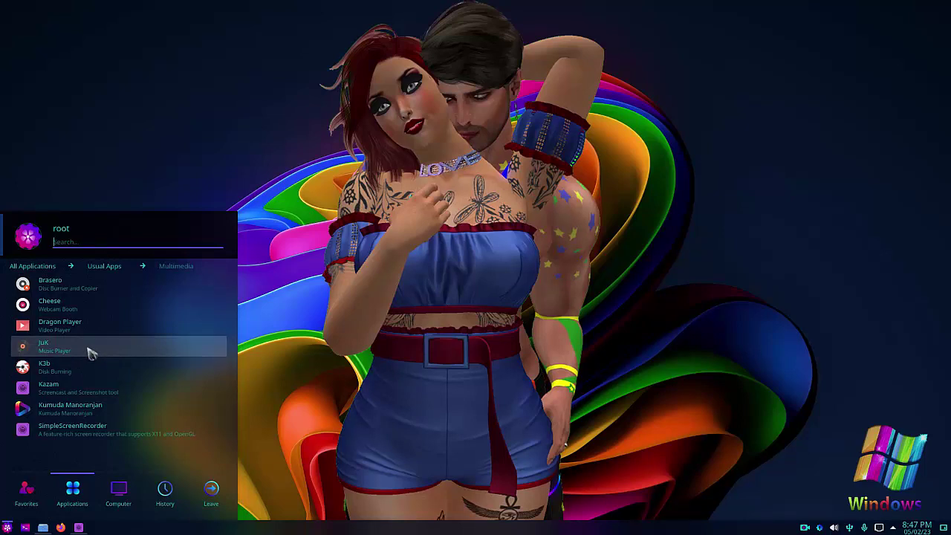
click(87, 353)
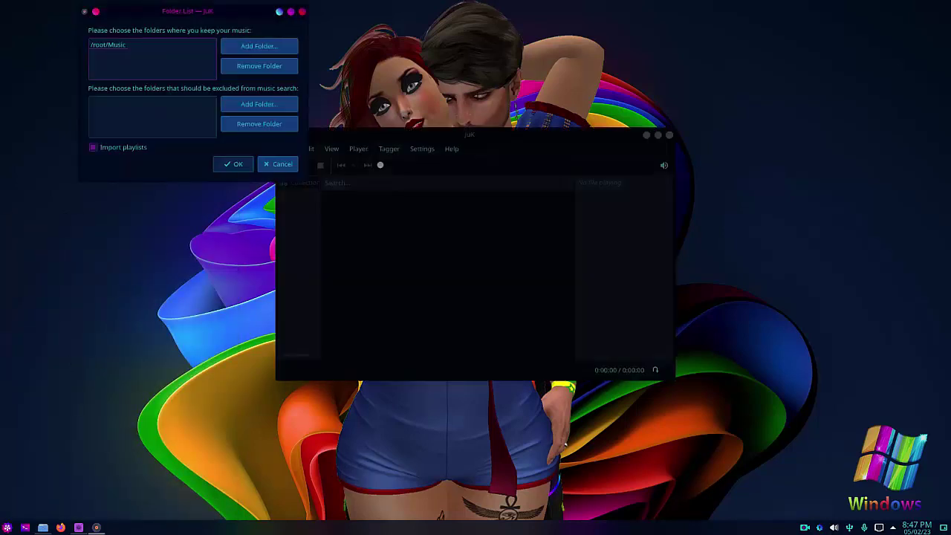
drag(186, 18, 146, 206)
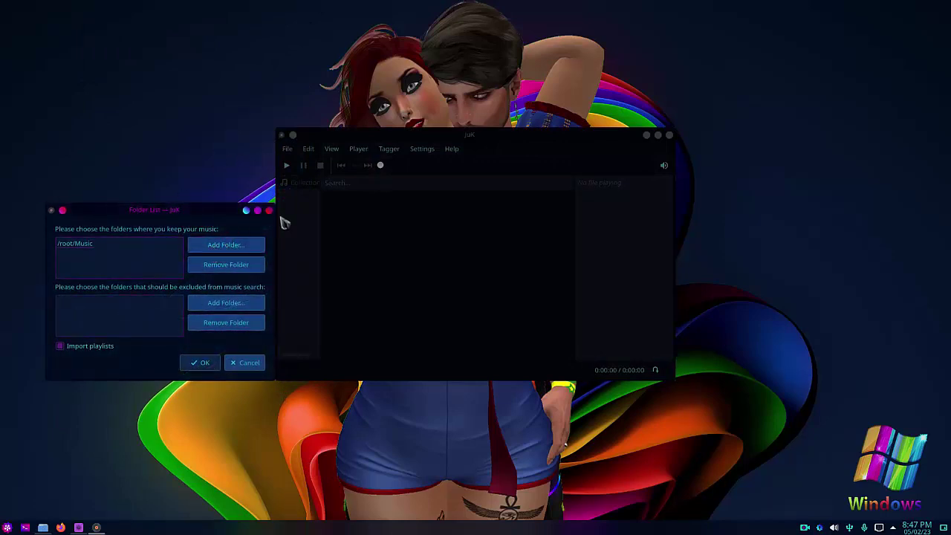
Step: Dismiss JuK's Folder List dialog and close the main player window, acknowledging the notice about docking in the system tray
click(294, 153)
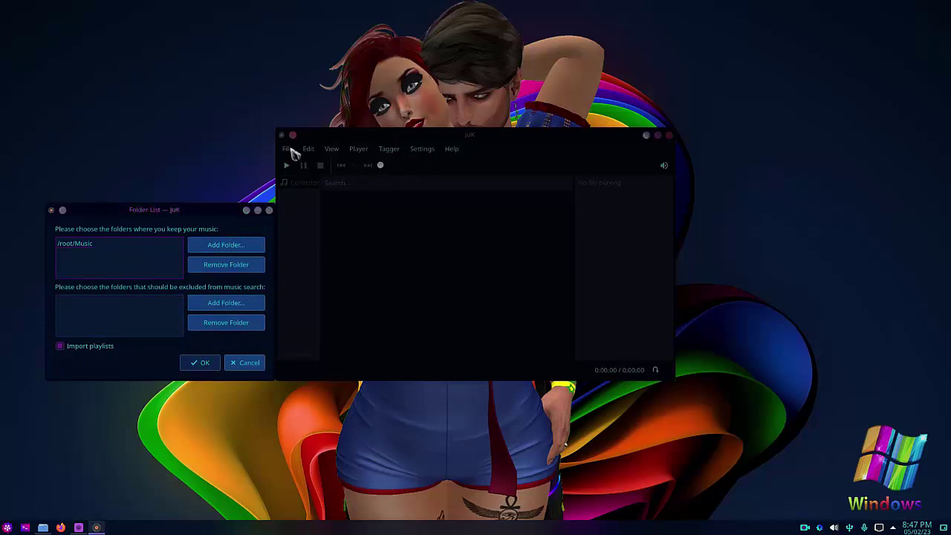
click(270, 212)
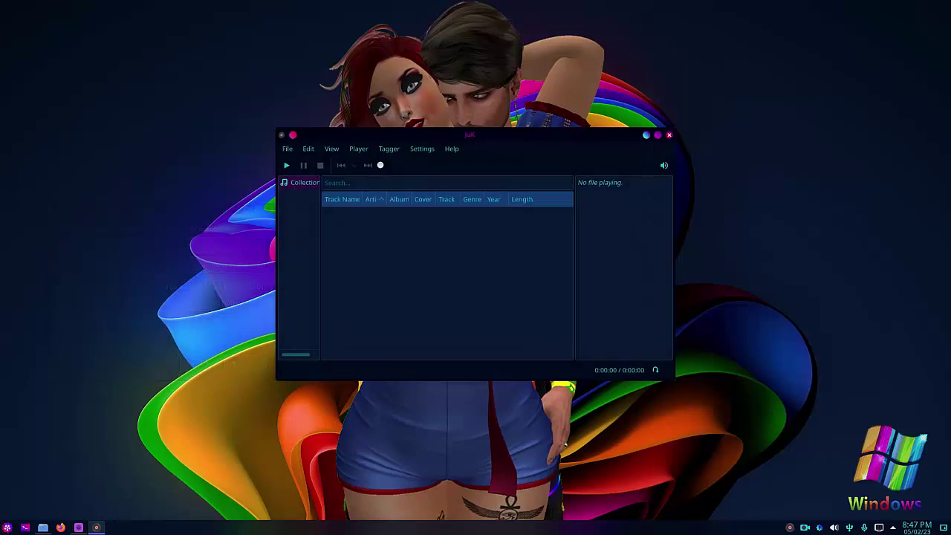
click(669, 136)
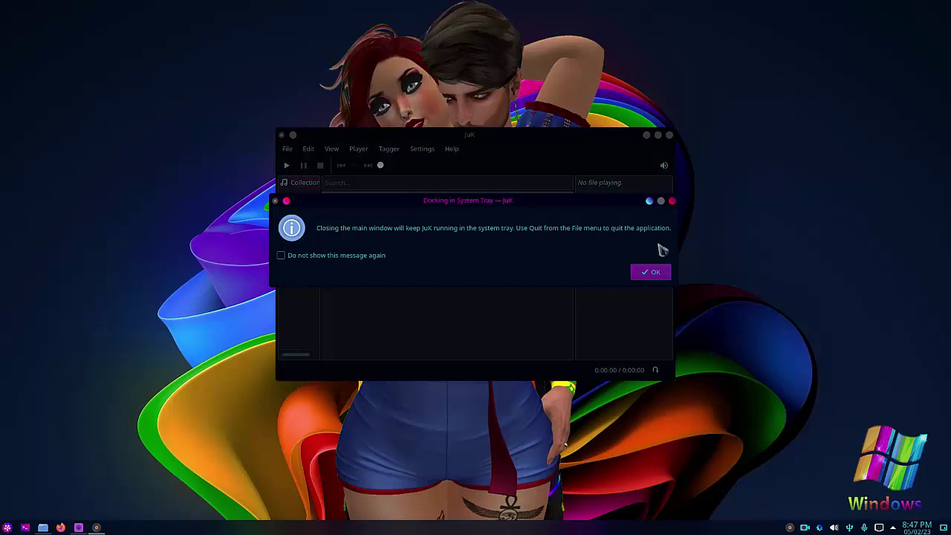
click(651, 272)
Step: Launch Dragon Player from the Multimedia category of Usual Apps to view its window, and close it
click(7, 527)
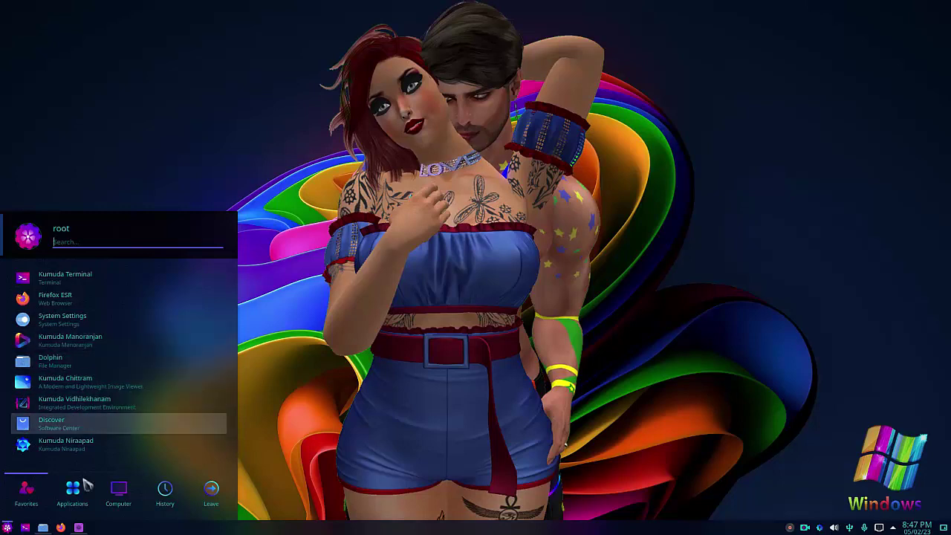
mouse_move(90, 470)
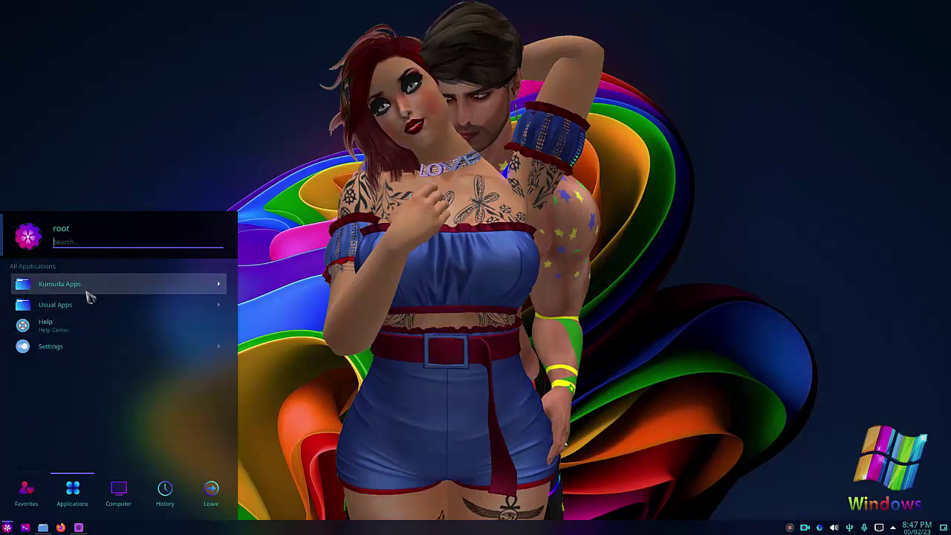
click(66, 307)
click(56, 349)
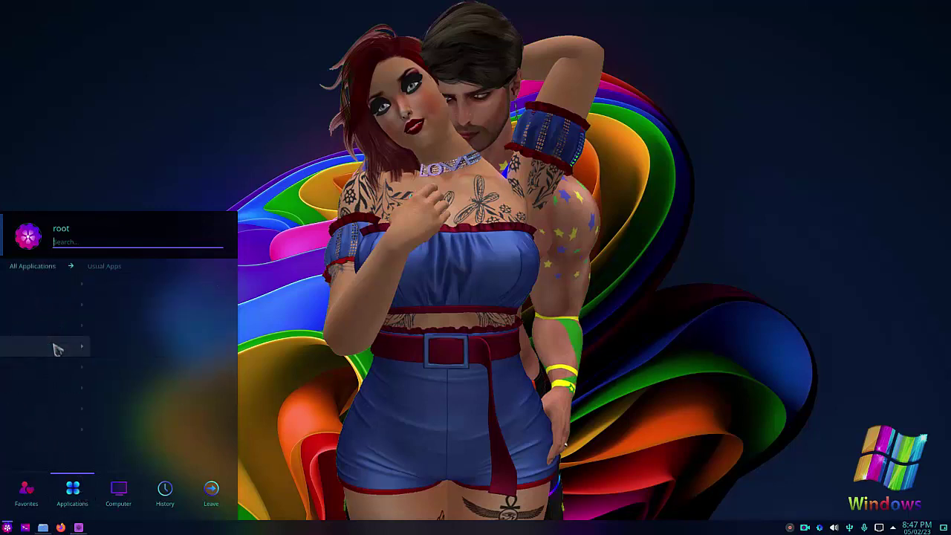
click(67, 335)
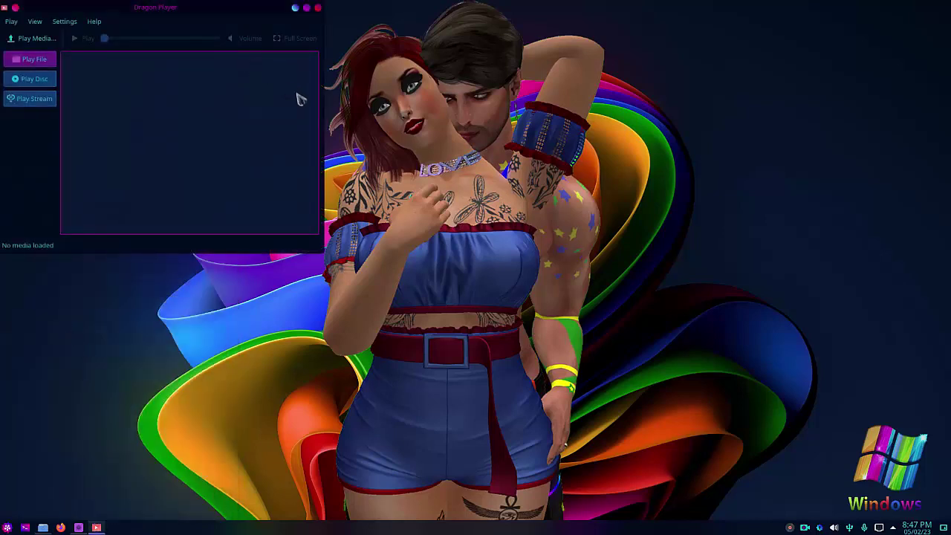
click(319, 9)
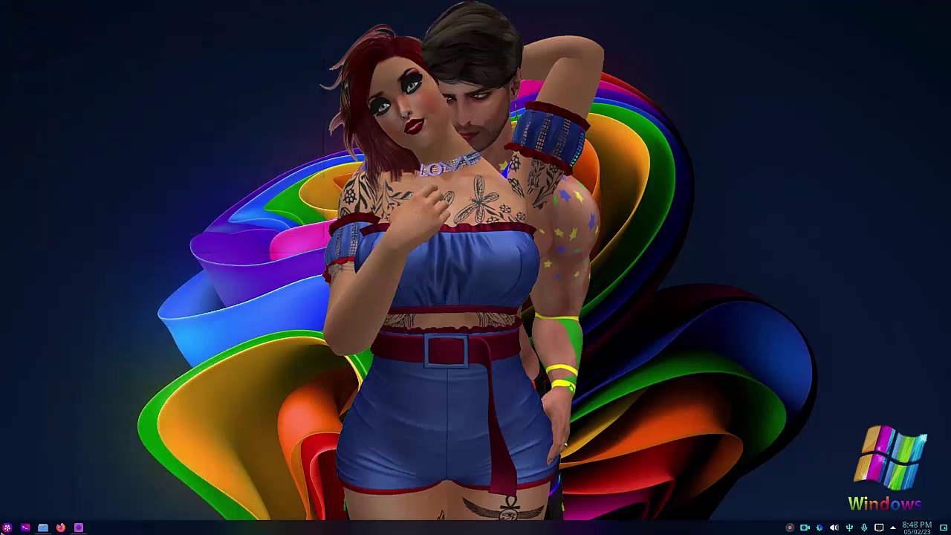
Step: Look through the whole list of applications in the Office category of Usual Apps, including the LibreOffice programs
click(7, 527)
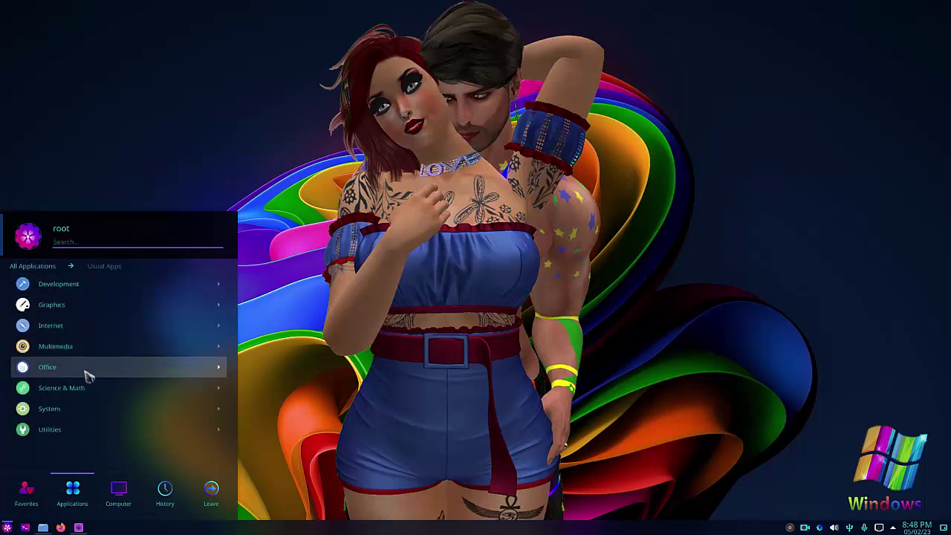
click(85, 371)
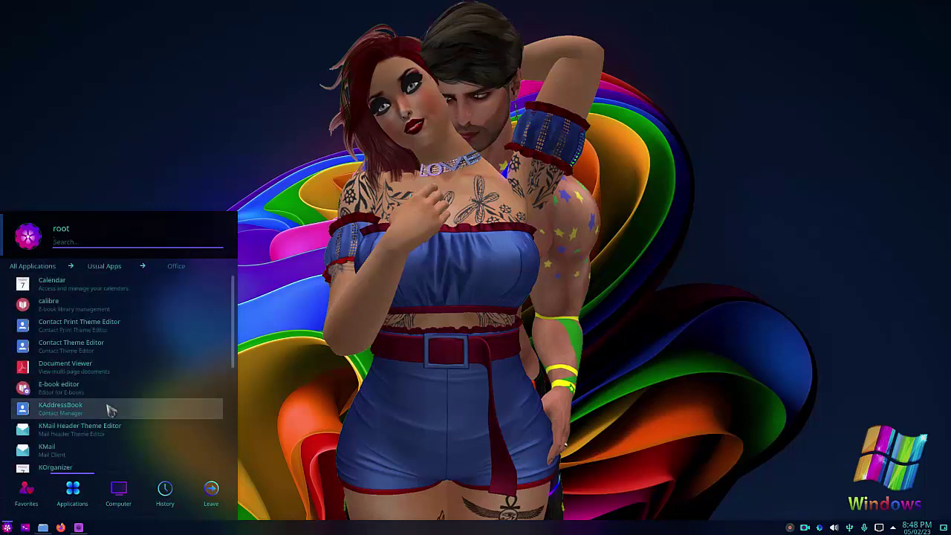
scroll(130, 339, down, 1)
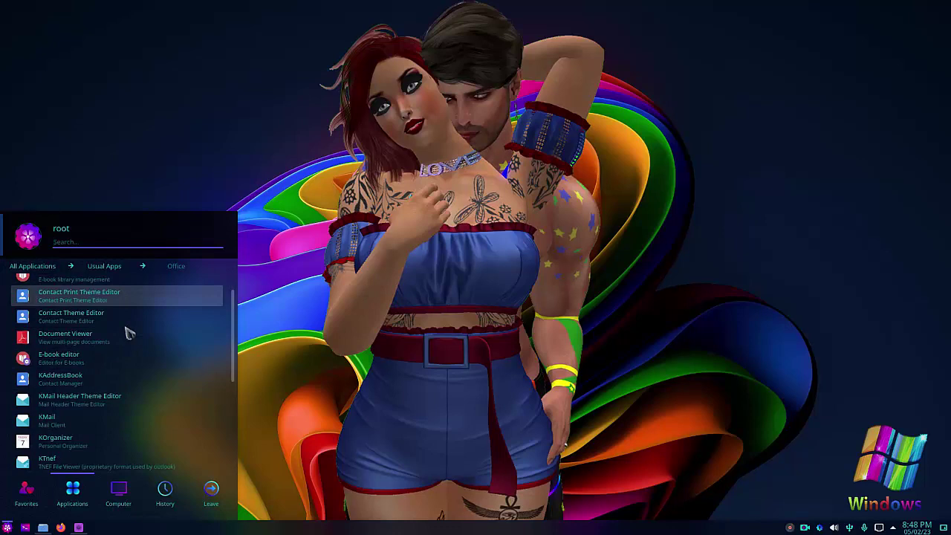
scroll(138, 324, up, 1)
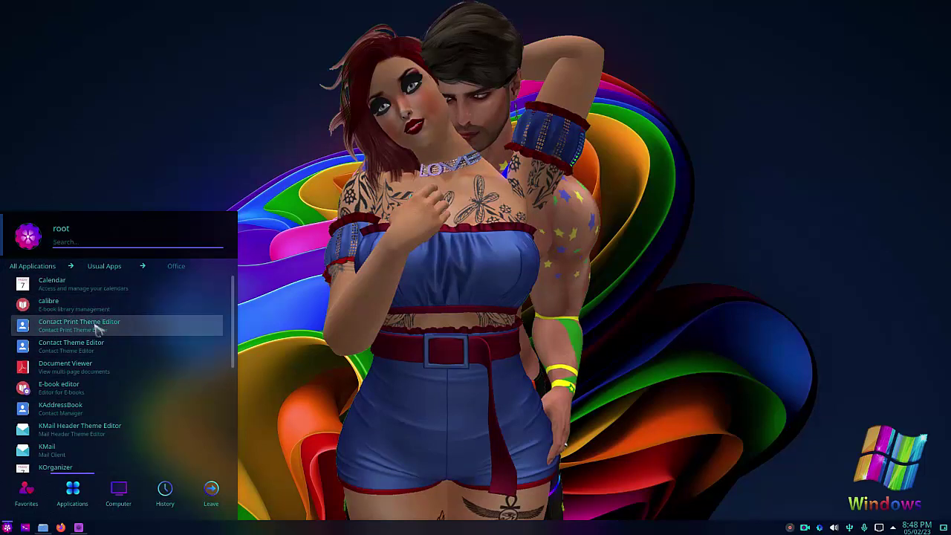
scroll(91, 329, down, 3)
scroll(85, 327, down, 1)
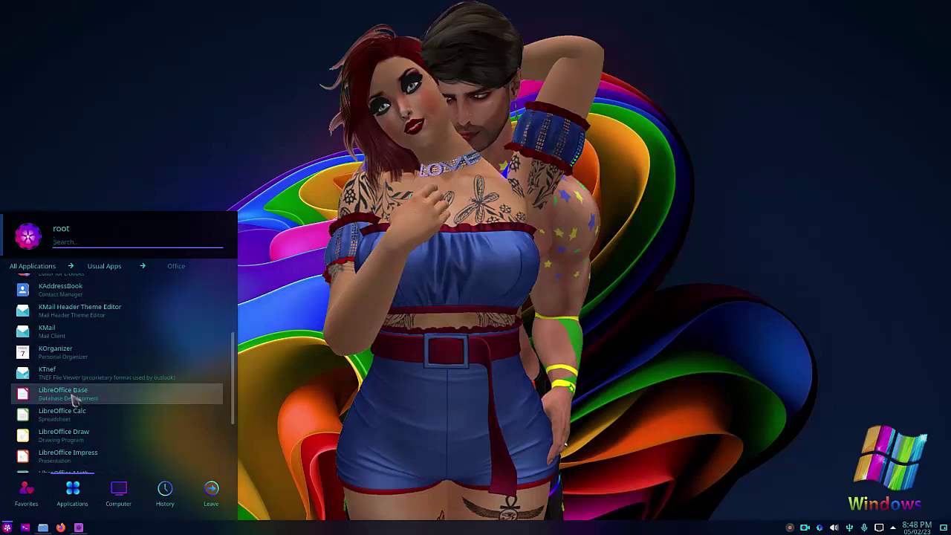
scroll(72, 405, down, 3)
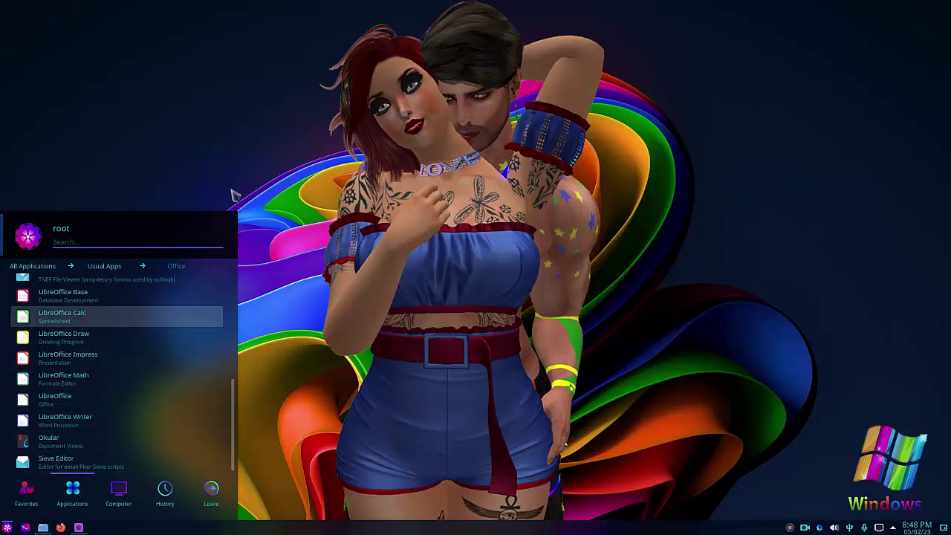
scroll(142, 319, up, 3)
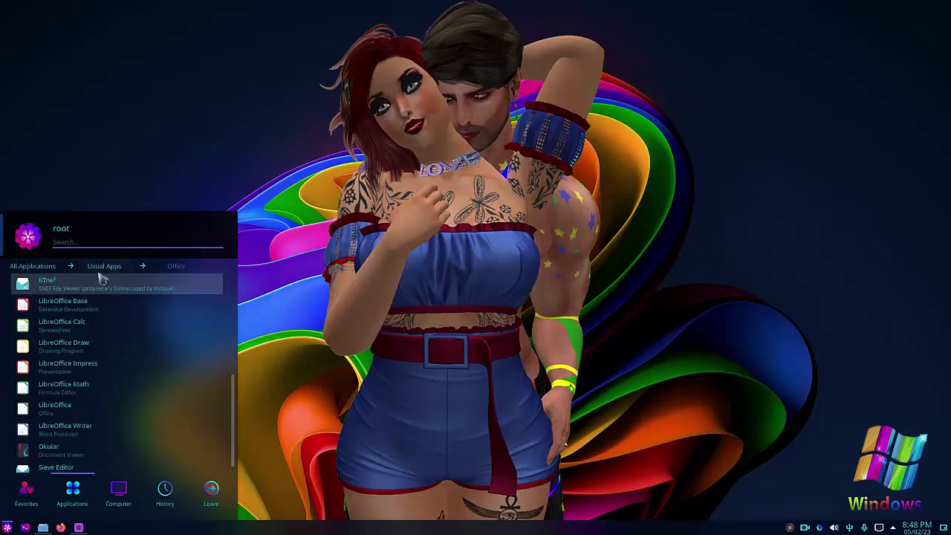
Step: View the Science & Math category of Usual Apps, and look through the applications in the System category
click(105, 266)
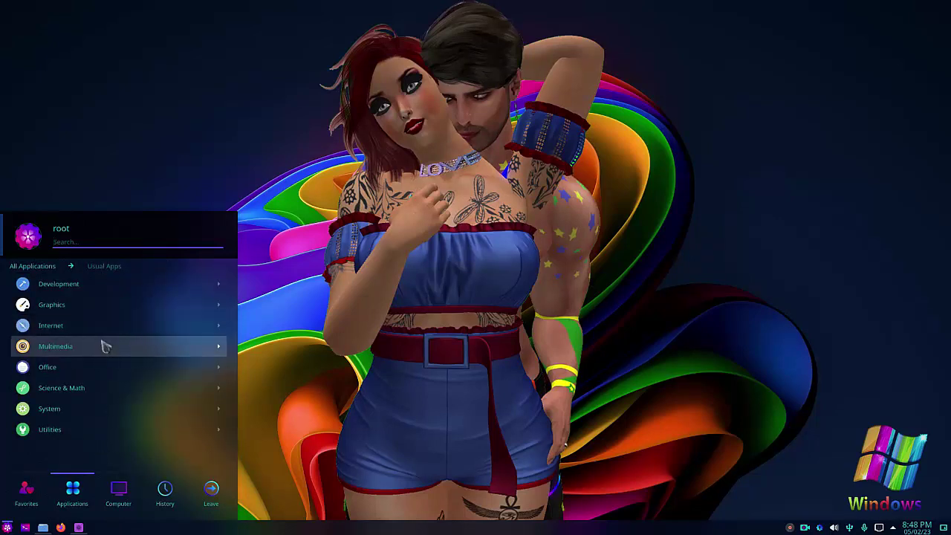
click(97, 391)
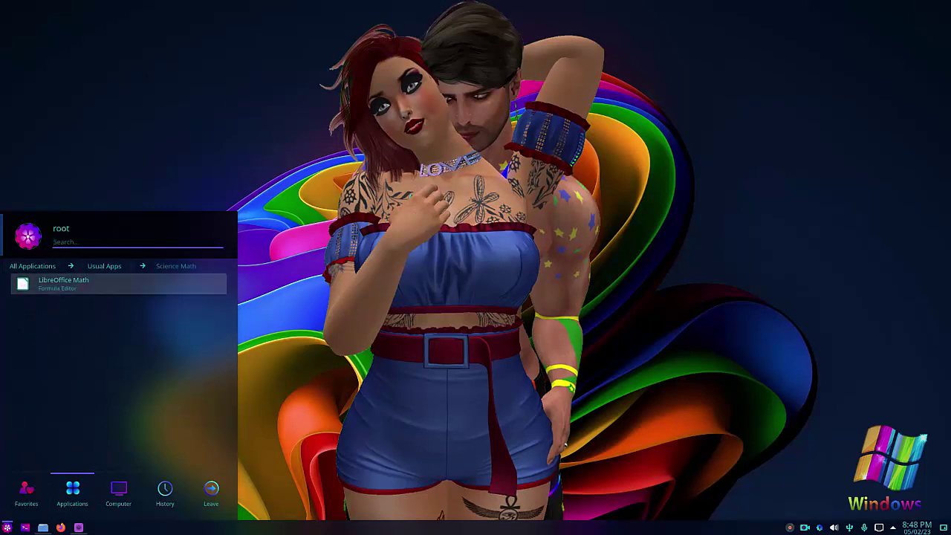
click(125, 267)
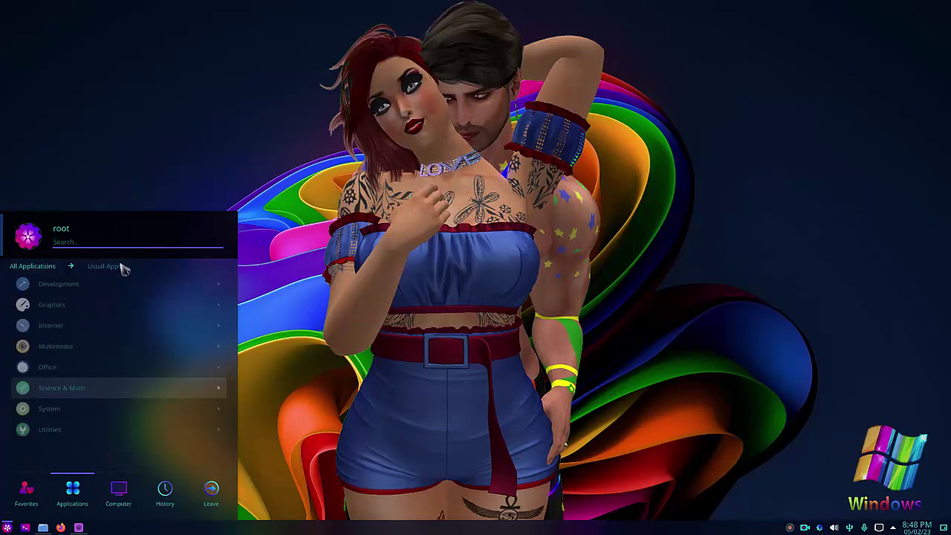
click(75, 416)
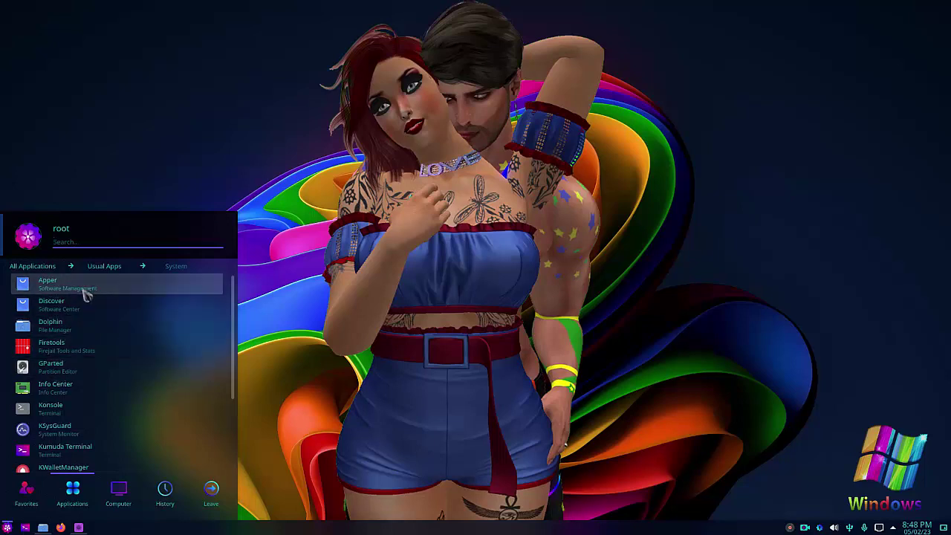
scroll(84, 300, down, 5)
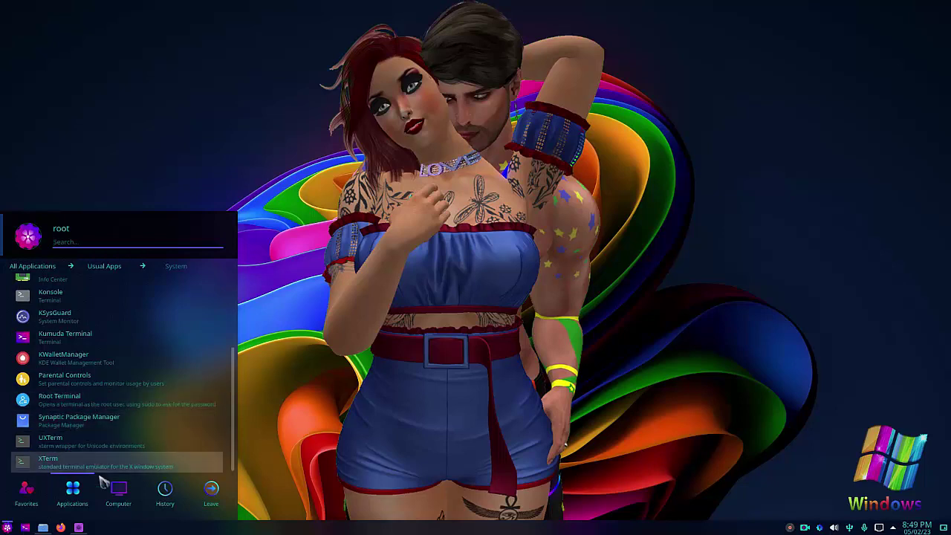
click(119, 489)
click(73, 491)
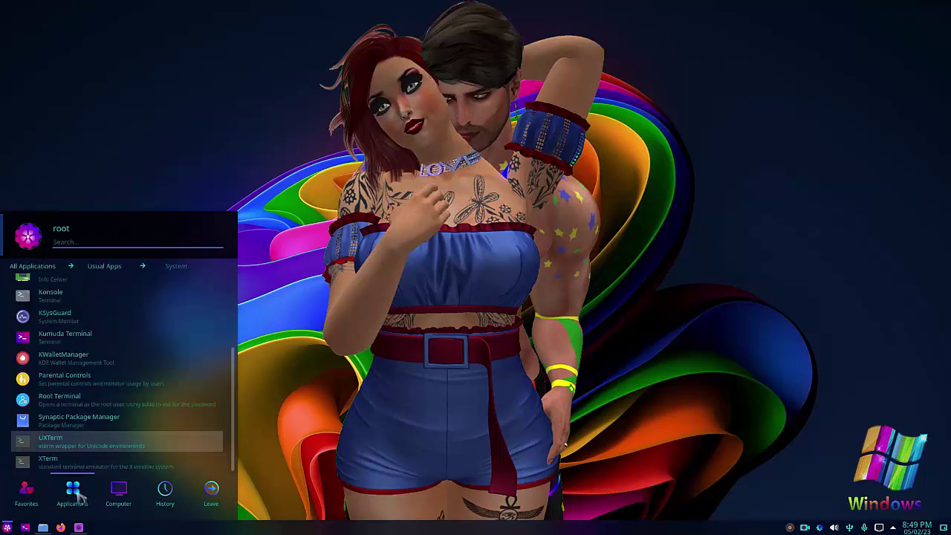
scroll(72, 306, up, 5)
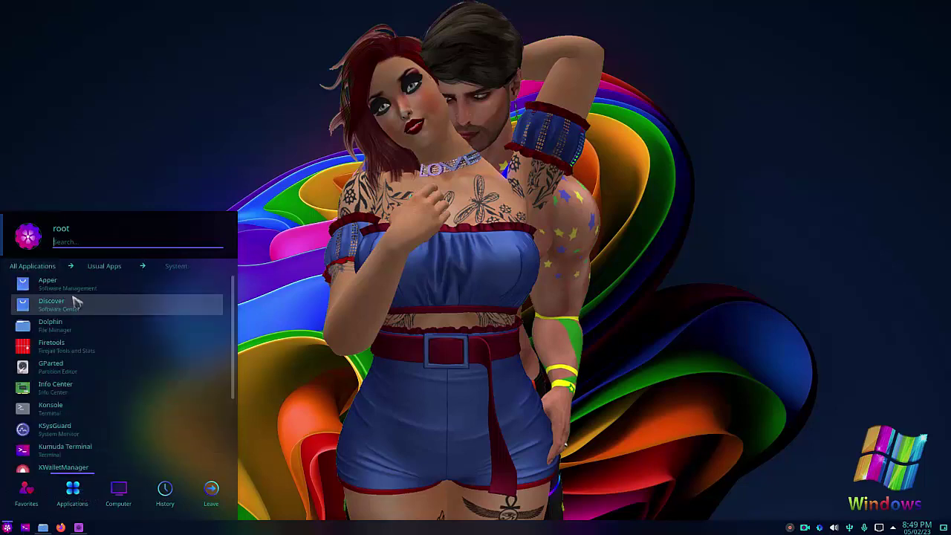
Step: Look through the whole list of applications in the Utilities category of Usual Apps
click(104, 266)
click(79, 429)
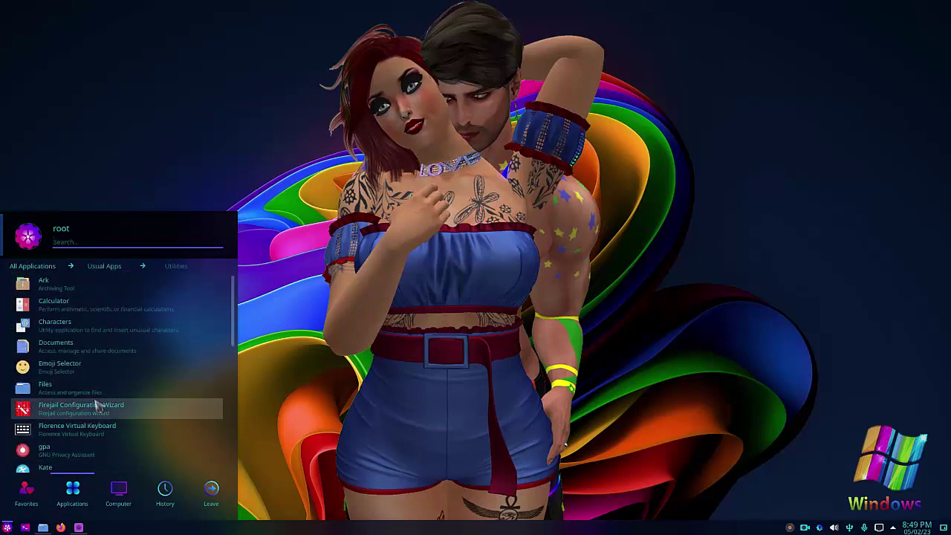
scroll(119, 331, down, 2)
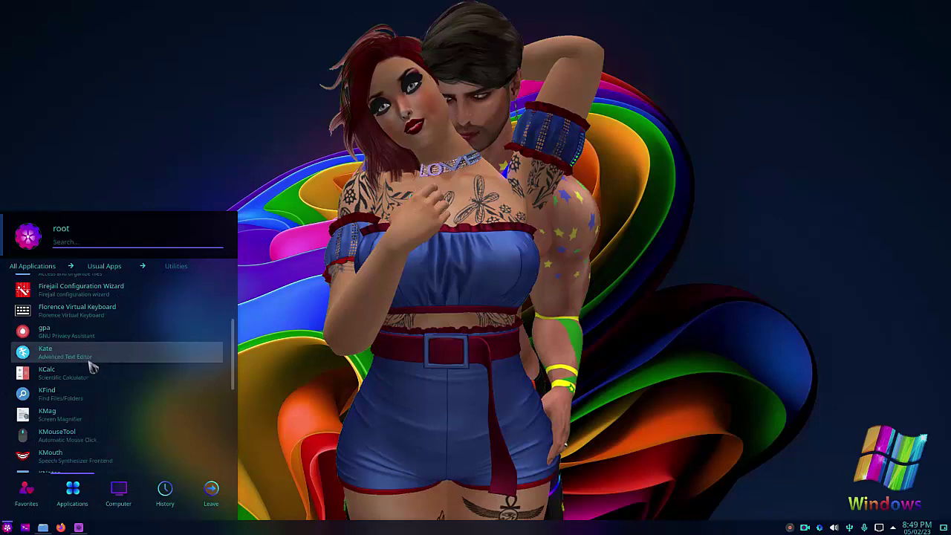
scroll(93, 416, down, 1)
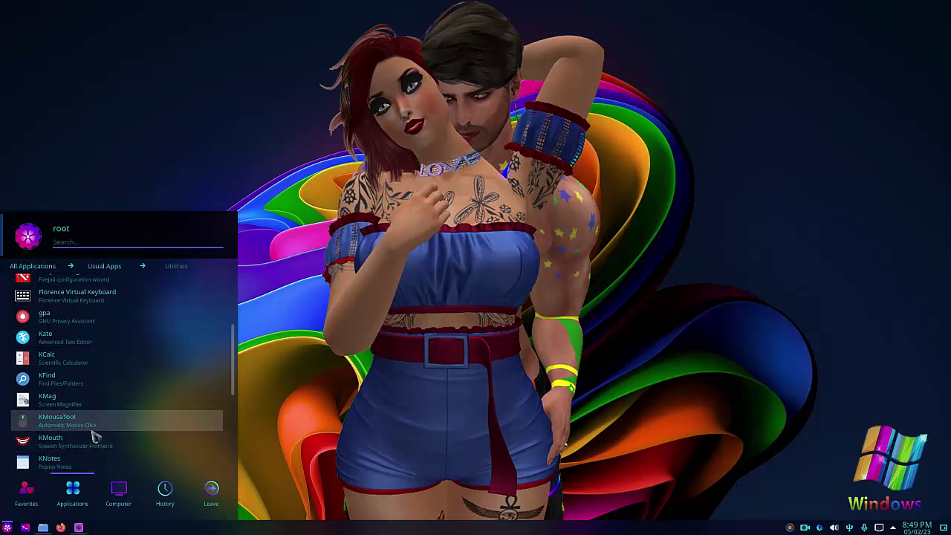
scroll(100, 422, down, 5)
scroll(101, 423, up, 3)
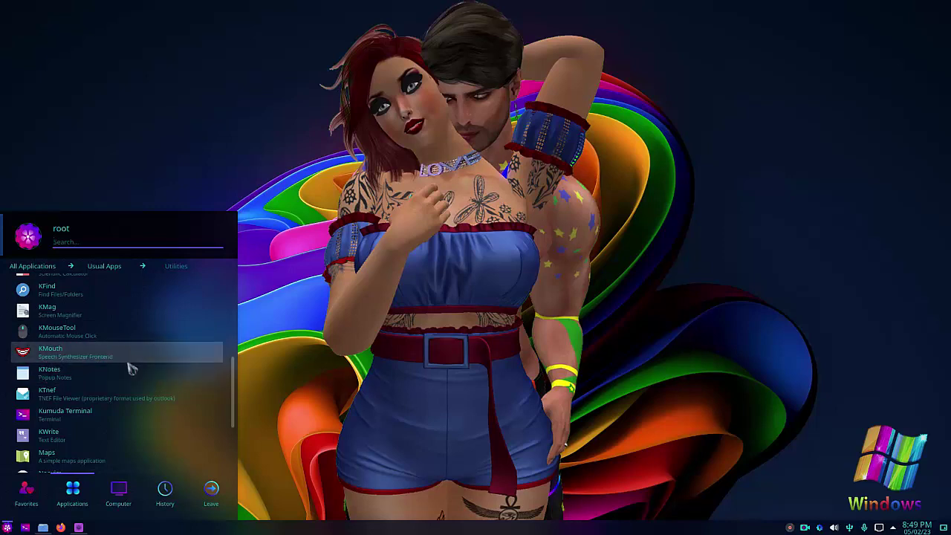
scroll(124, 355, down, 2)
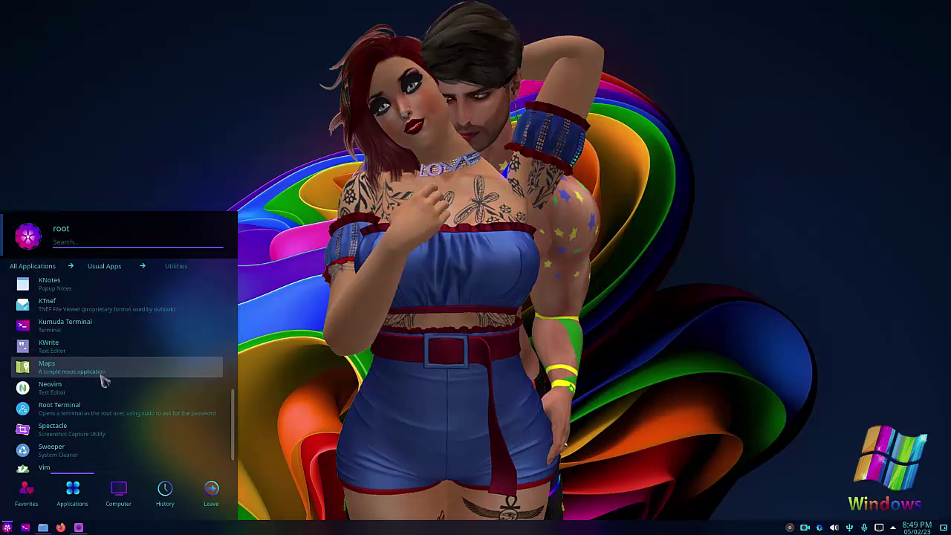
scroll(90, 416, down, 1)
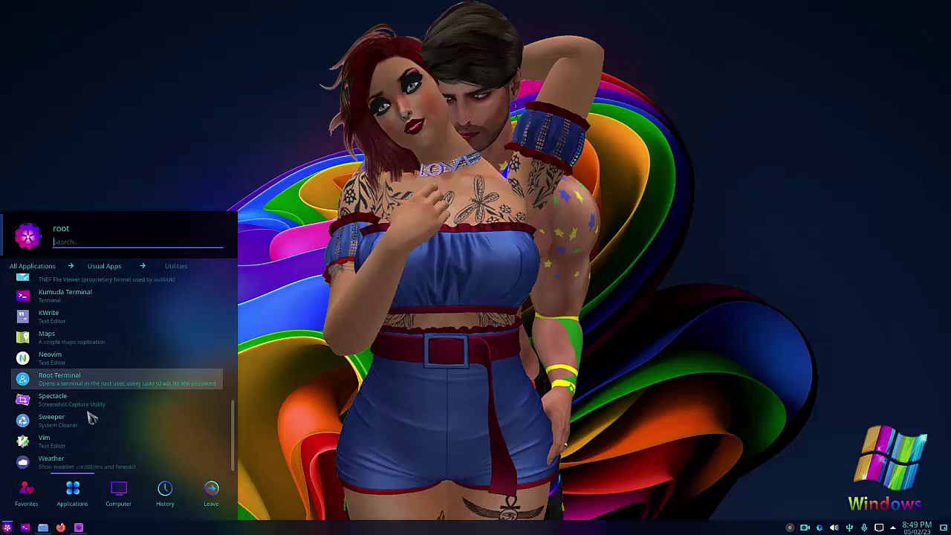
Step: Launch Weather from the Utilities category, move its window away from the screen corner, and page through today's hourly forecast
click(148, 469)
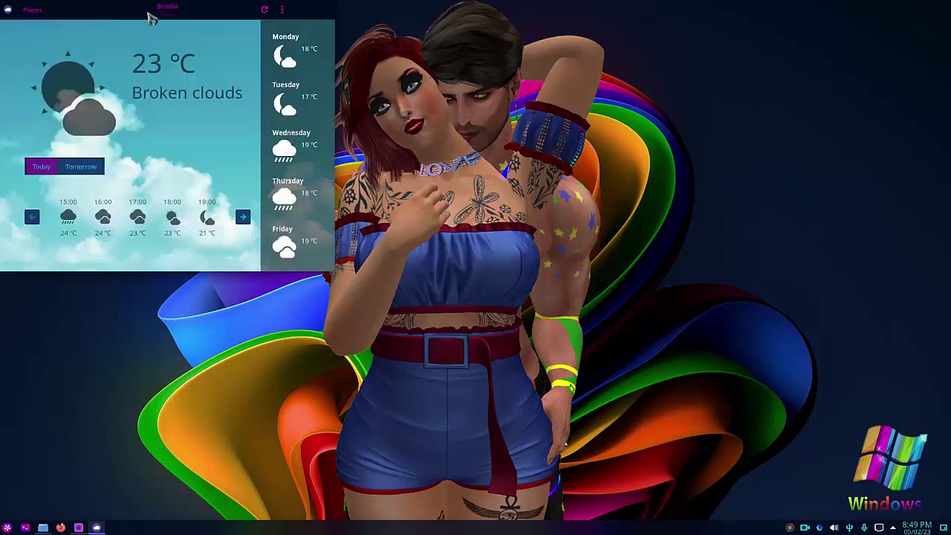
drag(152, 9, 219, 173)
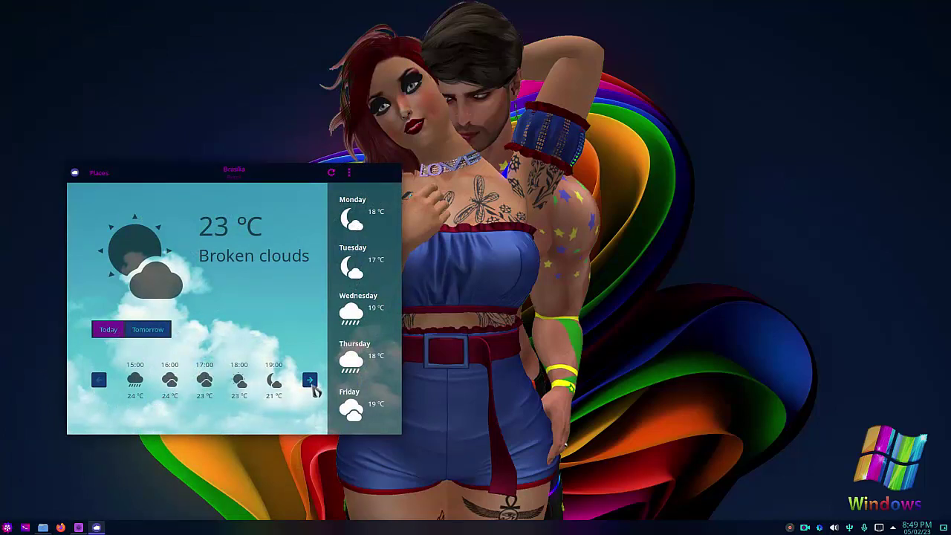
click(310, 382)
click(101, 382)
click(309, 381)
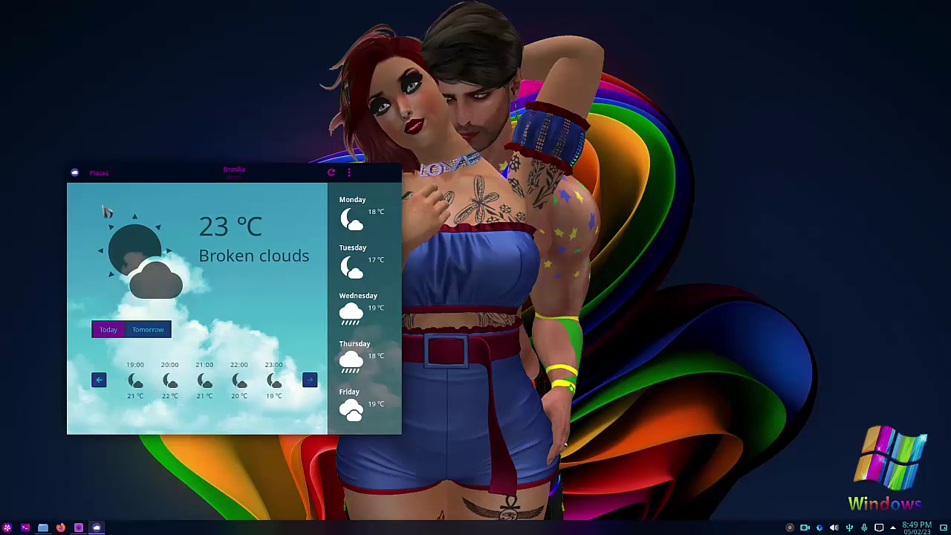
Step: Maximize the Weather window to check its additional options, and close the application
double_click(386, 179)
click(922, 10)
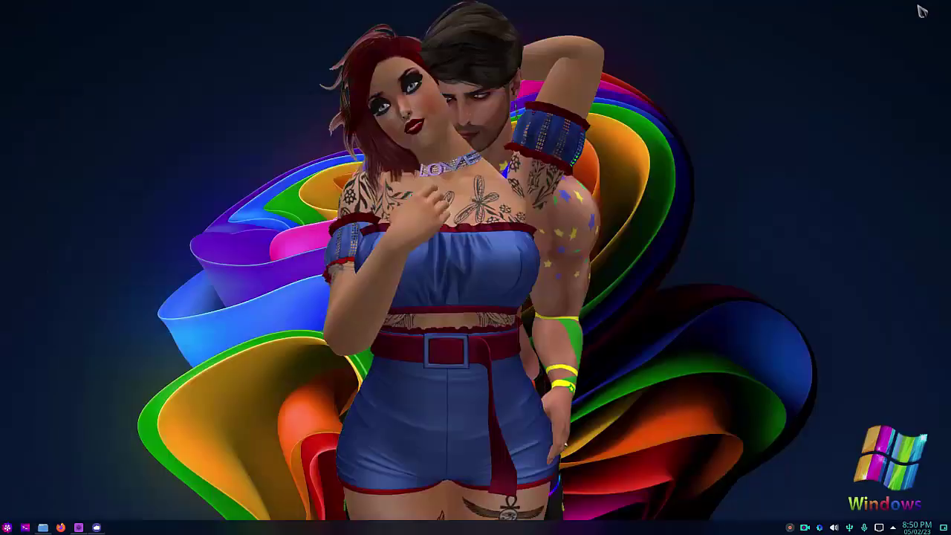
click(98, 528)
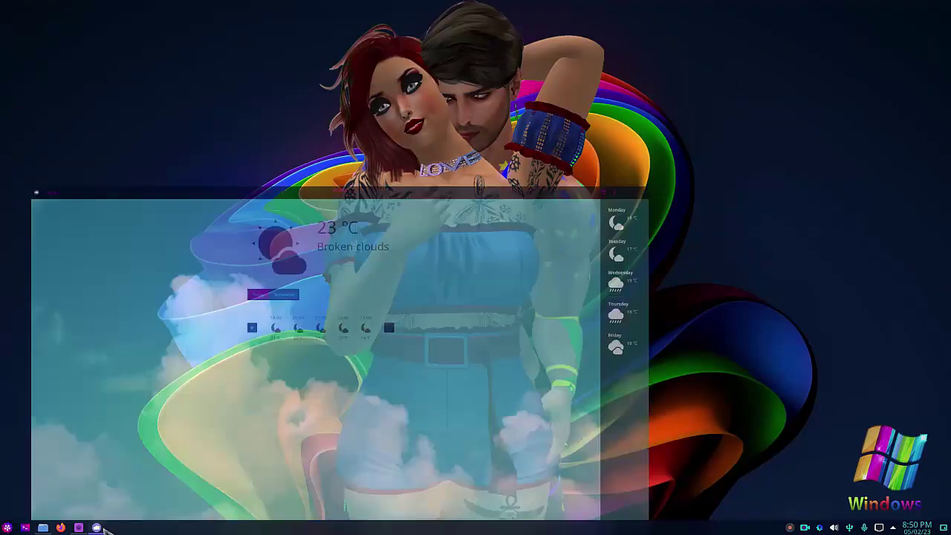
click(899, 11)
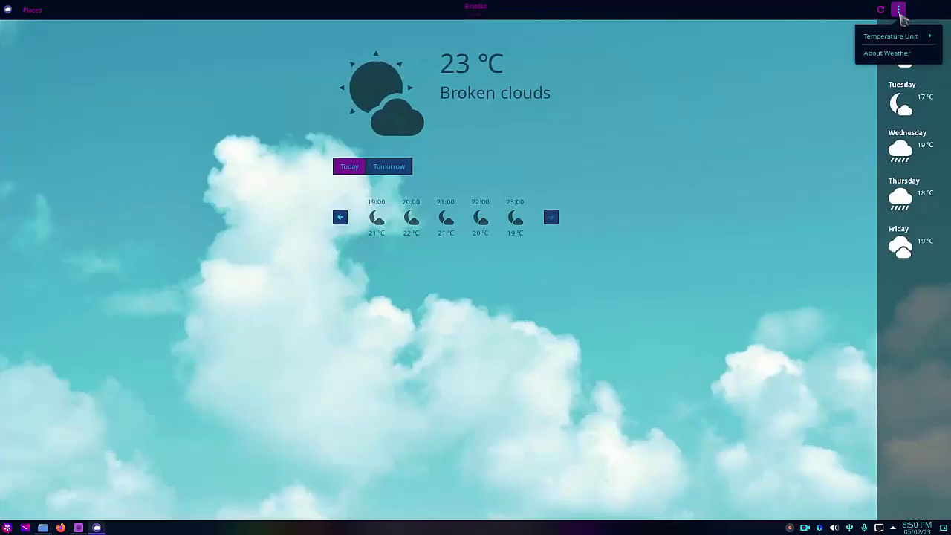
click(938, 16)
click(946, 12)
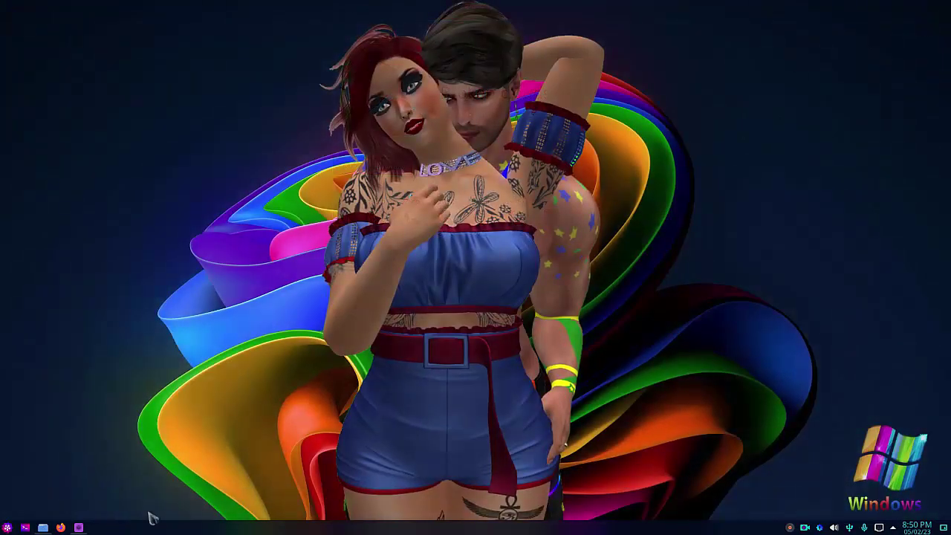
Step: Open the desktop's widget list and add the Analog Clock widget to the empty area beside the wallpaper figures
right_click(182, 166)
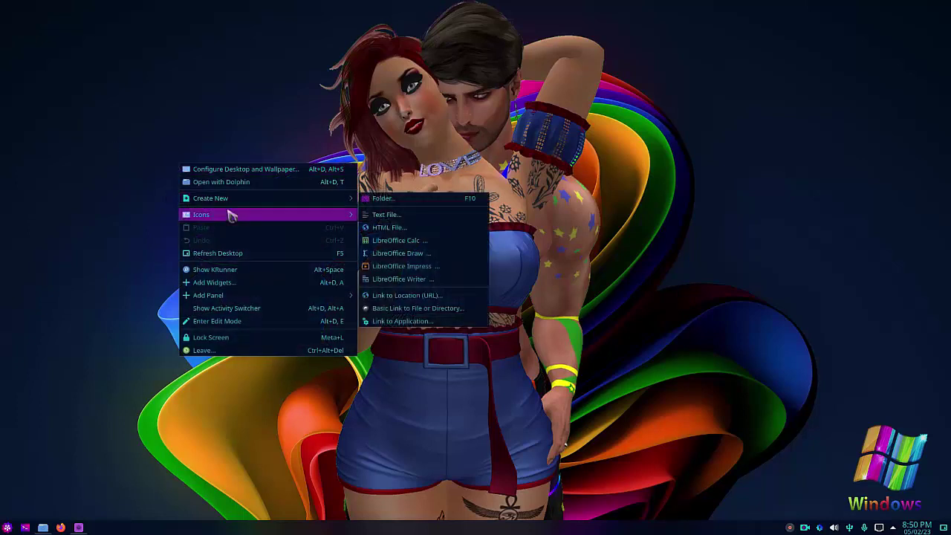
mouse_move(209, 202)
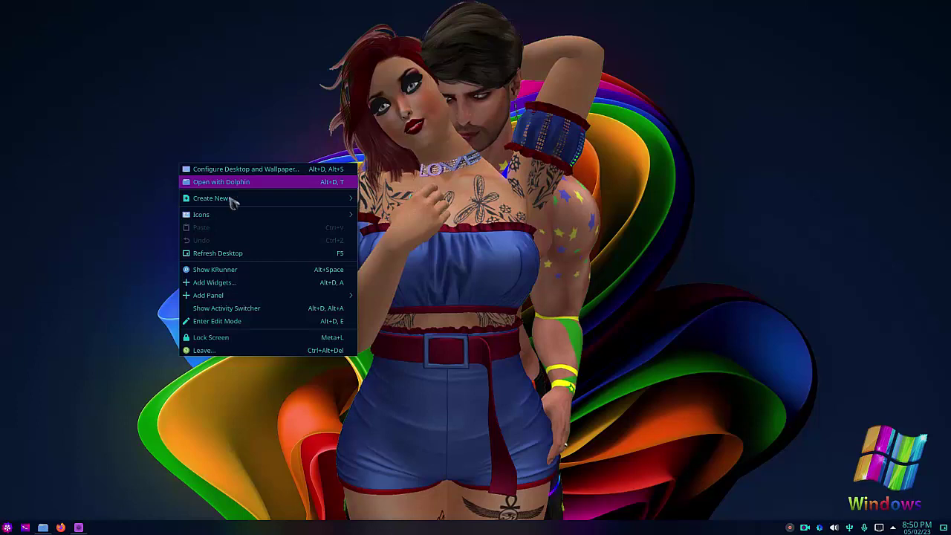
click(231, 287)
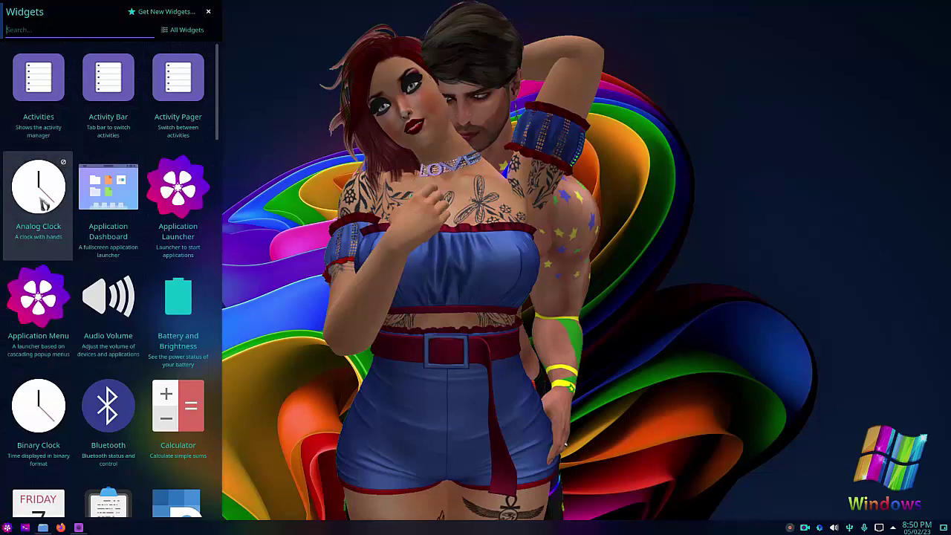
drag(43, 202, 779, 148)
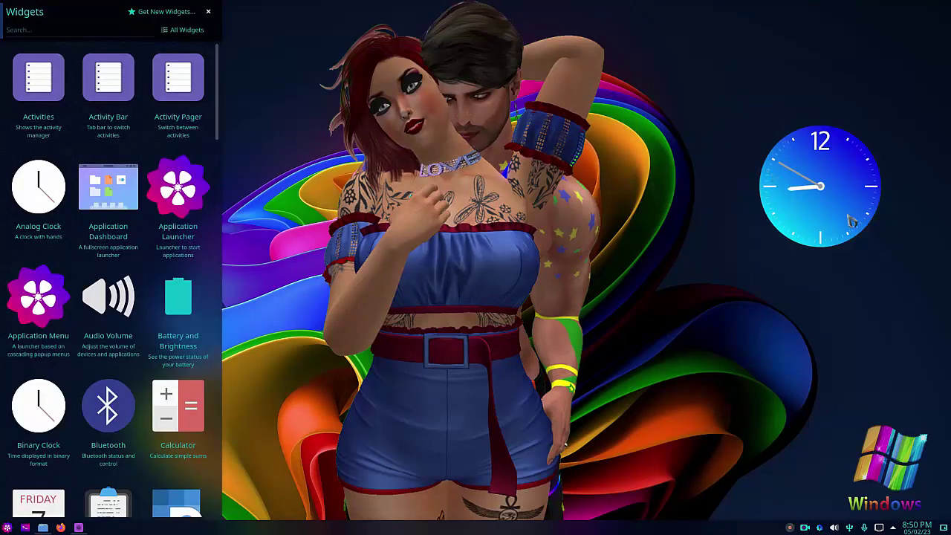
Step: Enter edit mode from the Analog Clock widget and move the clock to the upper-right corner of the desktop
right_click(864, 191)
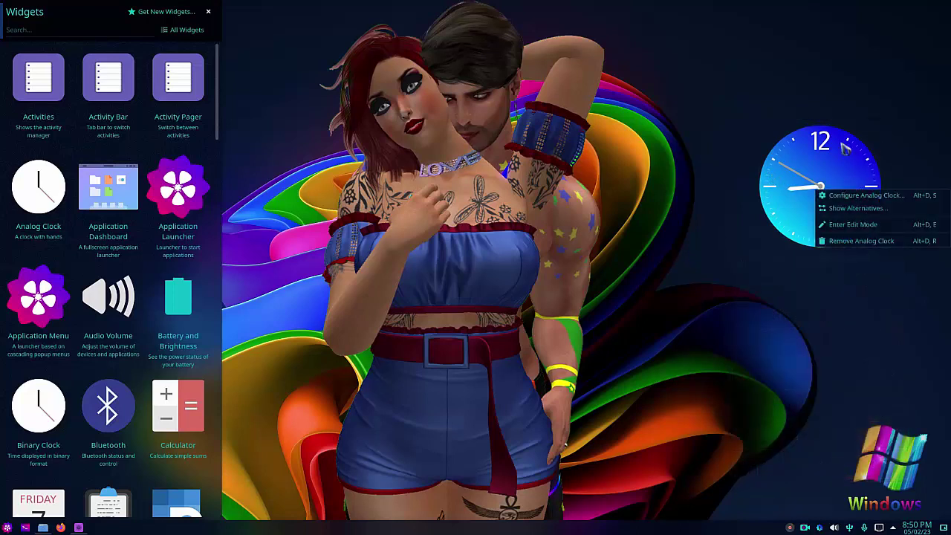
click(859, 160)
click(851, 172)
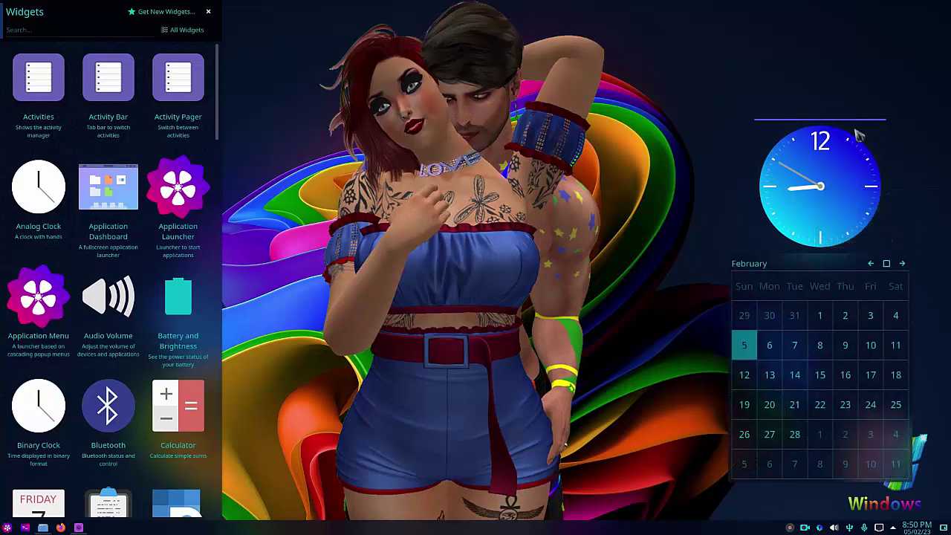
click(864, 132)
click(859, 154)
right_click(846, 153)
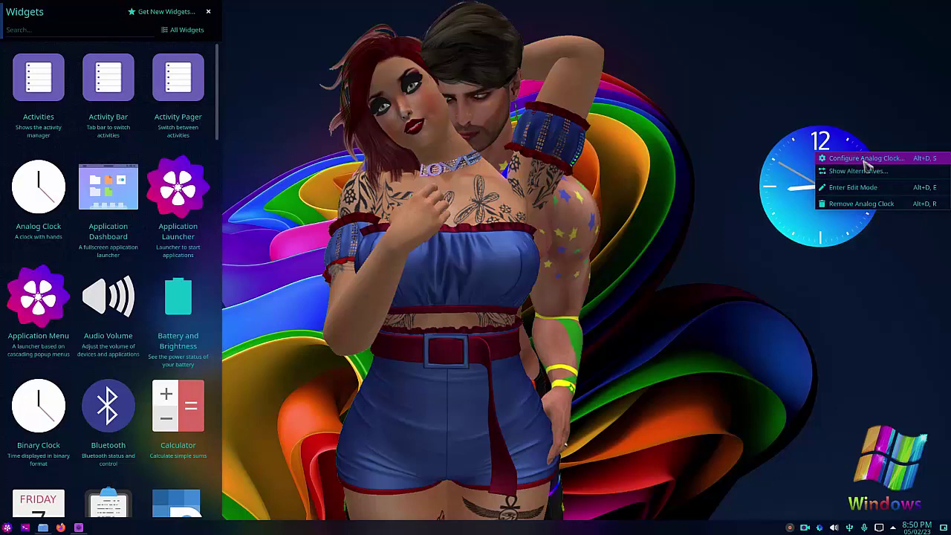
click(870, 191)
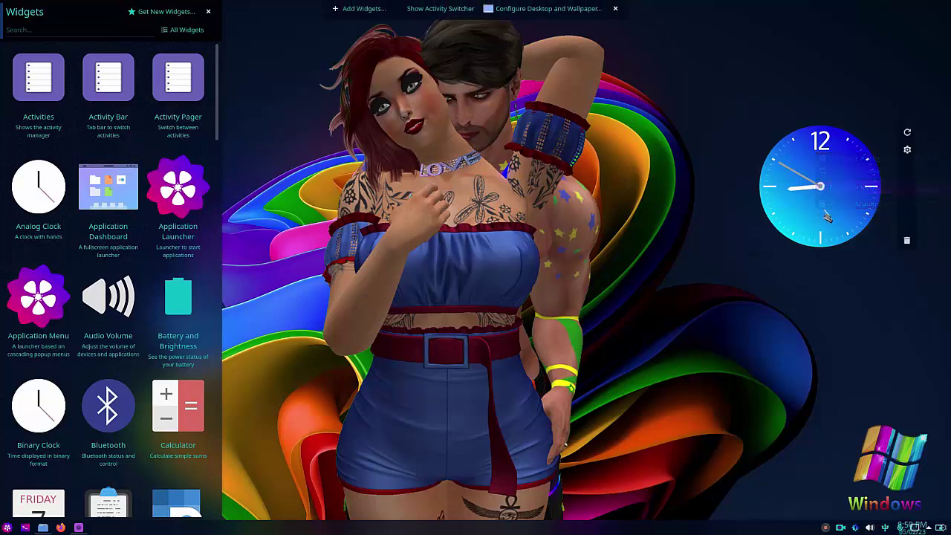
drag(818, 197, 875, 74)
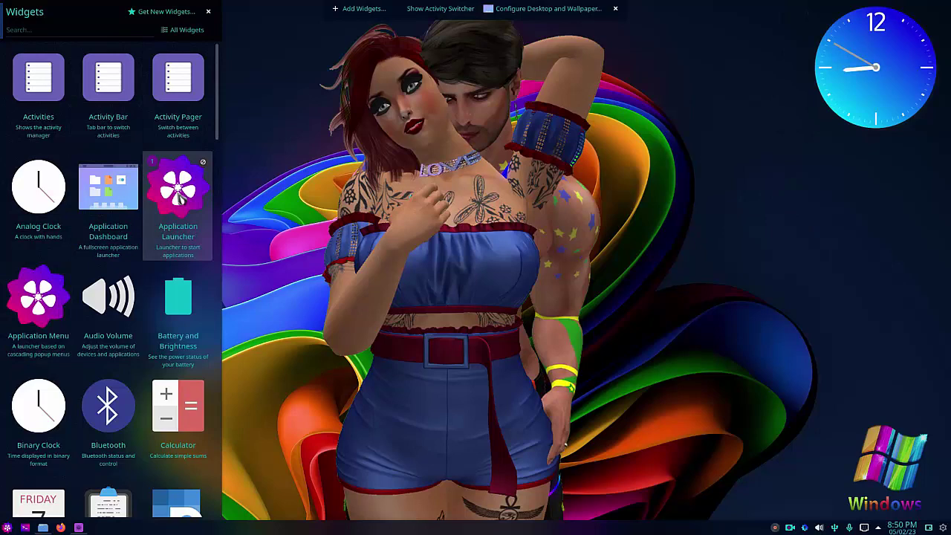
Step: Try out the Application Launcher and Application Menu widgets on the desktop, removing each one after viewing it
drag(176, 199, 754, 280)
drag(870, 394, 811, 277)
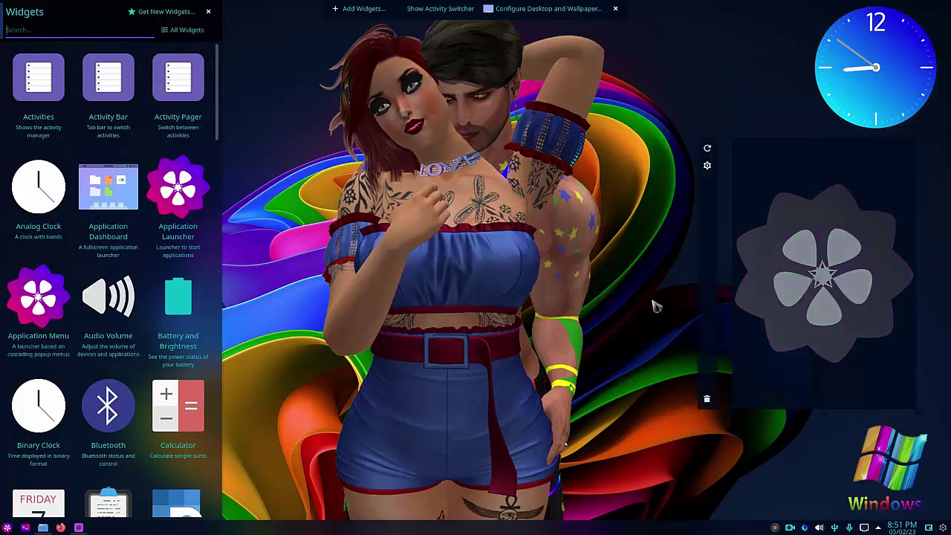
click(708, 400)
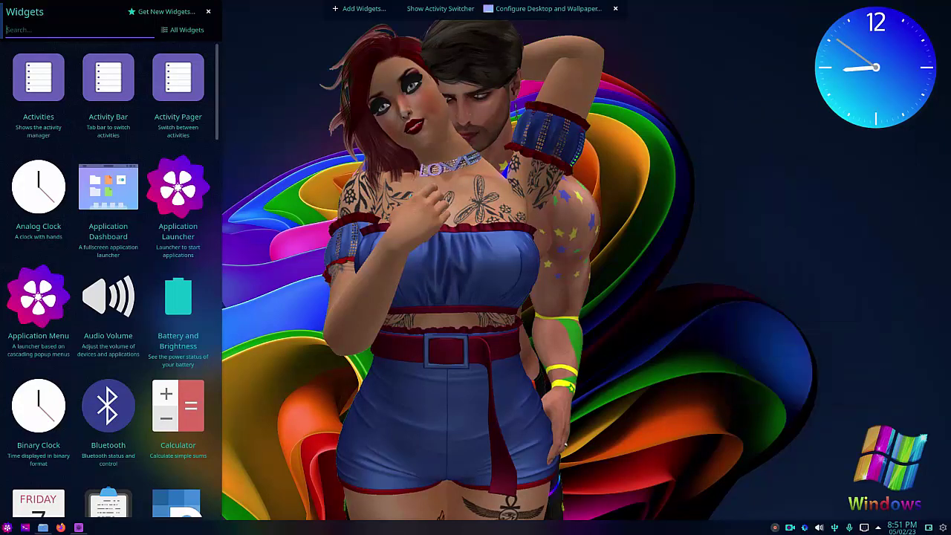
drag(38, 330, 755, 295)
mouse_move(755, 298)
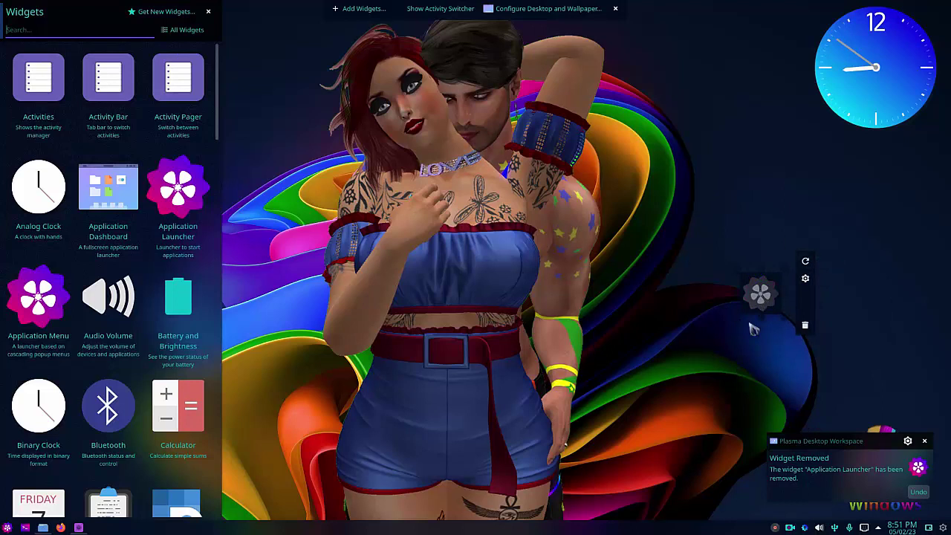
click(807, 327)
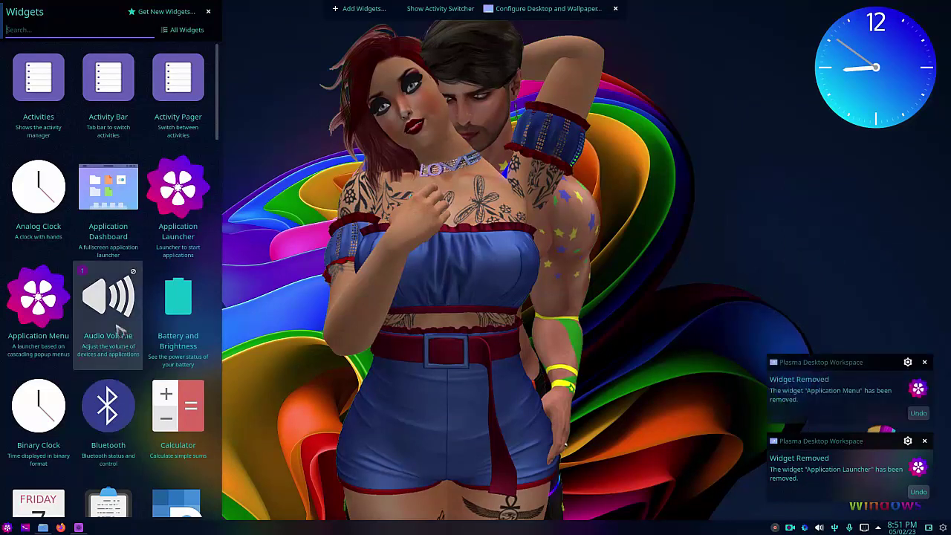
Step: Try out the Audio Volume and Binary Clock widgets on the desktop, removing each one after viewing it
drag(119, 327, 572, 266)
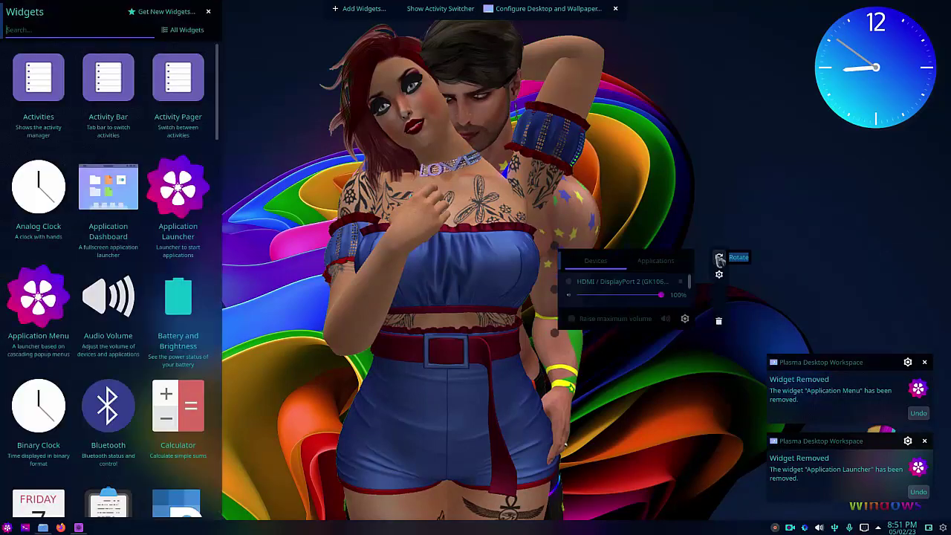
click(719, 322)
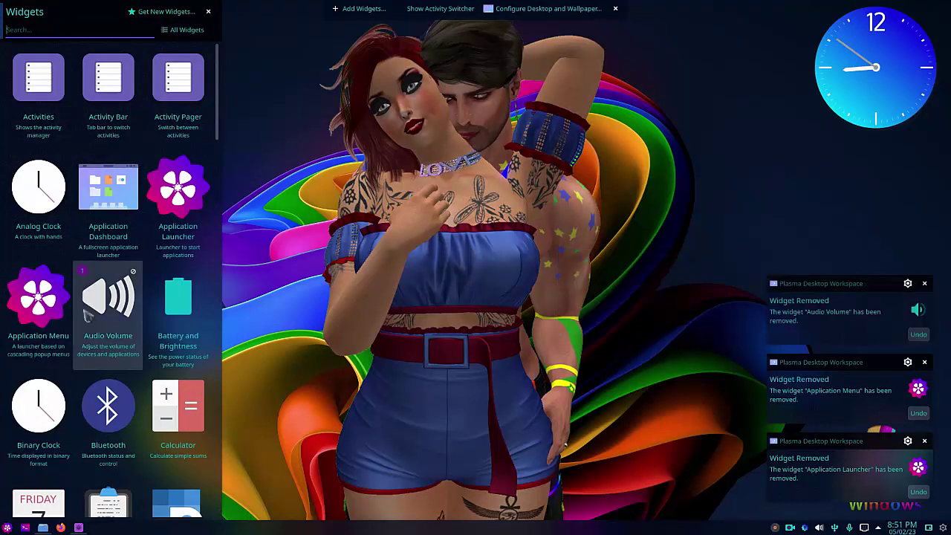
scroll(169, 321, down, 2)
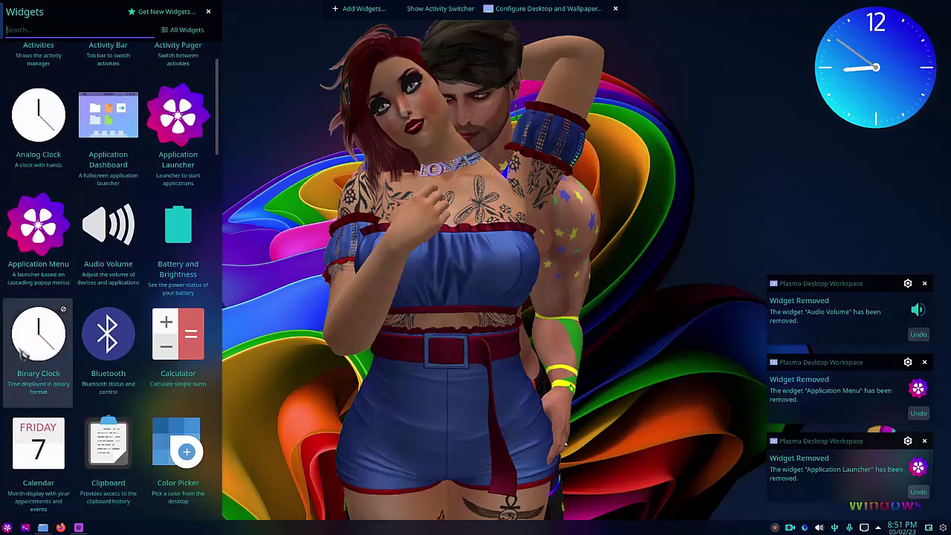
drag(34, 357, 428, 308)
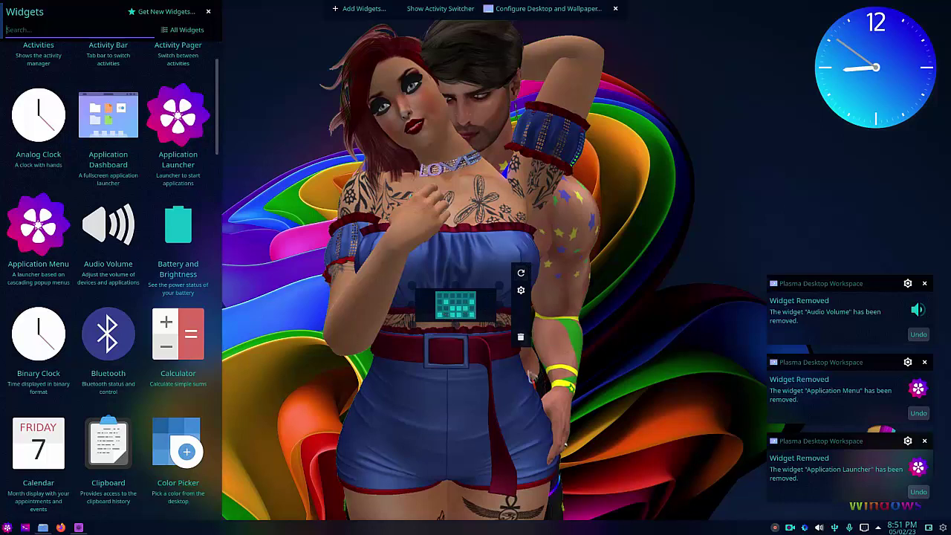
click(520, 337)
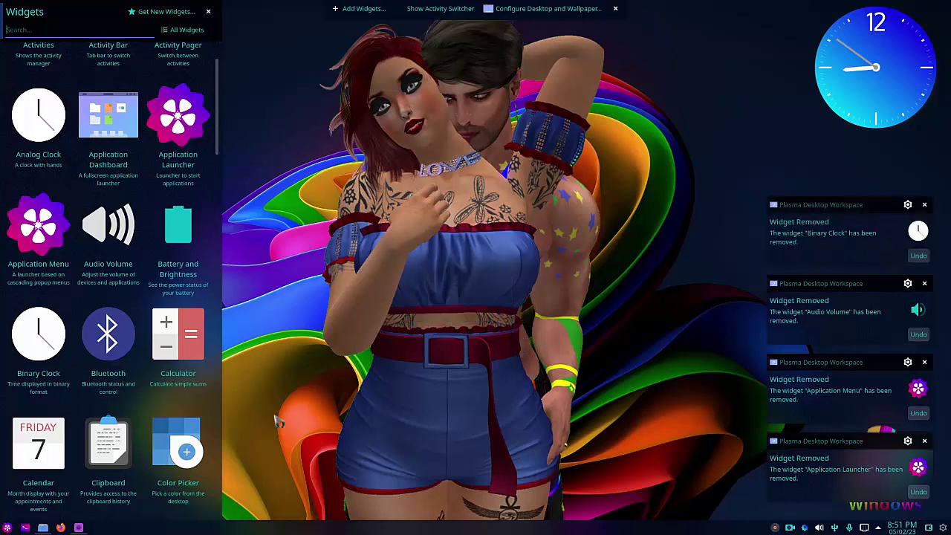
Step: Try out the Digital Clock widget in the middle of the desktop, and remove it
scroll(102, 310, down, 3)
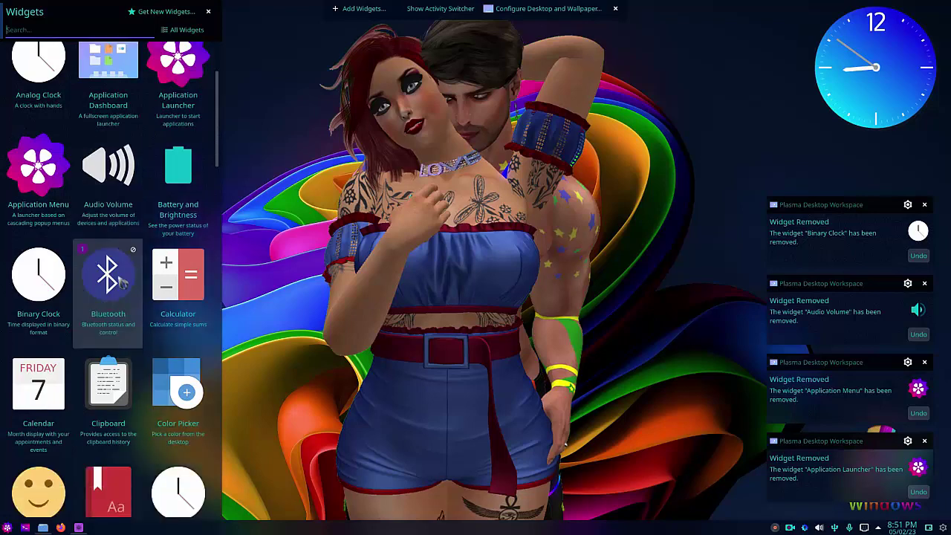
scroll(117, 285, up, 5)
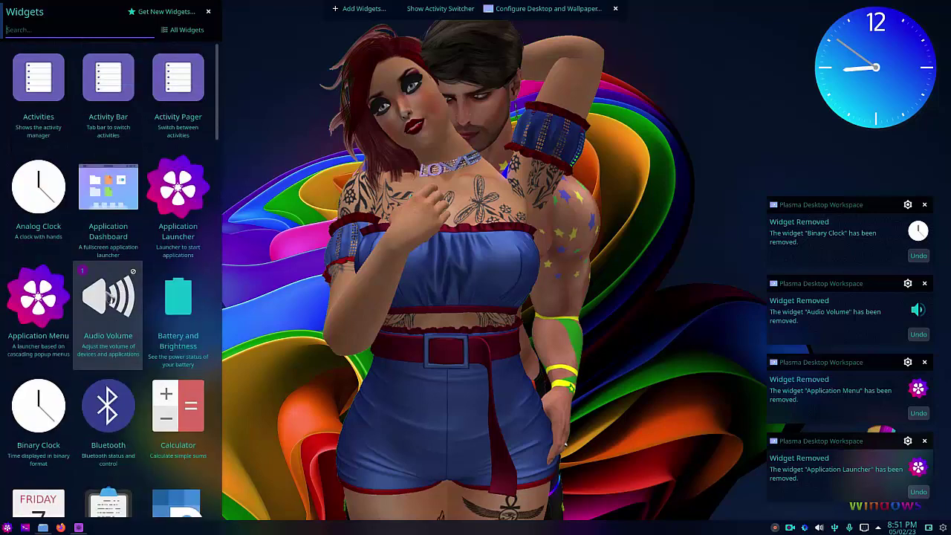
scroll(110, 308, down, 10)
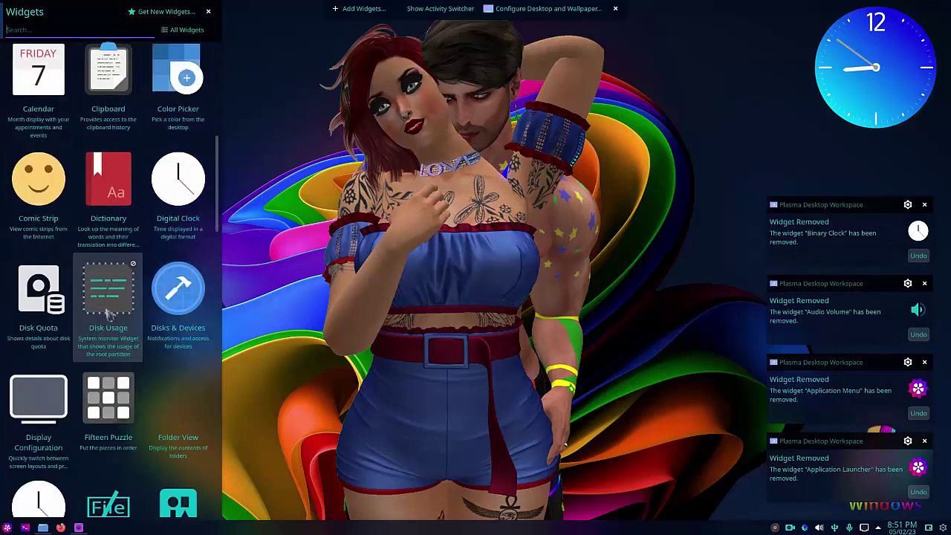
drag(173, 208, 446, 301)
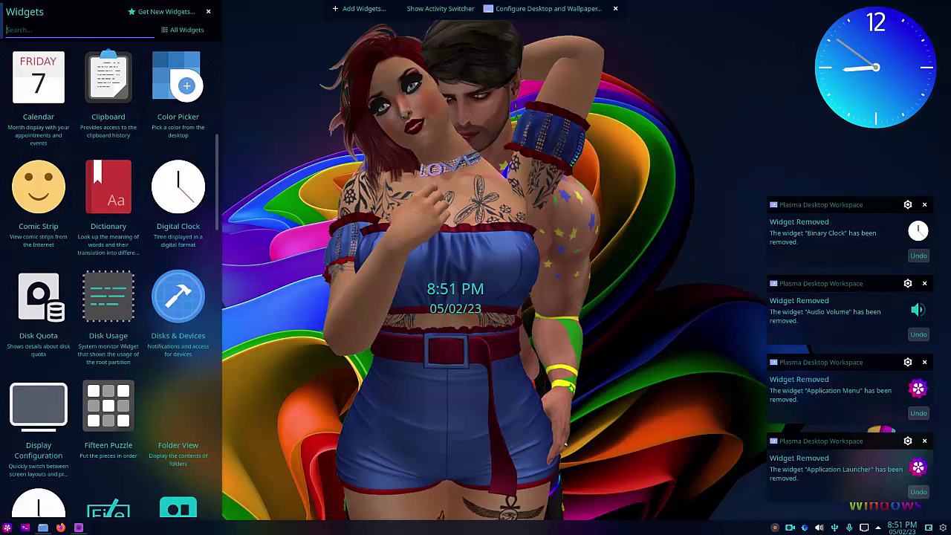
mouse_move(507, 316)
click(524, 341)
mouse_move(901, 530)
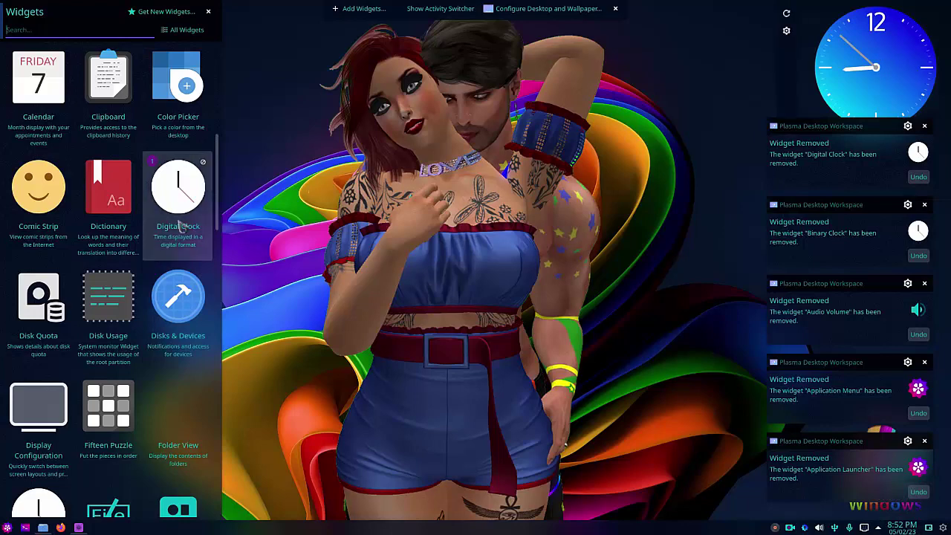
Step: Look through the remaining available widgets down to the end of the list
scroll(134, 233, down, 2)
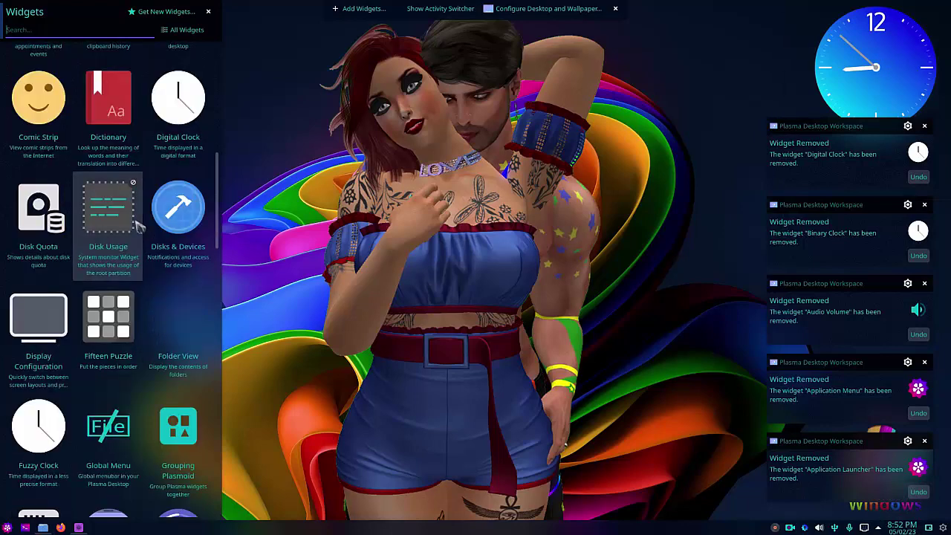
scroll(121, 226, down, 1)
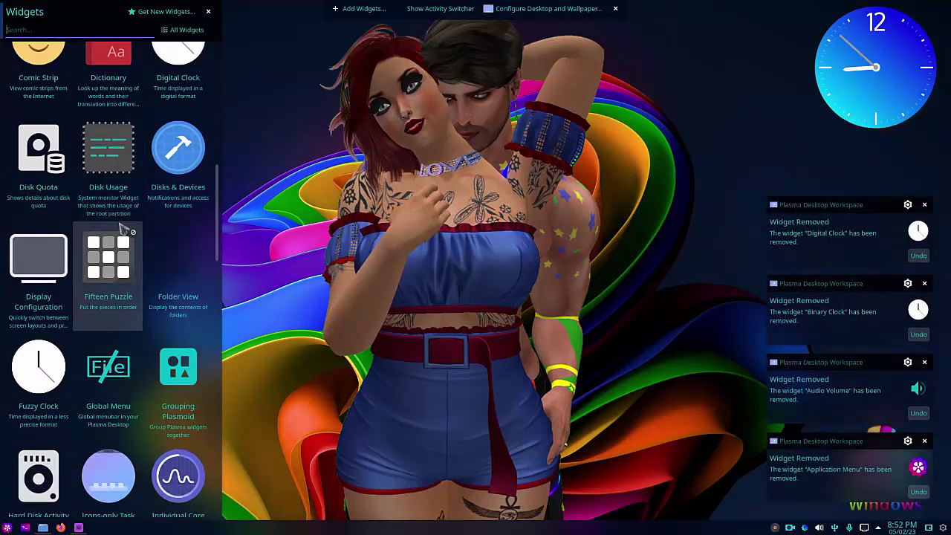
scroll(126, 224, down, 1)
scroll(130, 217, down, 5)
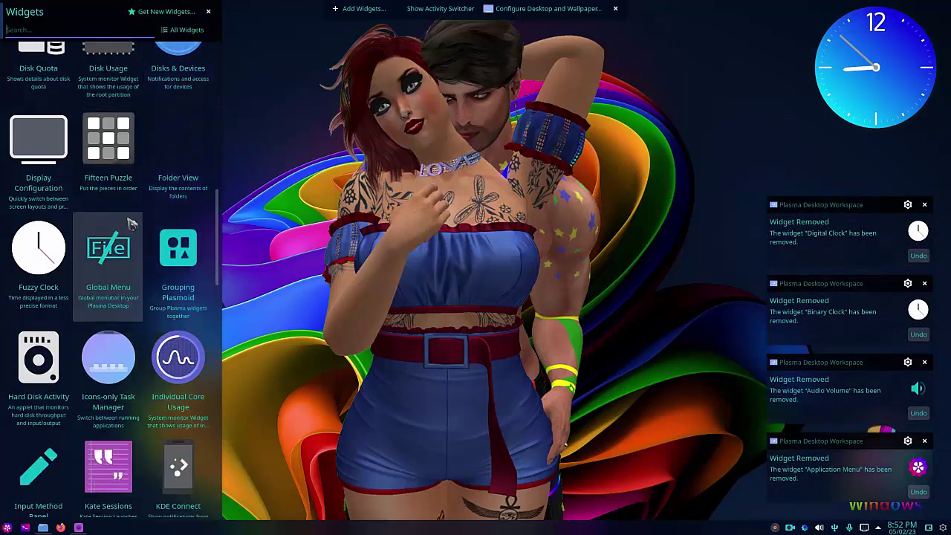
scroll(132, 223, down, 3)
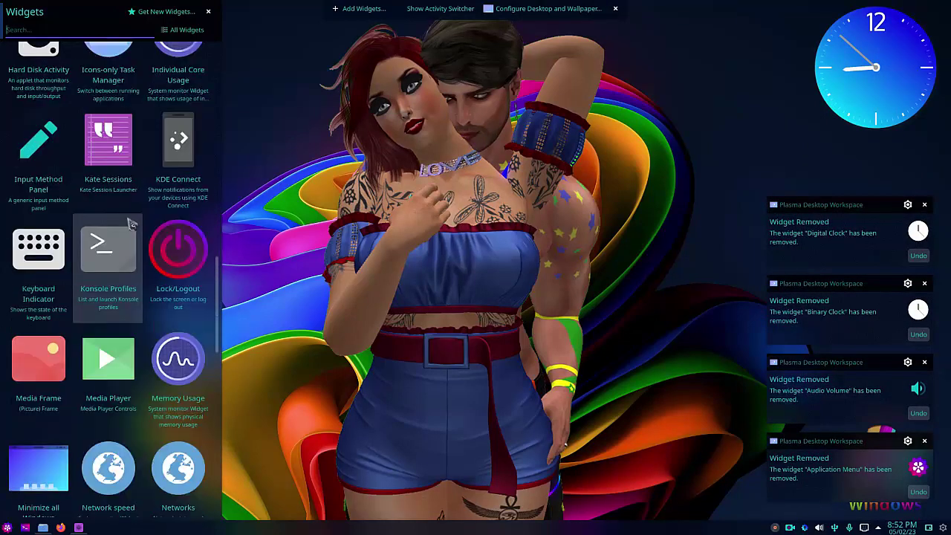
scroll(192, 329, down, 10)
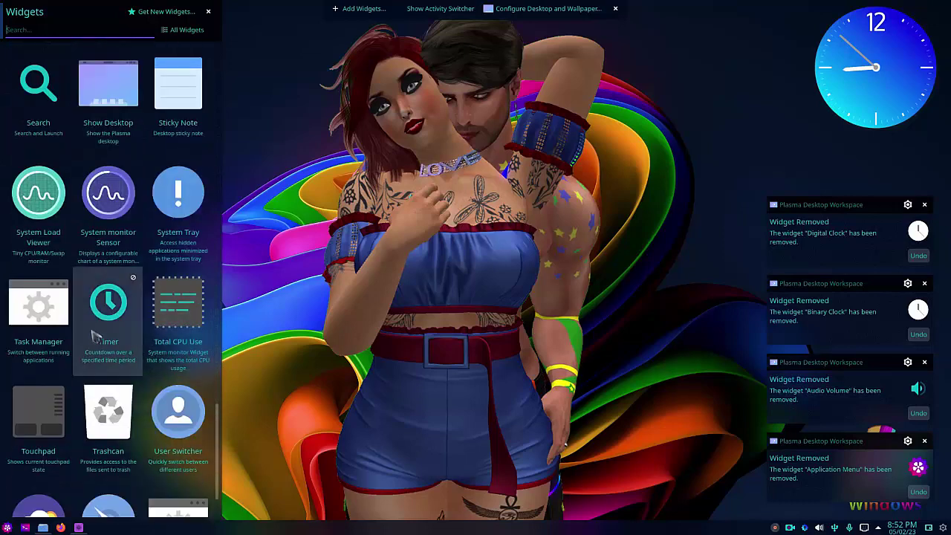
scroll(77, 312, up, 3)
scroll(79, 293, up, 2)
scroll(78, 297, down, 6)
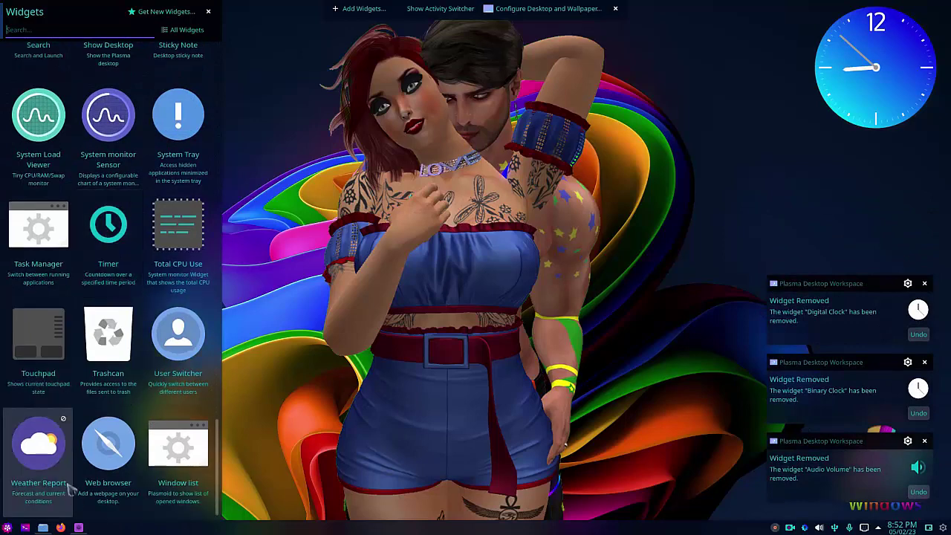
Step: Add the Weather Report widget to the desktop, and look through its Weather Station, Appearance, Units, Keyboard Shortcuts and About settings
drag(45, 461, 511, 258)
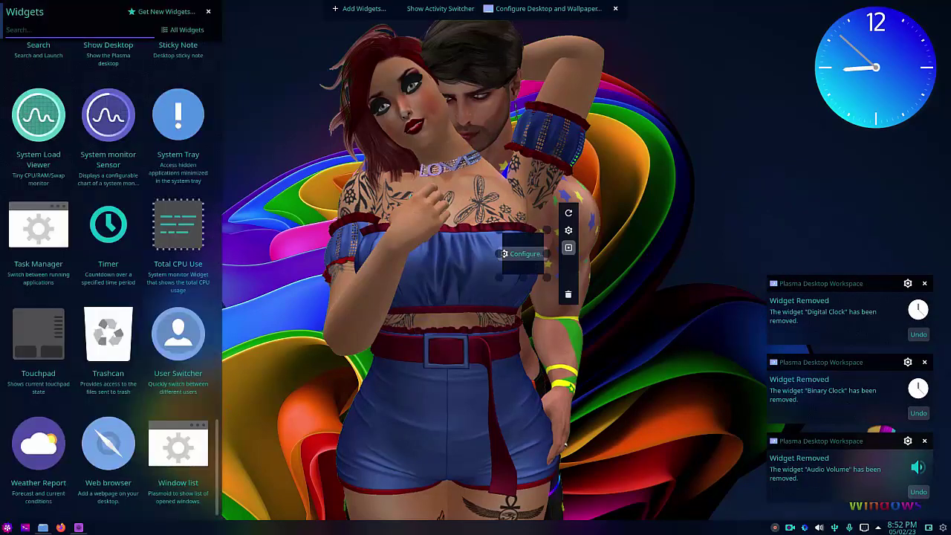
click(520, 256)
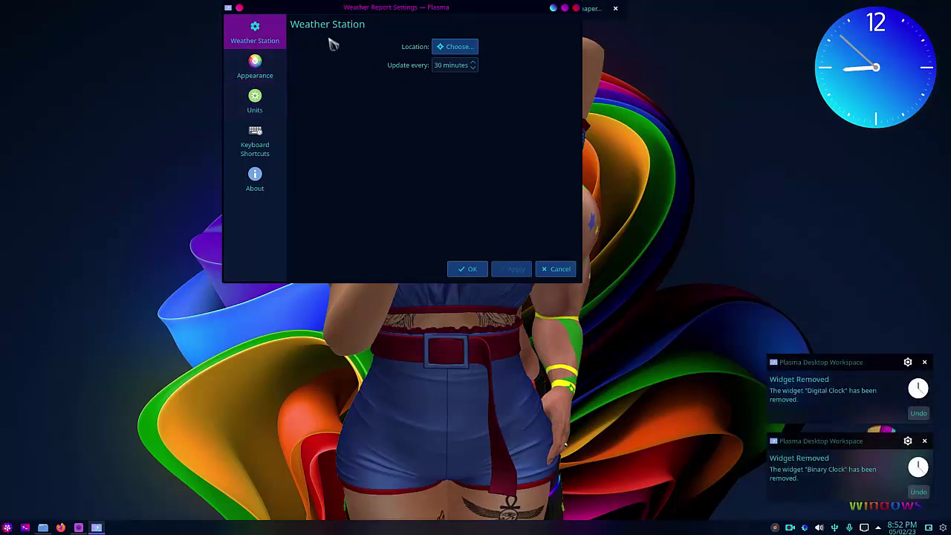
click(255, 66)
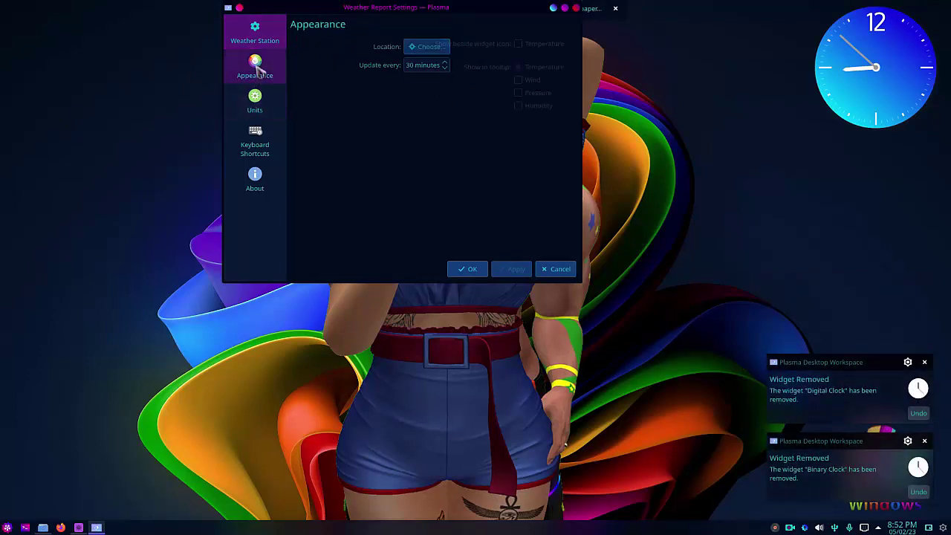
click(264, 112)
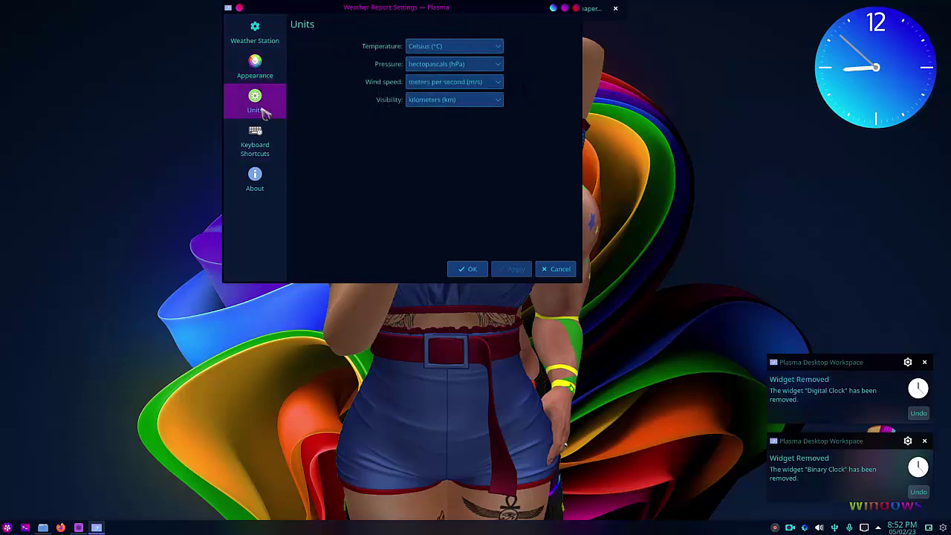
click(261, 137)
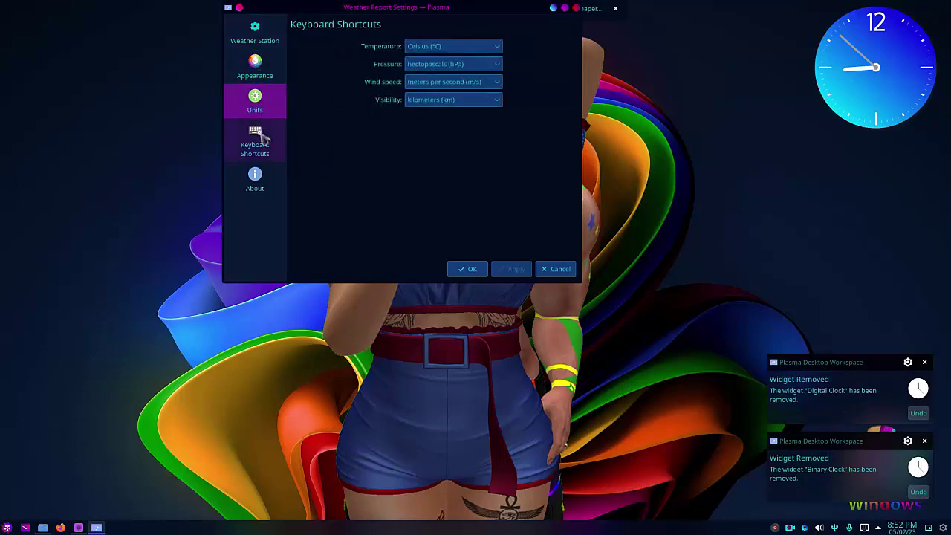
click(254, 174)
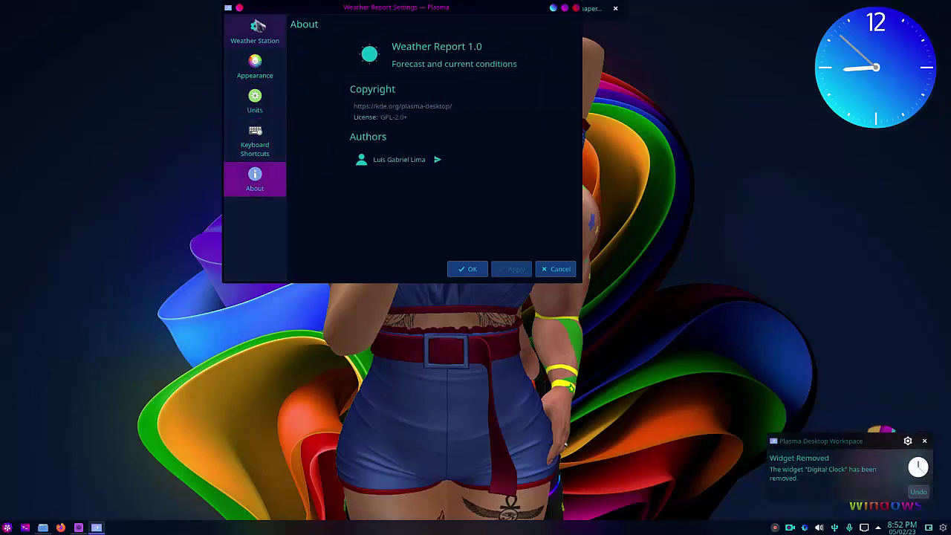
Step: Close and reopen the Weather Report settings, and review the About, Appearance, Keyboard Shortcuts, Units and Weather Station pages
click(257, 34)
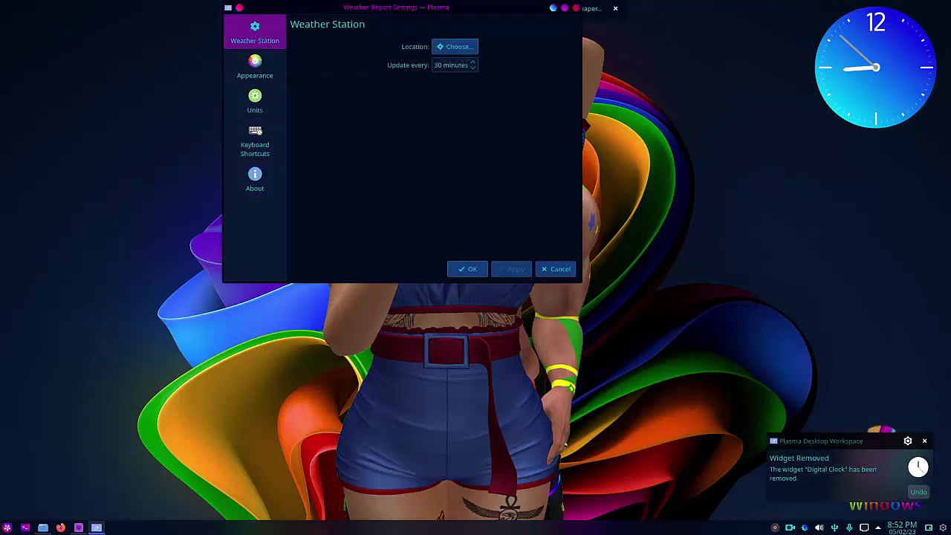
click(471, 269)
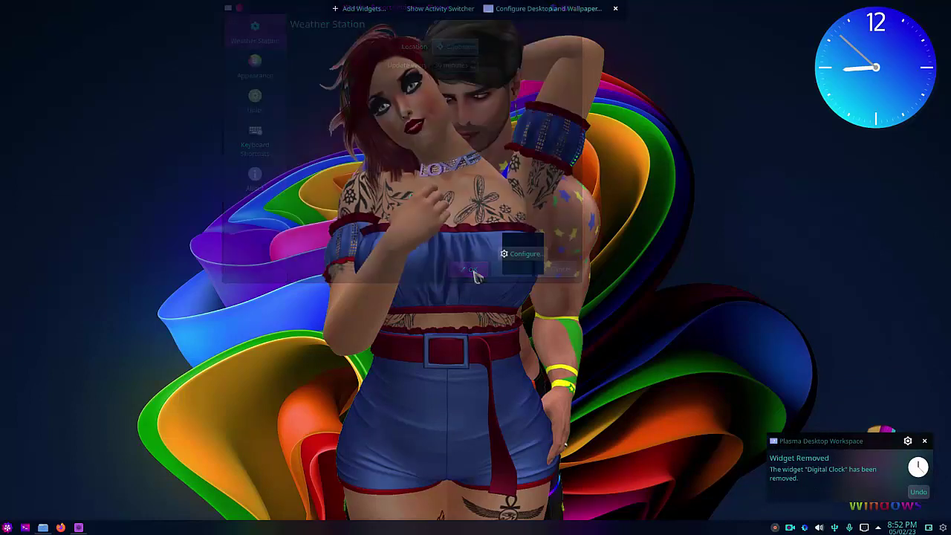
mouse_move(557, 245)
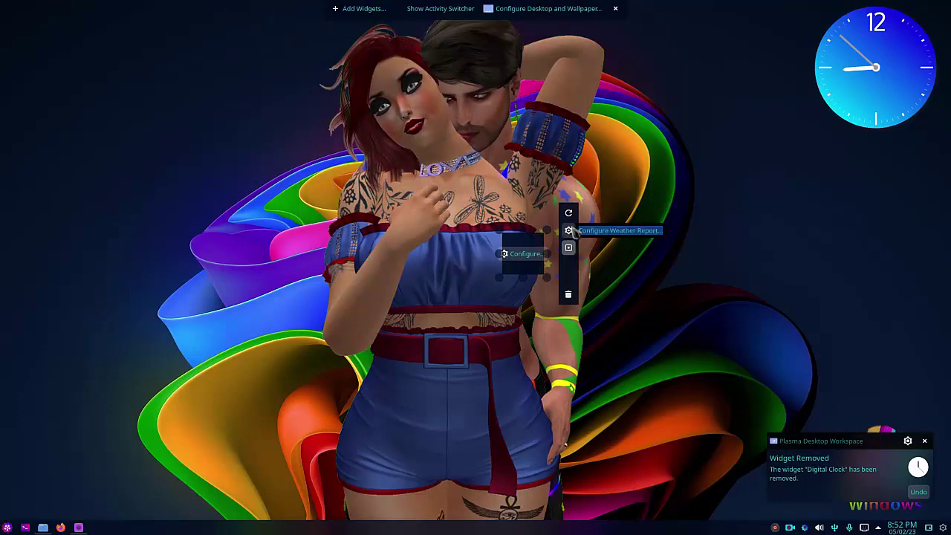
click(570, 231)
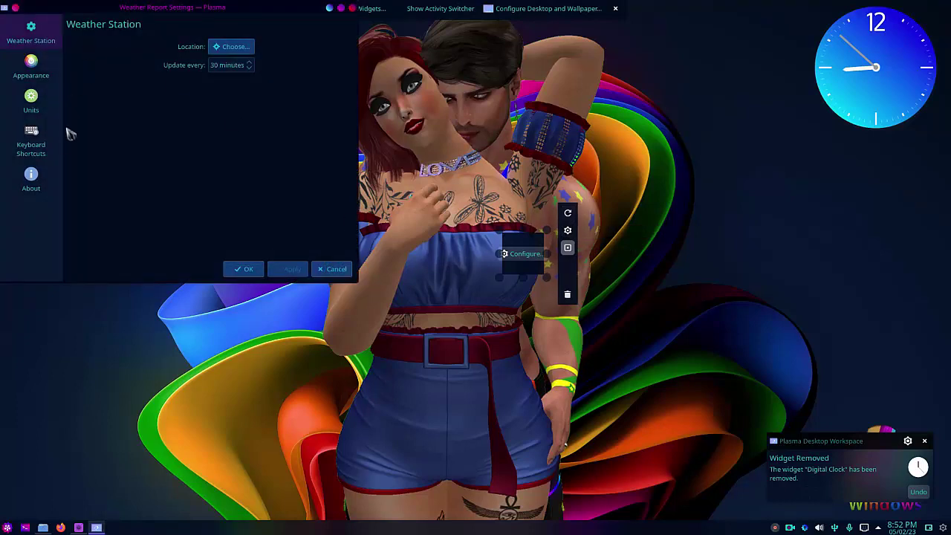
click(41, 180)
click(31, 73)
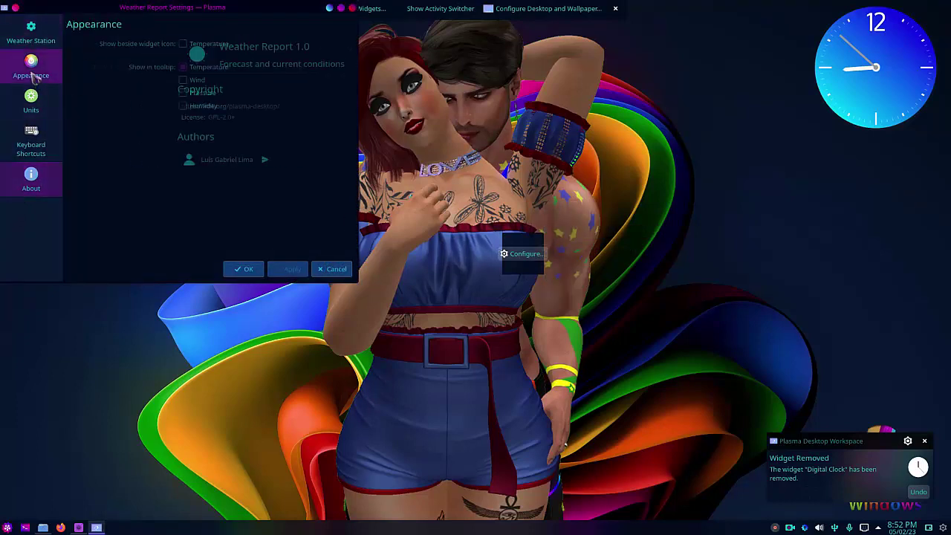
click(33, 182)
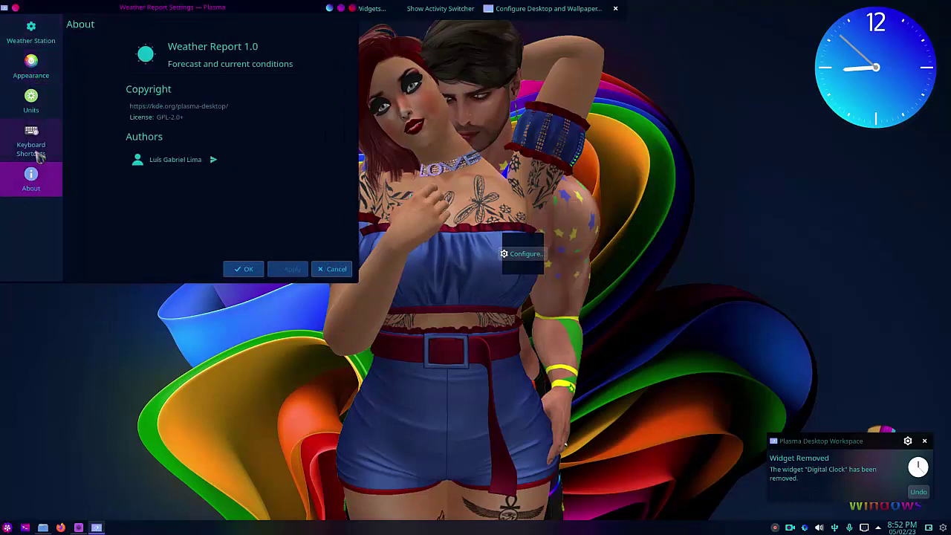
click(37, 152)
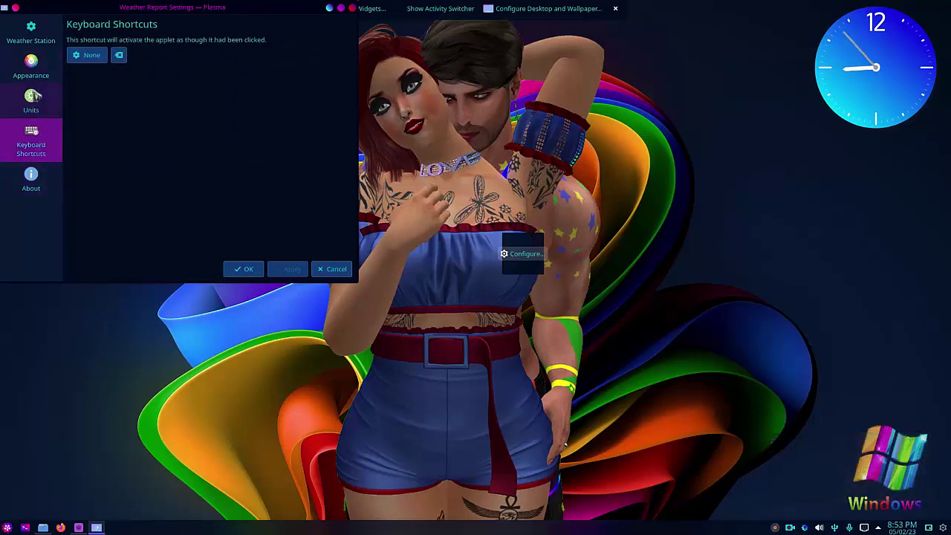
click(33, 110)
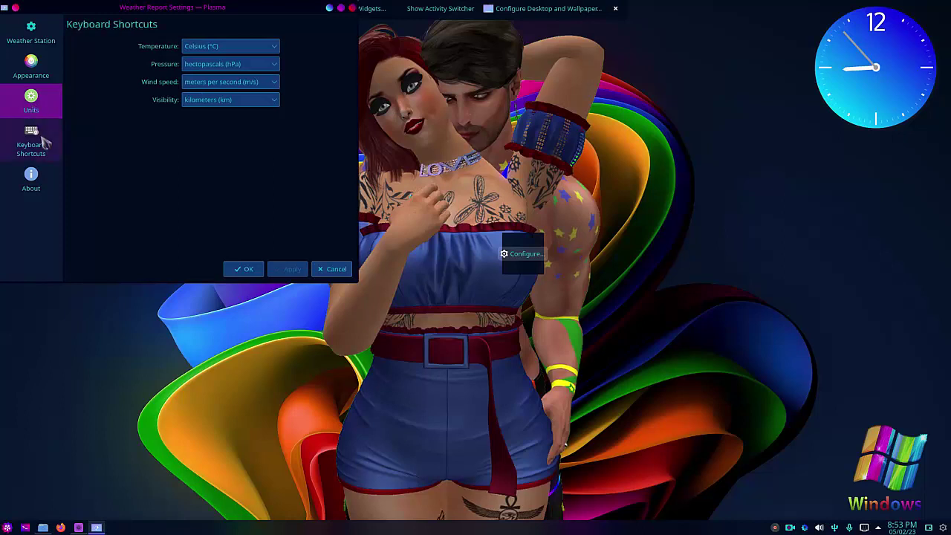
click(42, 139)
click(32, 102)
click(30, 67)
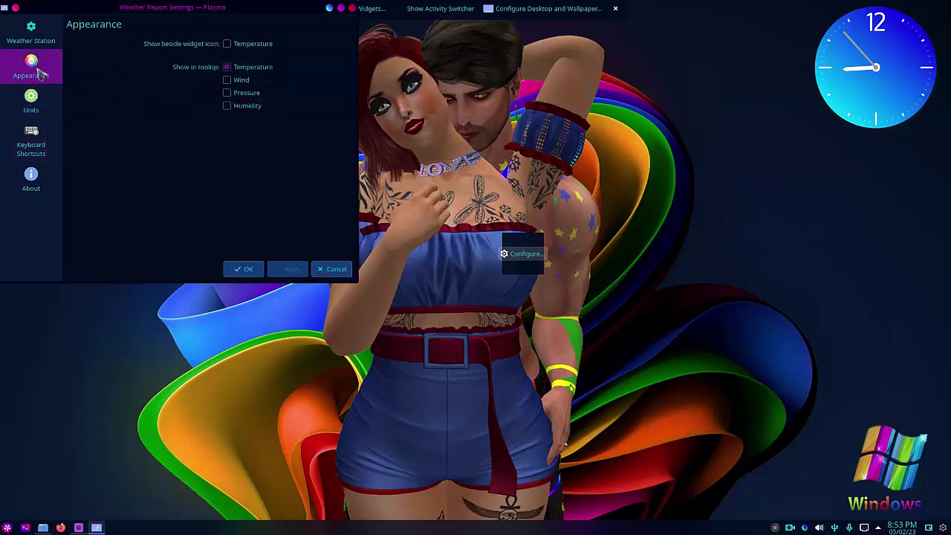
click(26, 44)
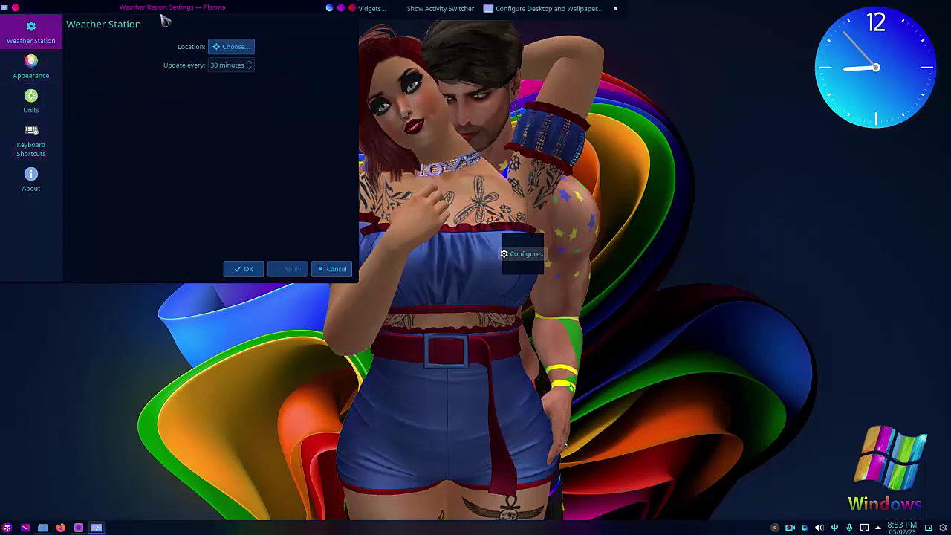
Step: Set the Weather Report location to Brasilia, BR using the wetter.com provider, and save the widget settings
click(246, 47)
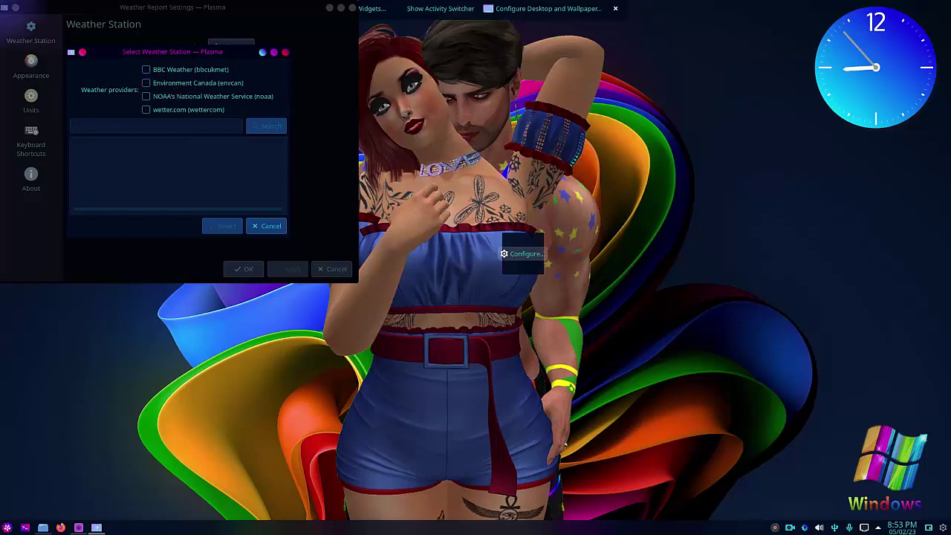
click(185, 110)
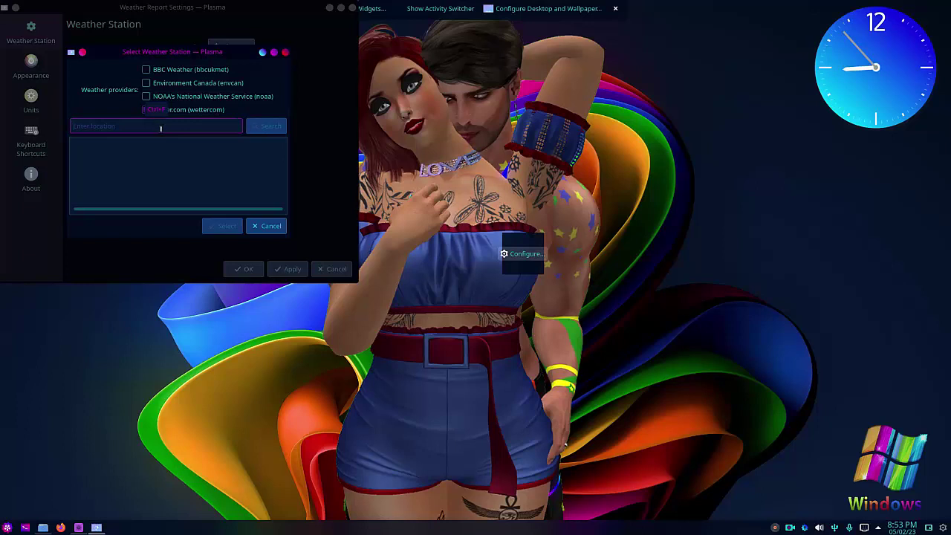
text(Brasilia)
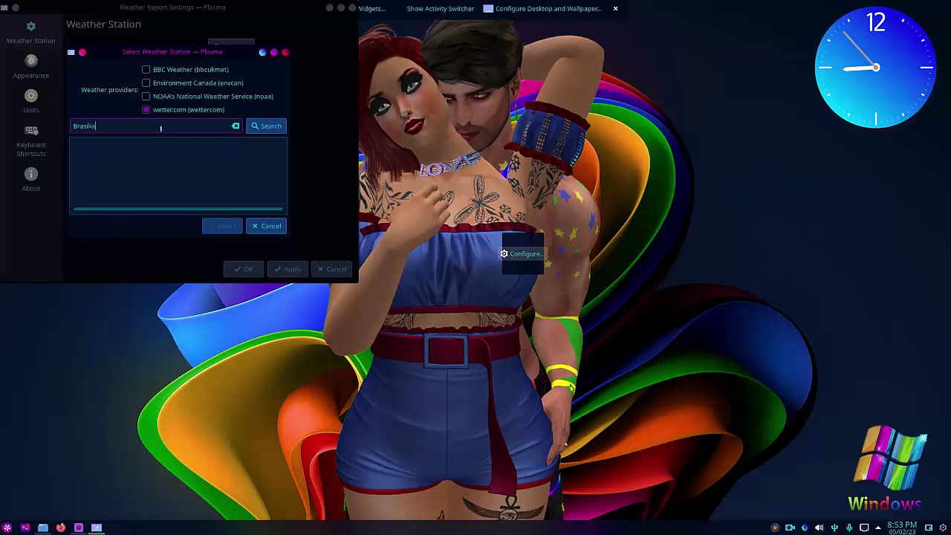
click(271, 127)
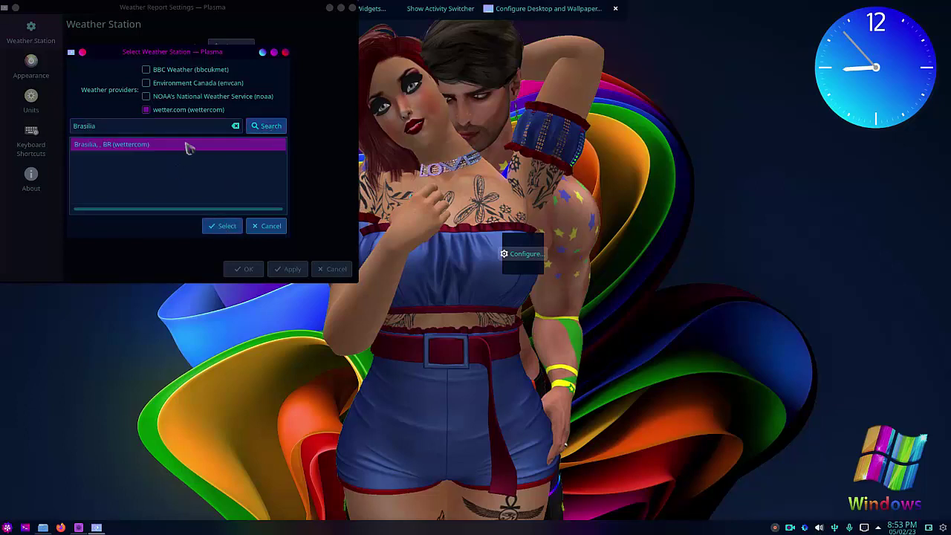
click(223, 227)
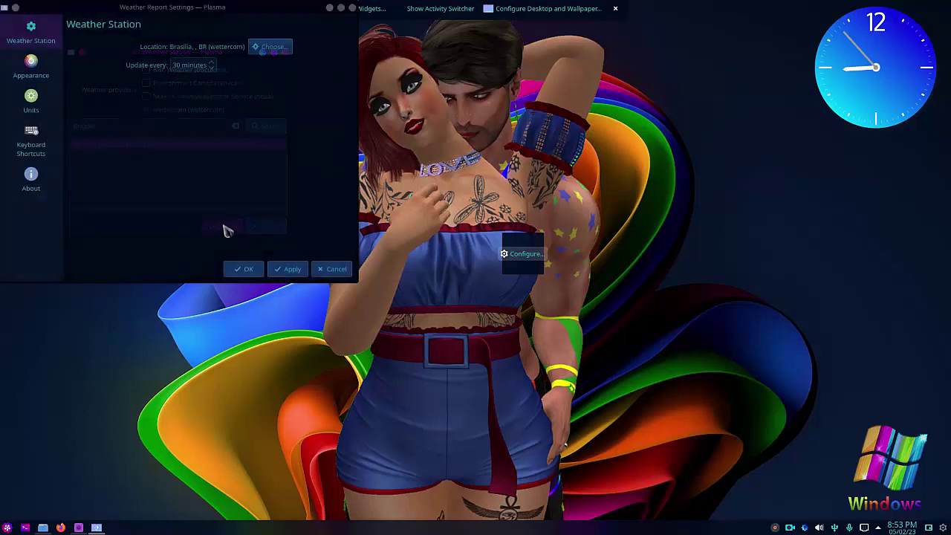
click(248, 270)
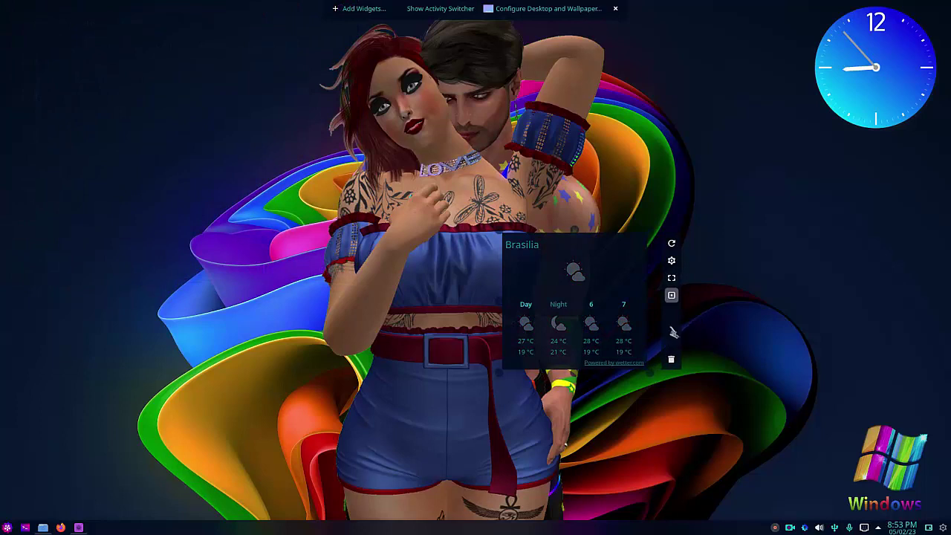
Step: Move the Brasilia weather widget directly below the analog clock, and leave desktop edit mode
drag(812, 288, 700, 274)
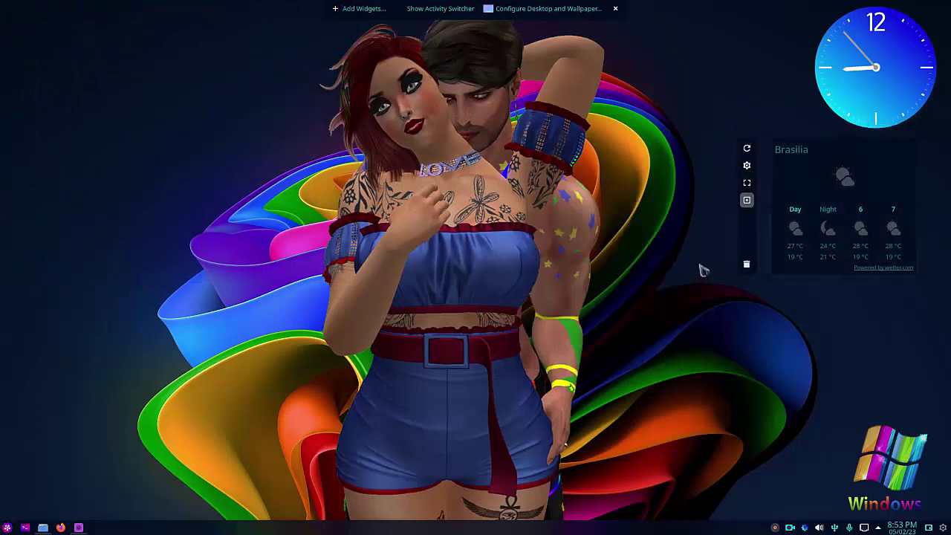
drag(756, 243, 789, 242)
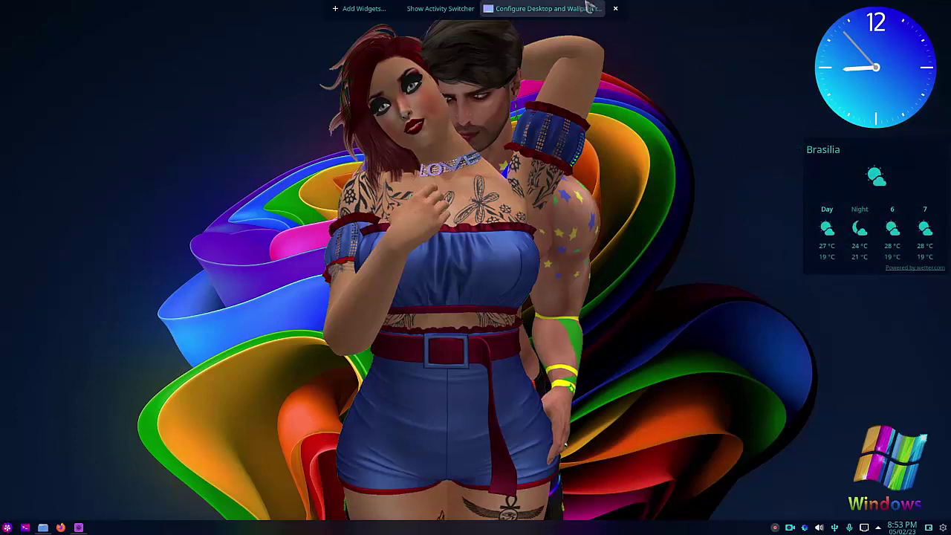
click(616, 9)
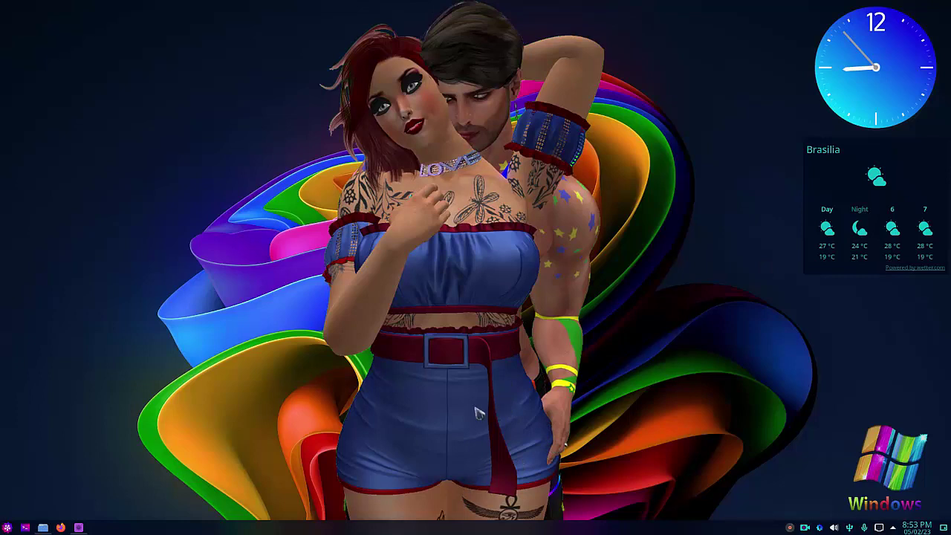
Step: View the application launcher and the February calendar, and close them again
key(super)
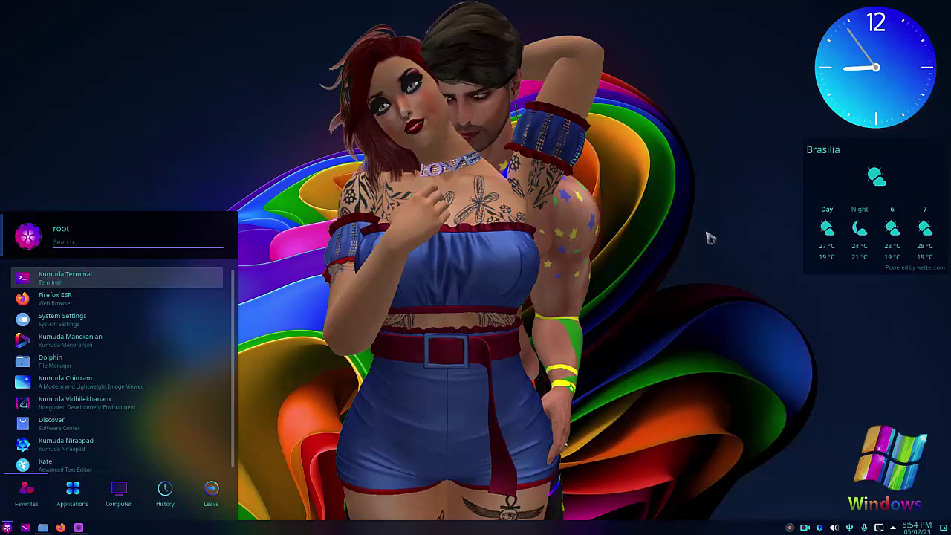
click(910, 526)
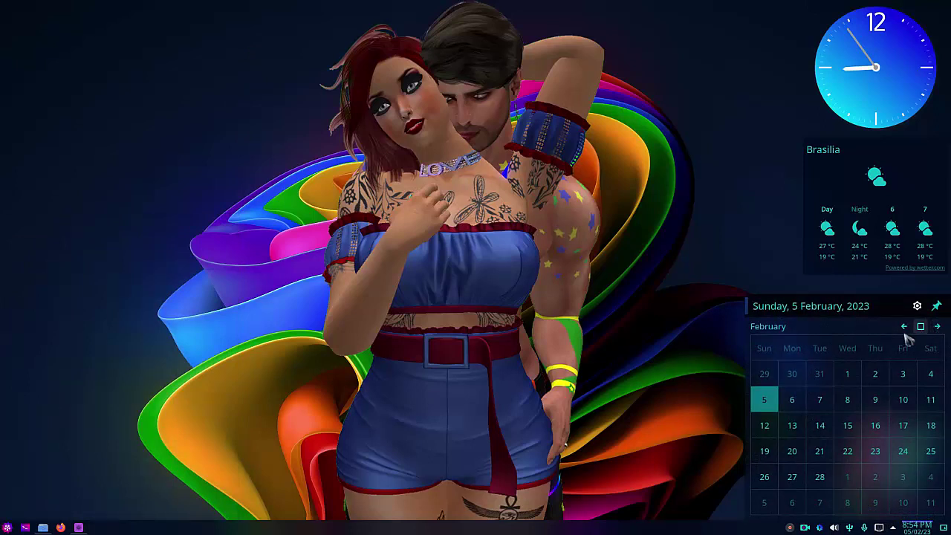
click(624, 425)
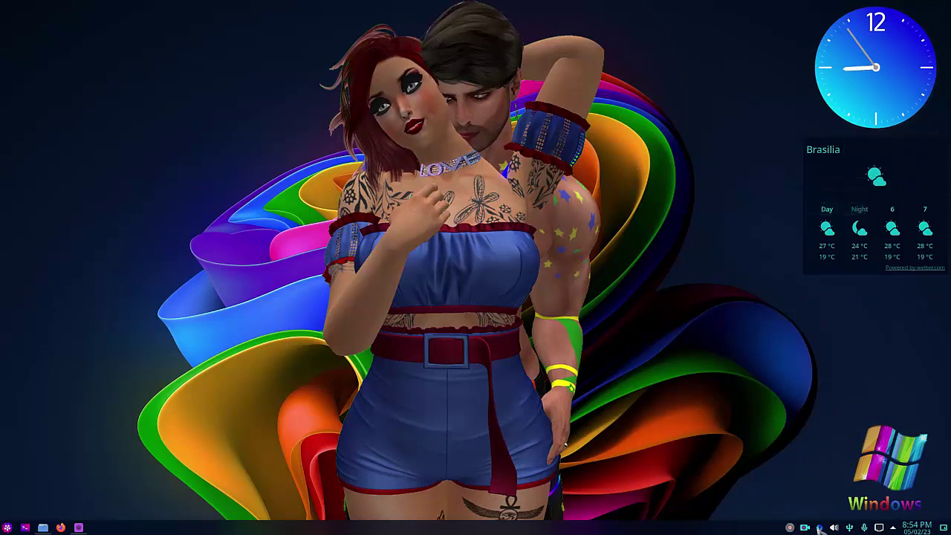
Step: Switch to Firefox and maximize its window
click(7, 527)
click(9, 527)
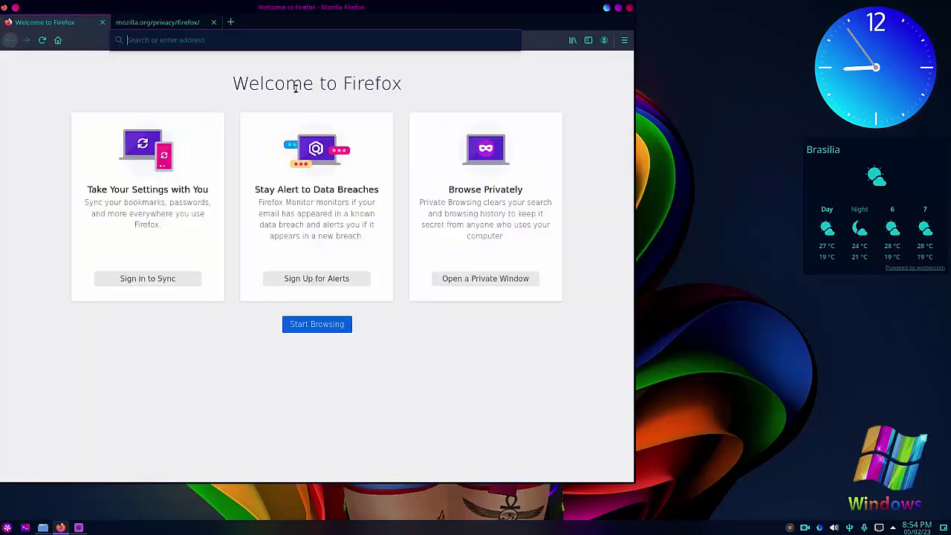
click(618, 7)
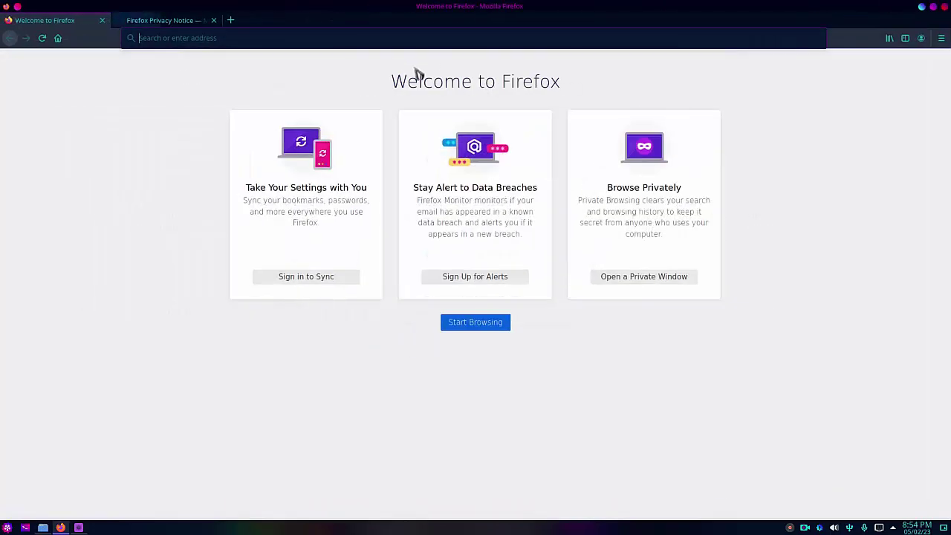
Step: Search Google for "kimida os"
click(405, 38)
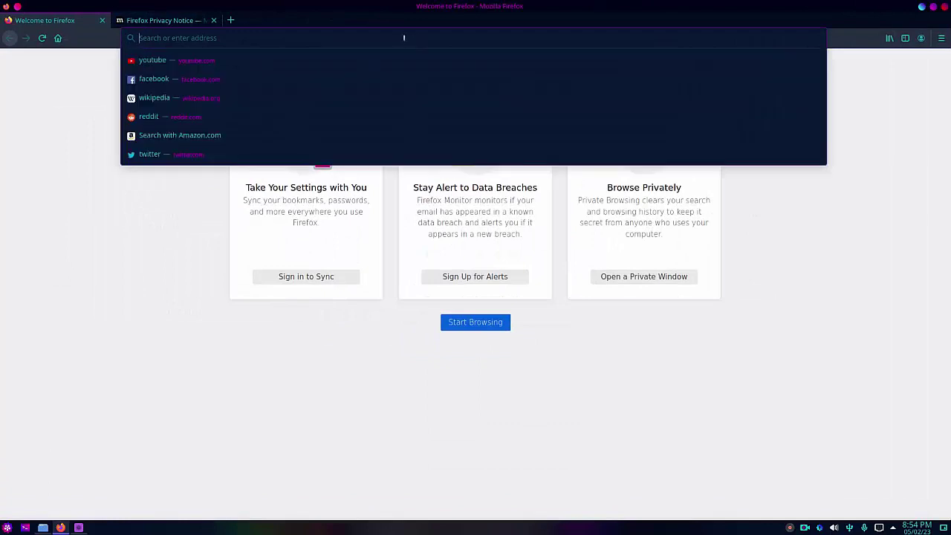
text(l)
key(BackSpace)
text(kimida os)
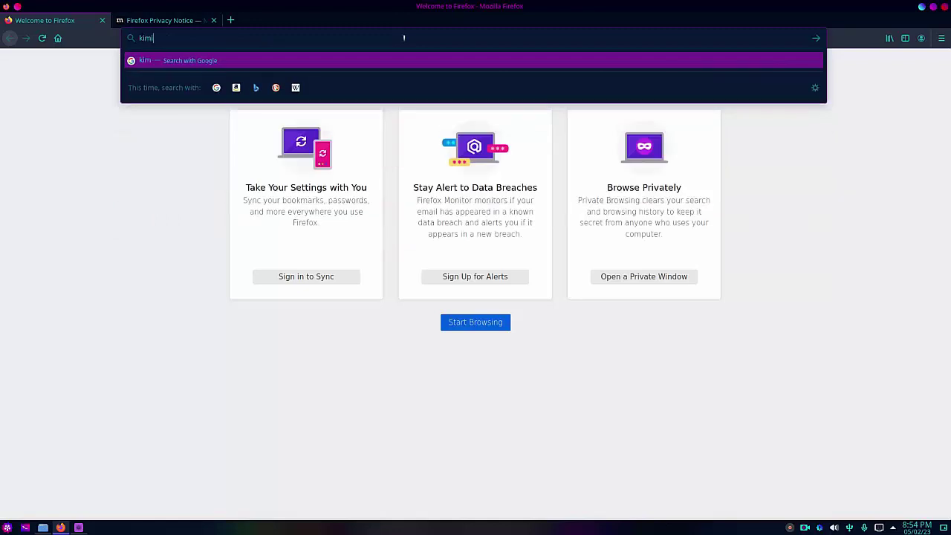
key(Return)
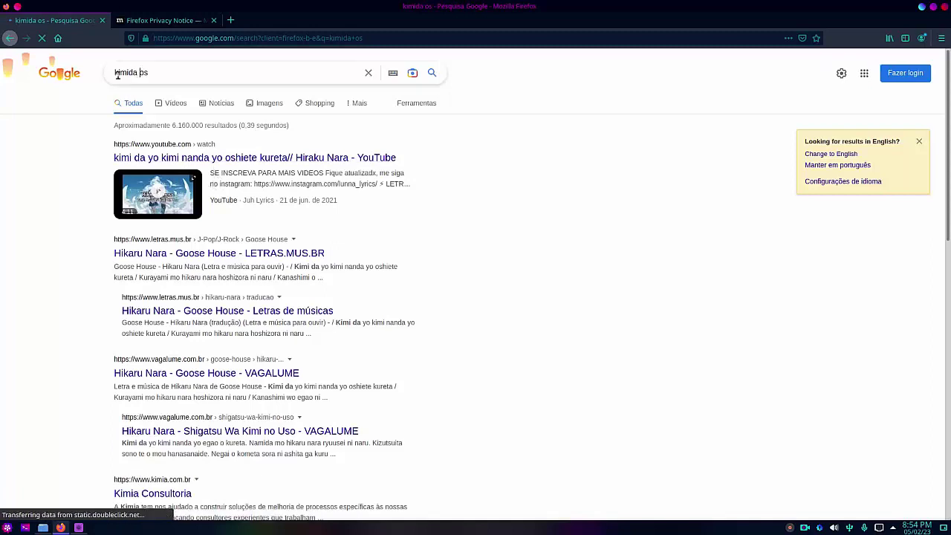
Step: Correct the Google query to "kumuda os" and run the search again
double_click(143, 72)
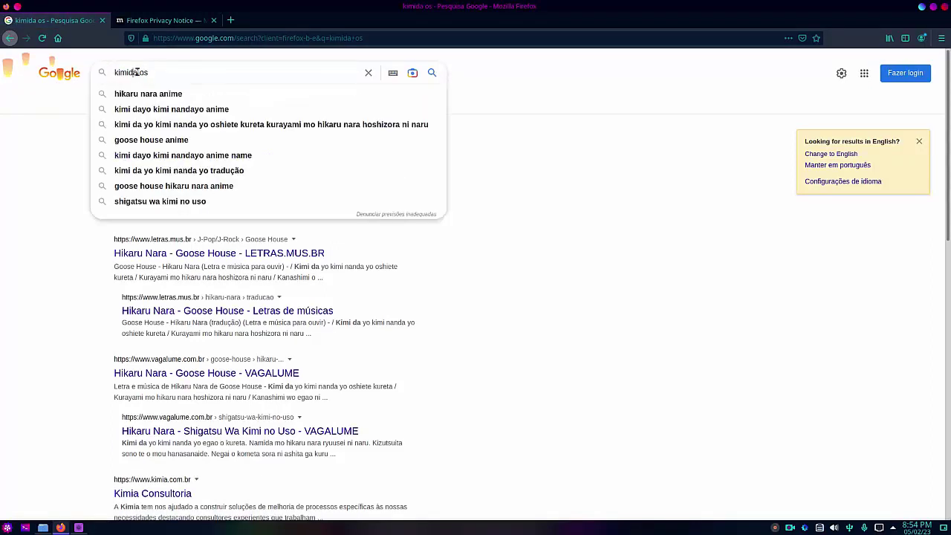
drag(137, 72, 91, 72)
text(kimid)
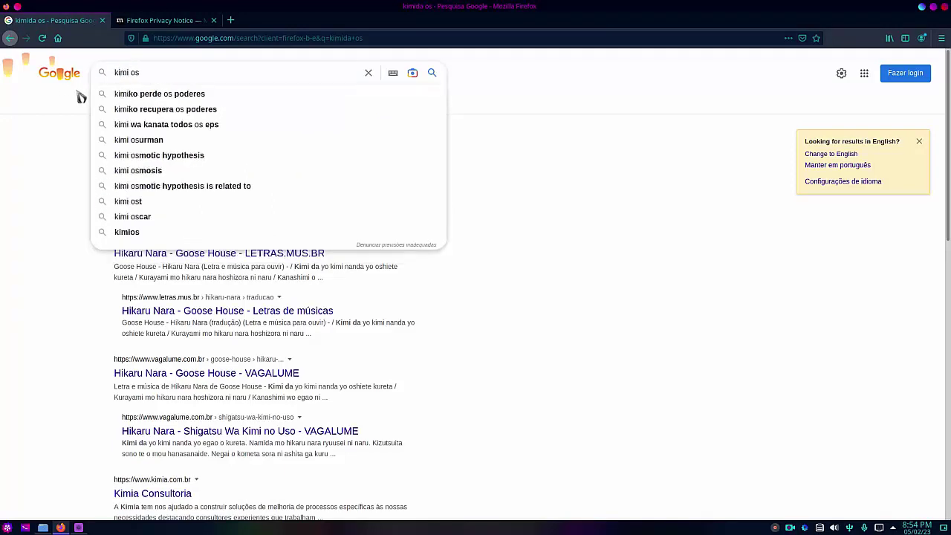
key(BackSpace)
key(BackSpace)
key(BackSpace)
key(BackSpace)
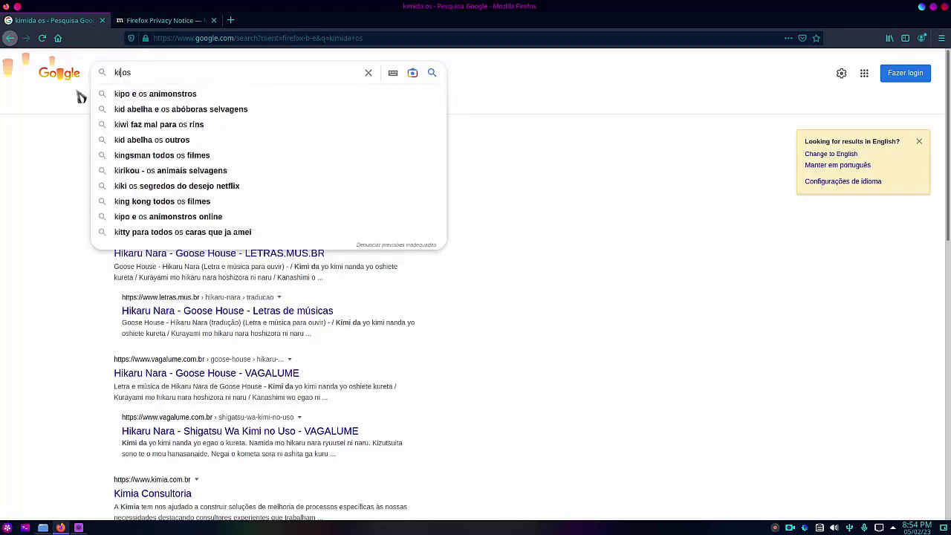
text(umuda)
key(Return)
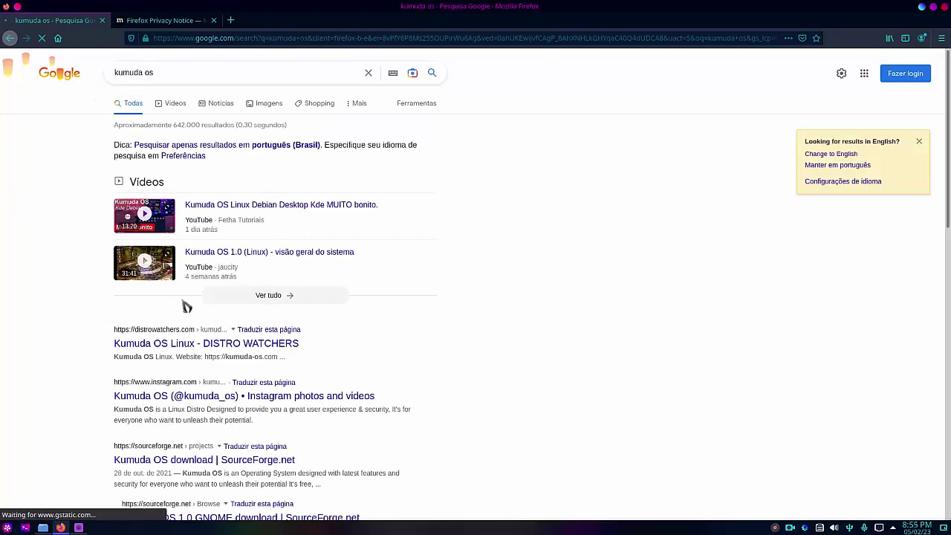
Step: Look over the search results, and open "Kumuda OS Linux - DISTRO WATCHERS" in a new tab
scroll(173, 316, down, 1)
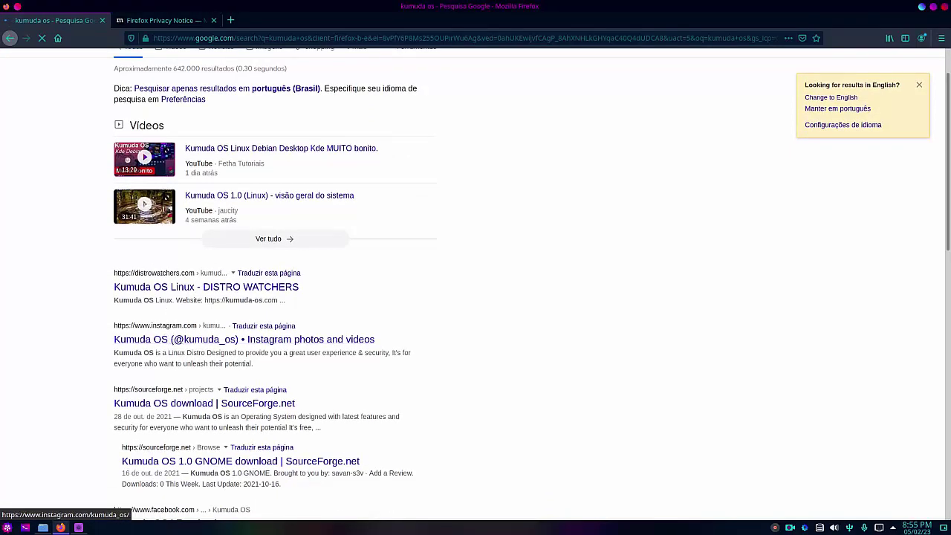
scroll(160, 297, up, 1)
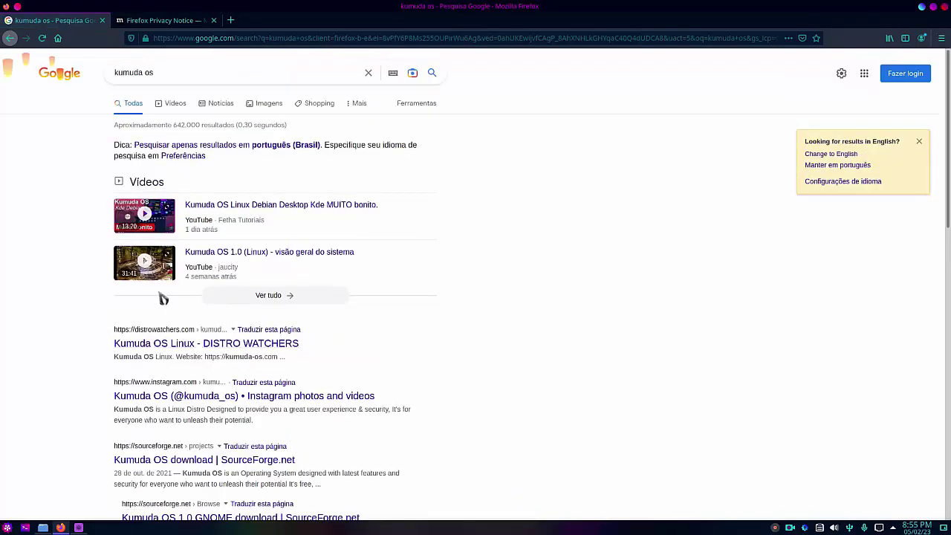
right_click(180, 355)
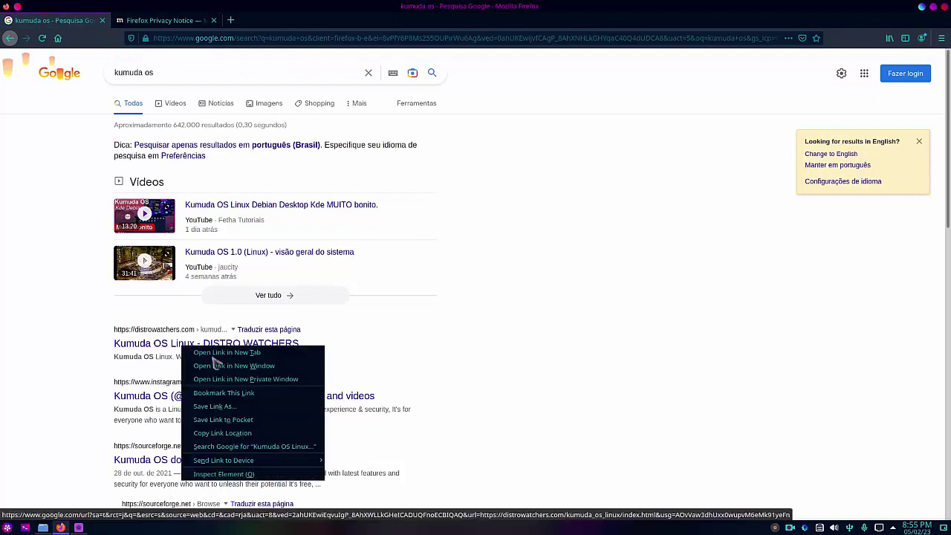
click(208, 354)
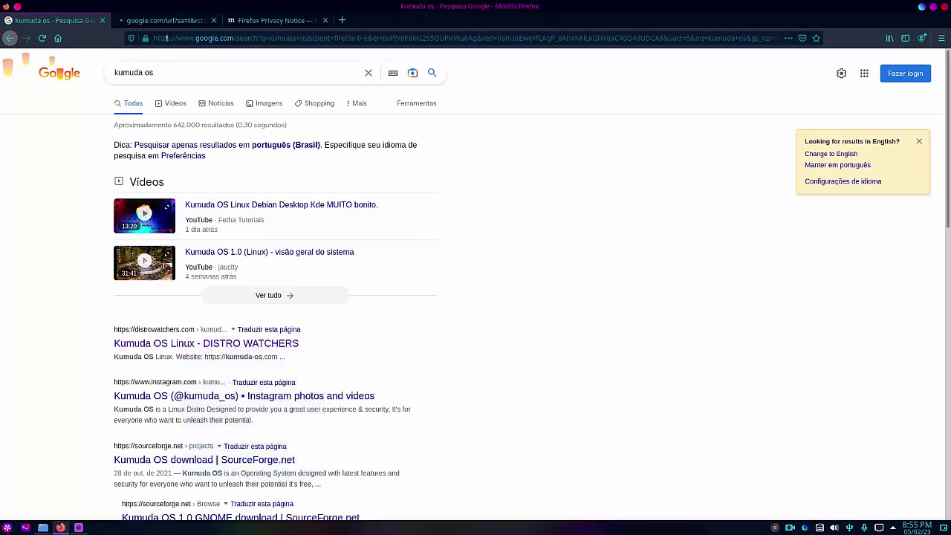
Step: Examine the DISTRO WATCHERS page about Kumuda OS Linux, from its website link to the footer notes
click(177, 22)
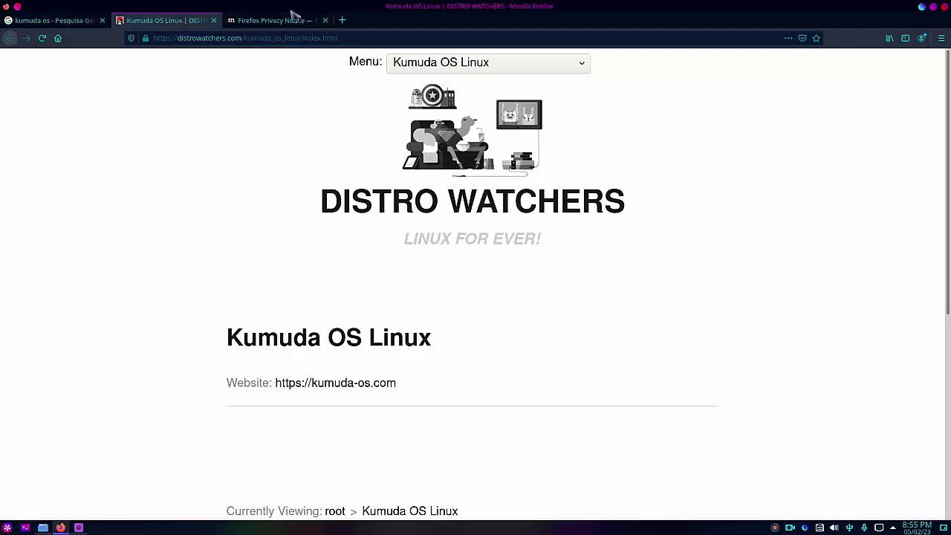
scroll(323, 227, down, 6)
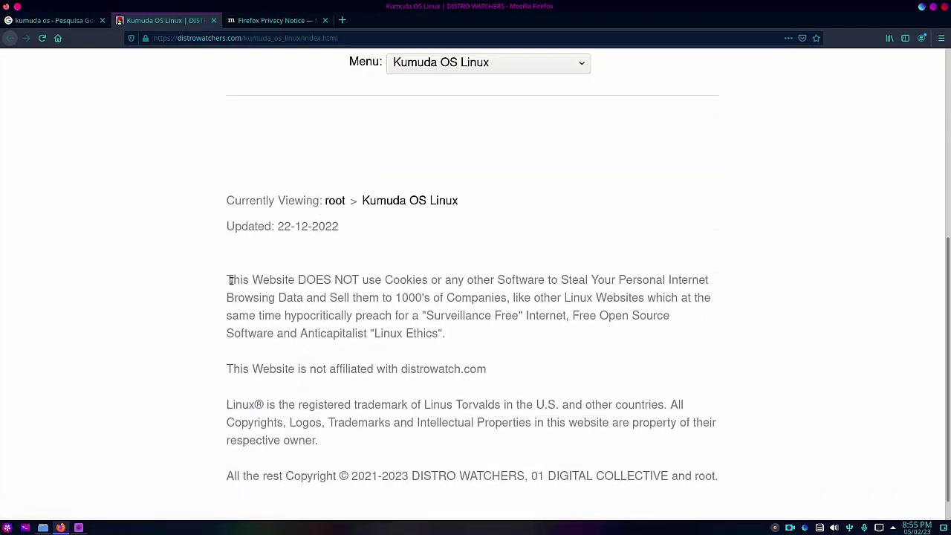
scroll(269, 270, down, 1)
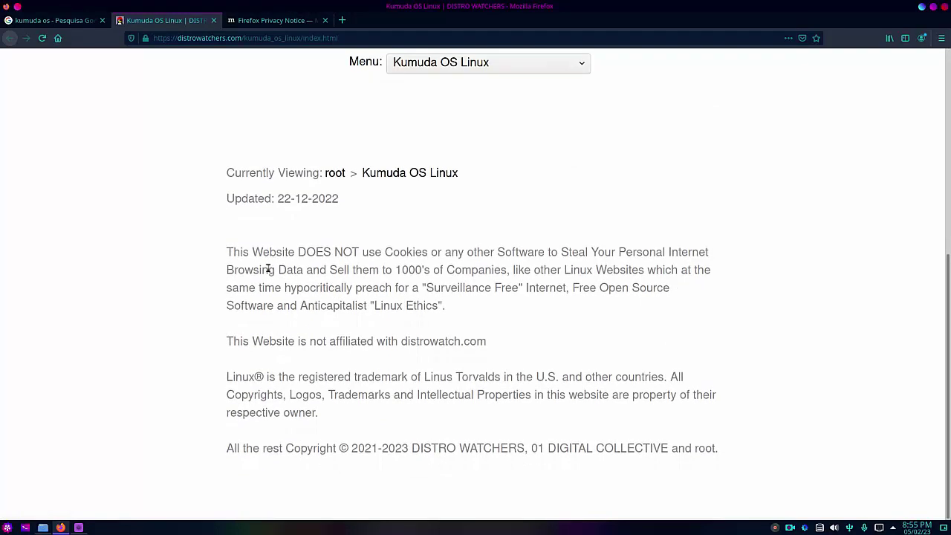
scroll(312, 282, up, 5)
scroll(312, 268, down, 5)
scroll(303, 253, up, 1)
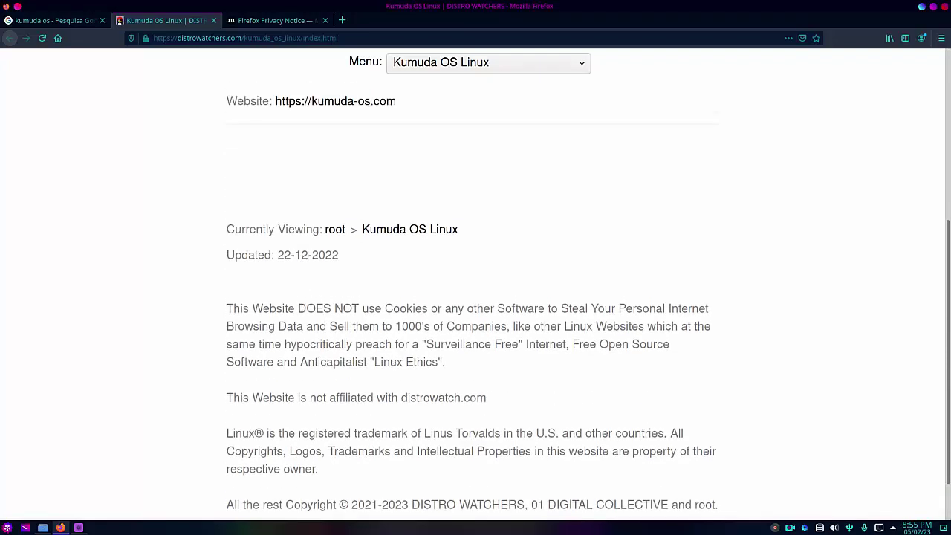
scroll(402, 396, up, 5)
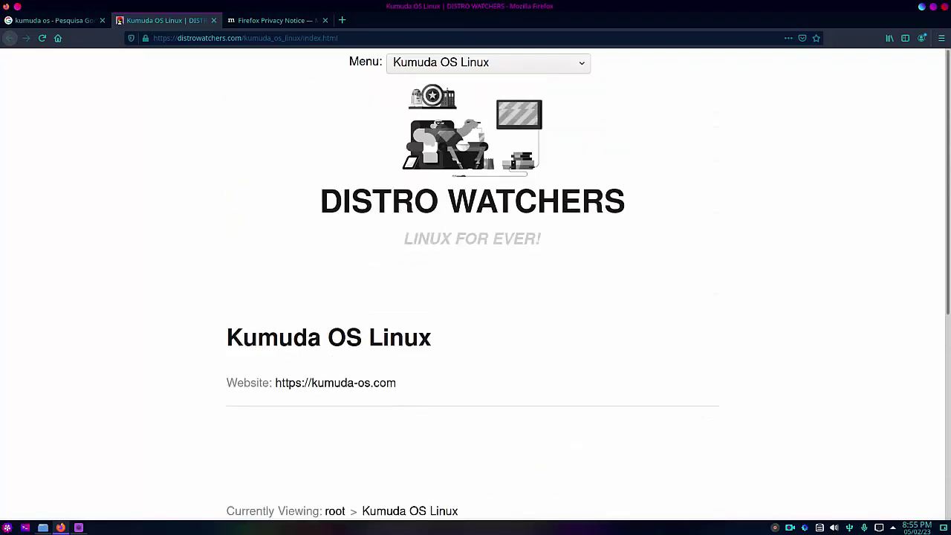
click(364, 386)
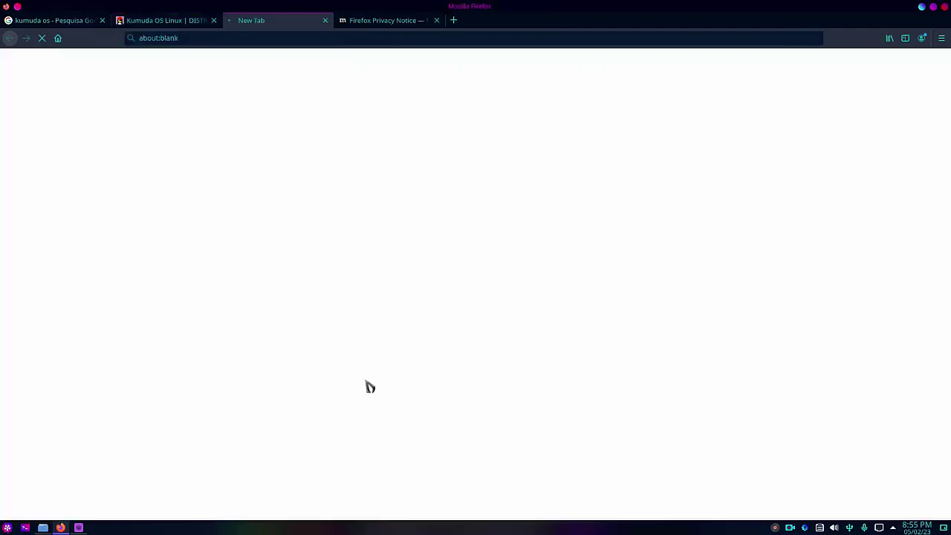
click(162, 24)
click(214, 21)
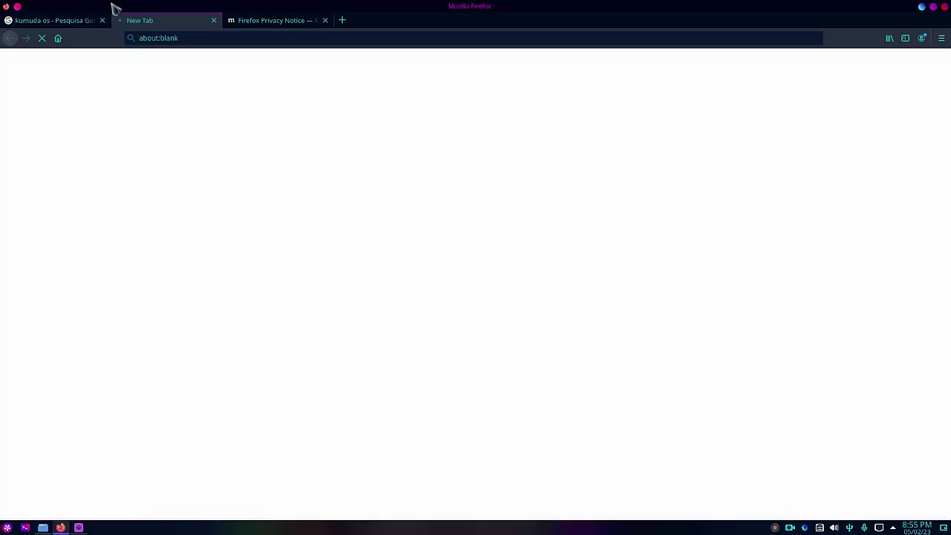
Step: Search Google for "fetha tutoriais" from the existing results tab, and open the "Fetha Tutoriais - YouTube" result
click(84, 21)
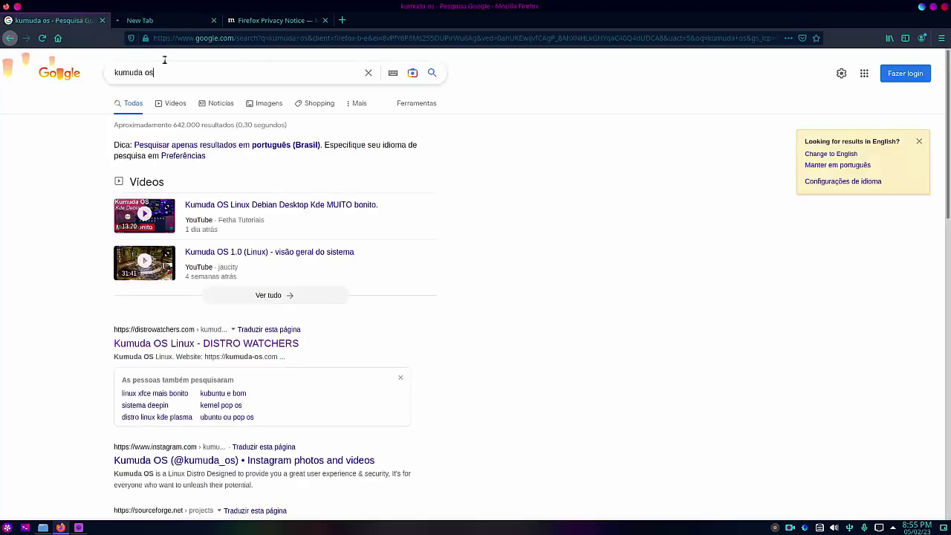
triple_click(242, 67)
text(fet)
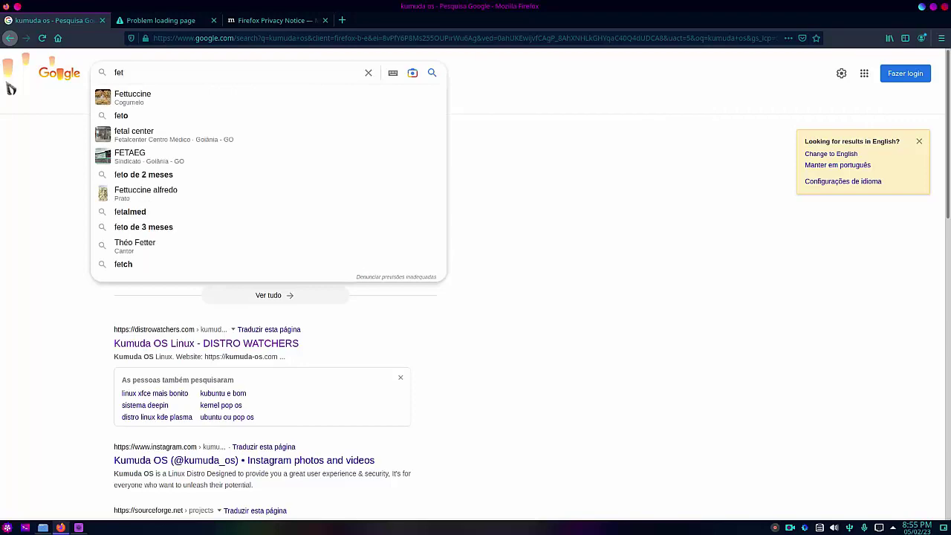
text(ha tiu)
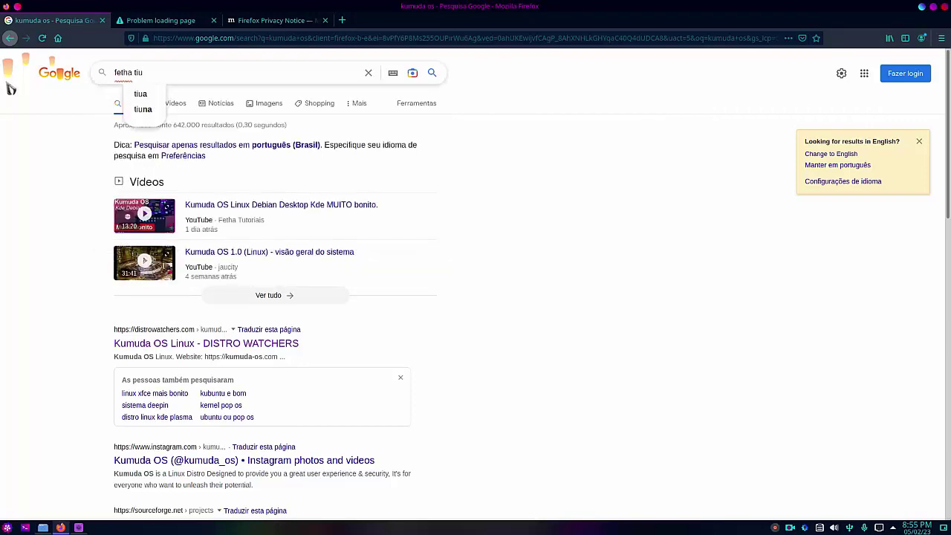
key(BackSpace)
key(BackSpace)
key(Return)
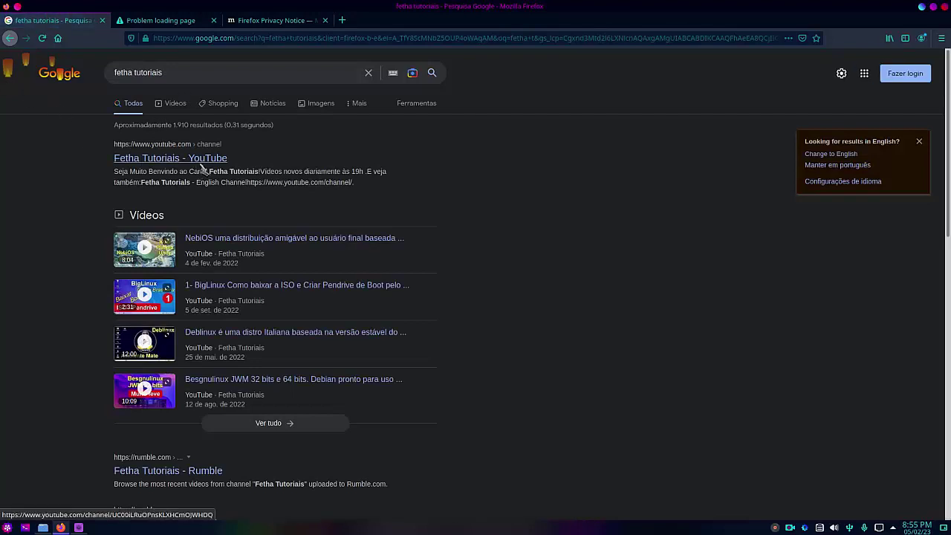
click(196, 160)
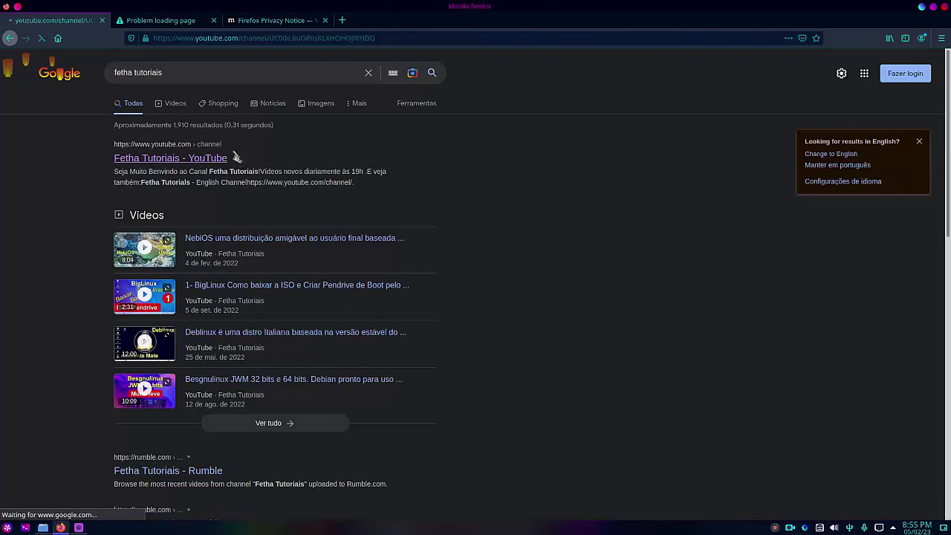
Step: Retry loading kumuda-os.com, and use the same tab to search Google for "kumuda os distrowatch"
click(178, 22)
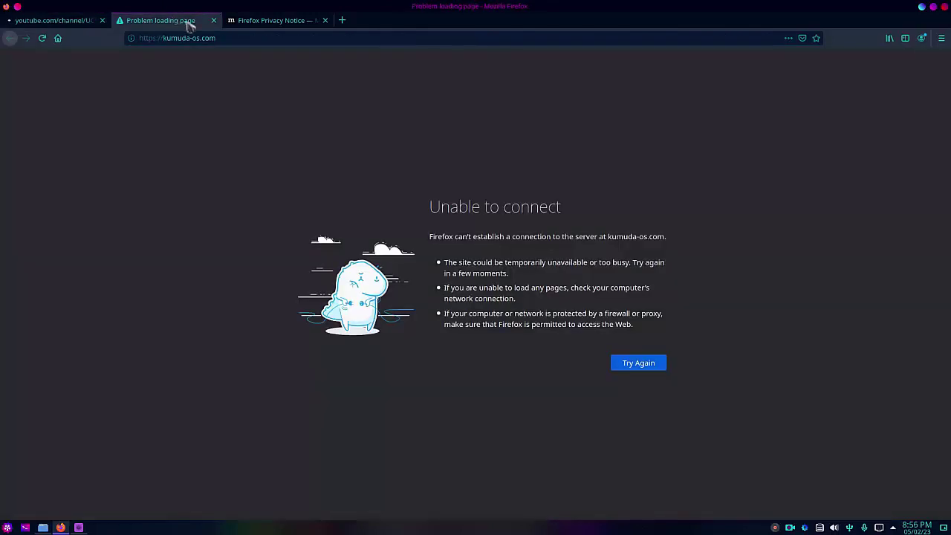
click(620, 367)
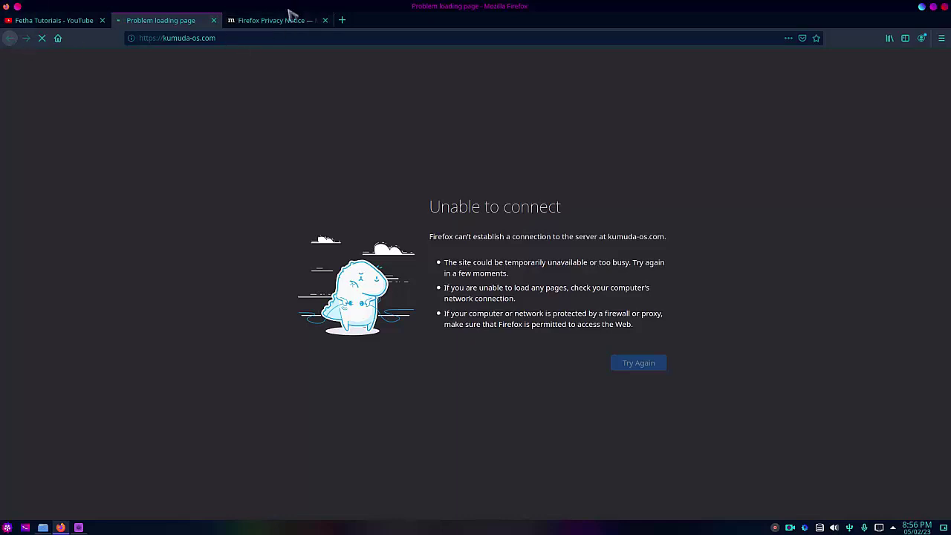
click(269, 38)
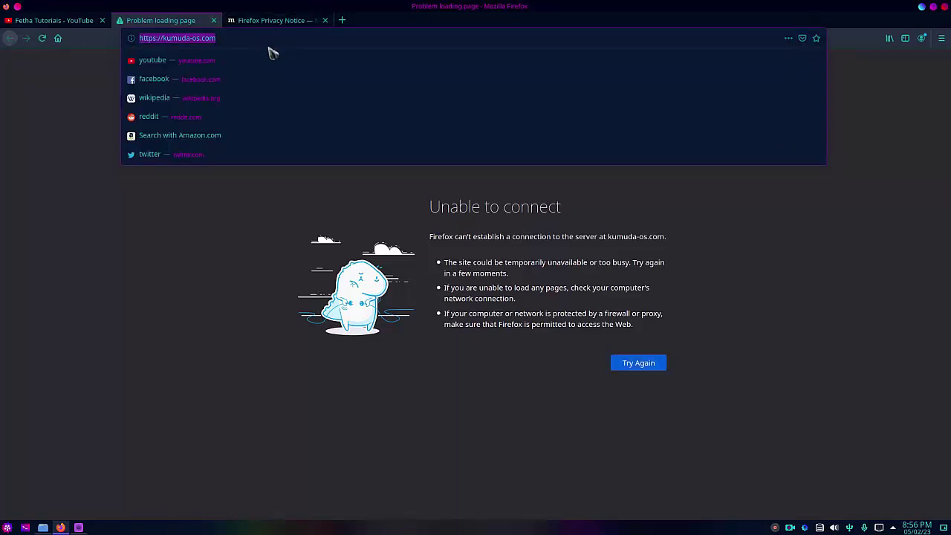
text(kumuda oi)
key(BackSpace)
text(s distrowat)
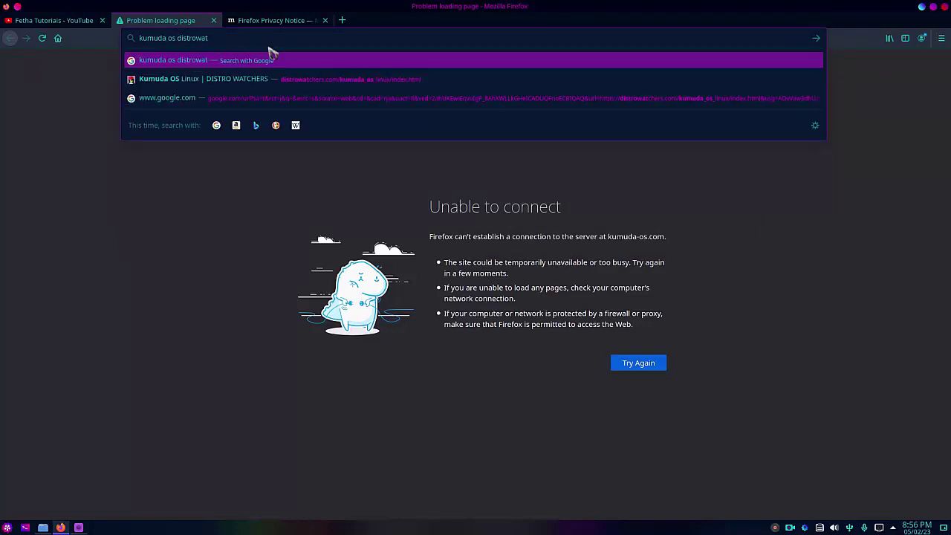
key(BackSpace)
text(tch)
key(Return)
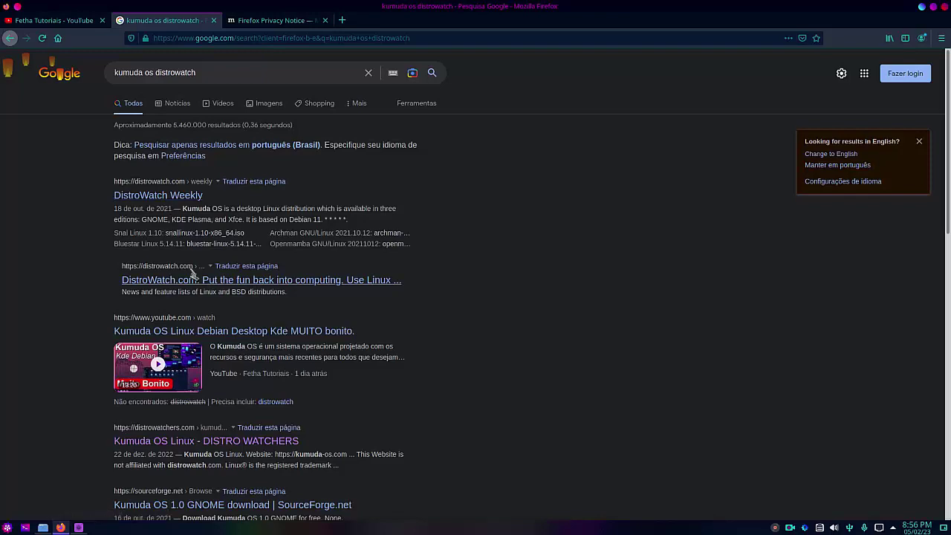
Step: Open the "Kumuda OS download | SourceForge.net" result in a new tab and switch to it
scroll(197, 273, down, 2)
scroll(177, 377, down, 1)
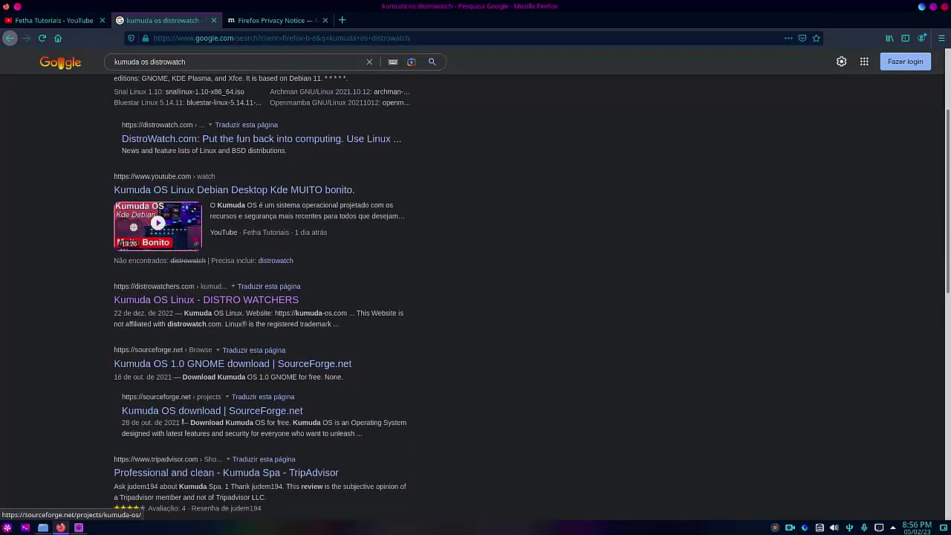
right_click(193, 410)
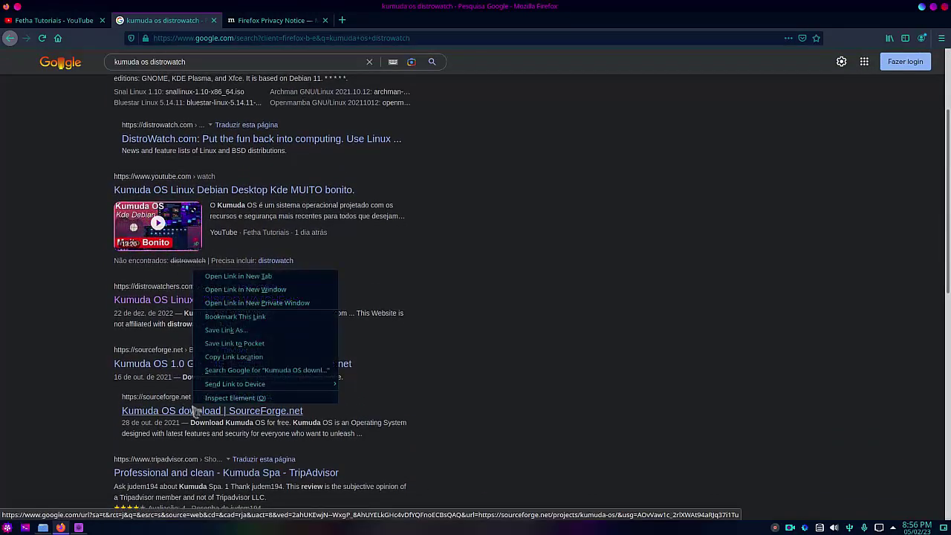
click(277, 275)
click(264, 22)
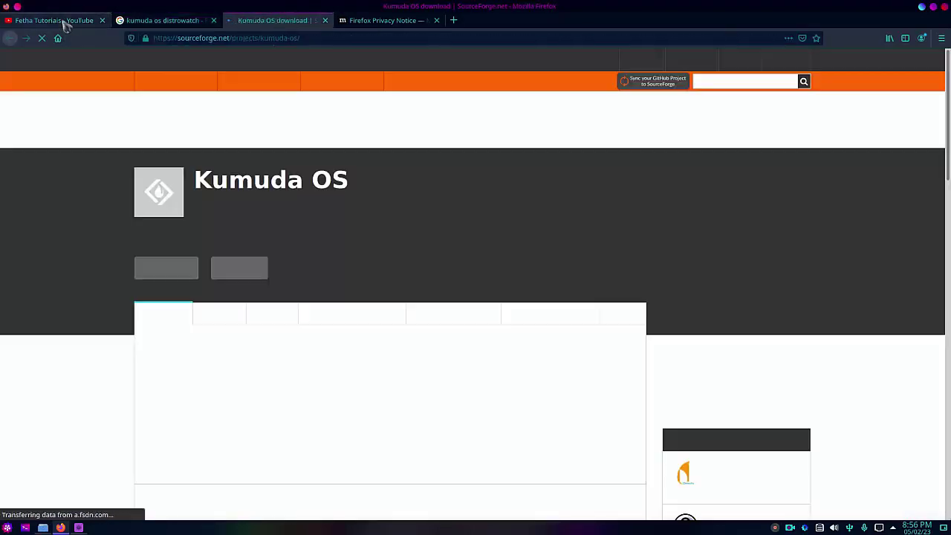
Step: Look at the Fetha Tutoriais YouTube channel, and highlight the Features list on the Kumuda OS SourceForge page
click(64, 20)
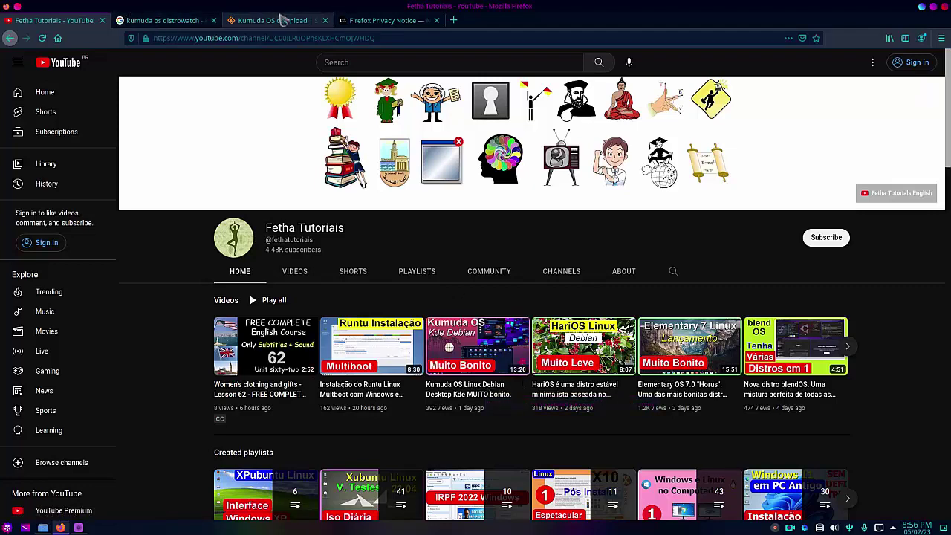
click(281, 22)
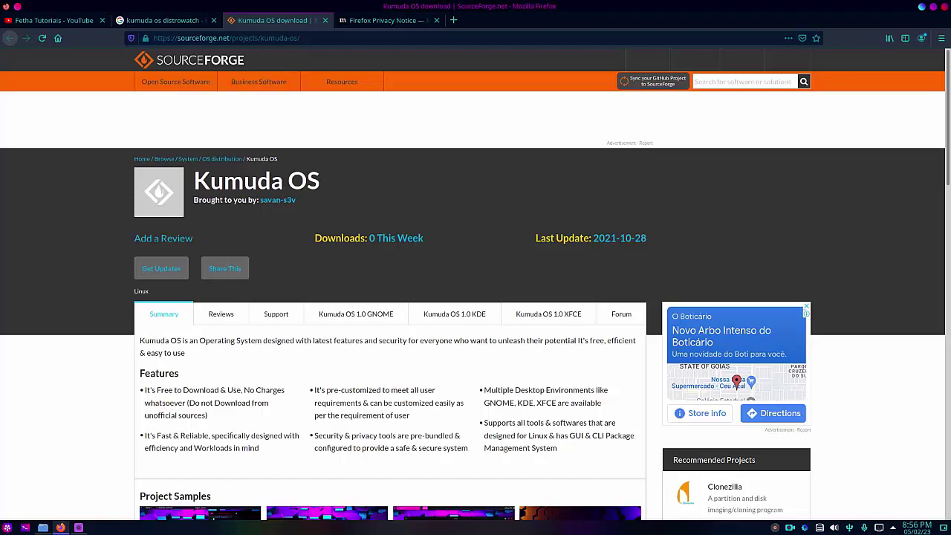
scroll(255, 346, down, 3)
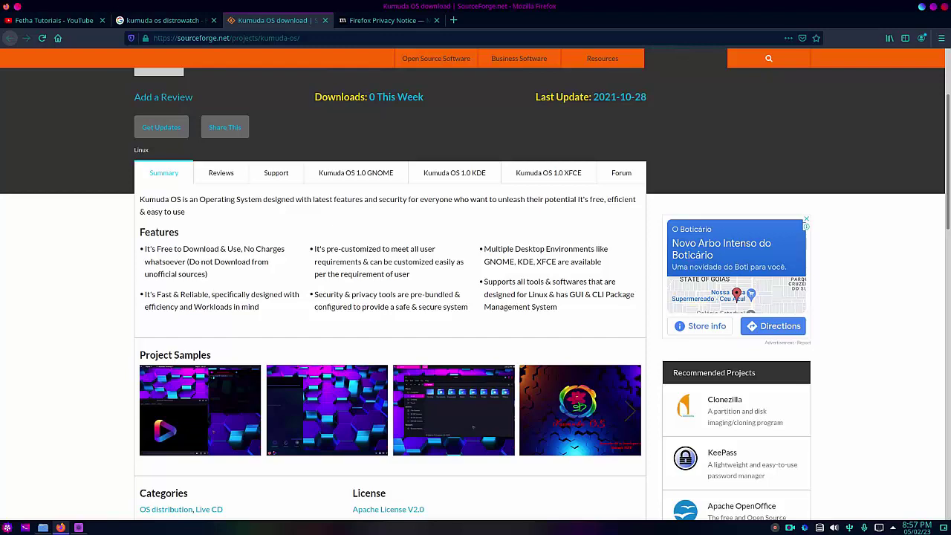
drag(147, 248, 557, 307)
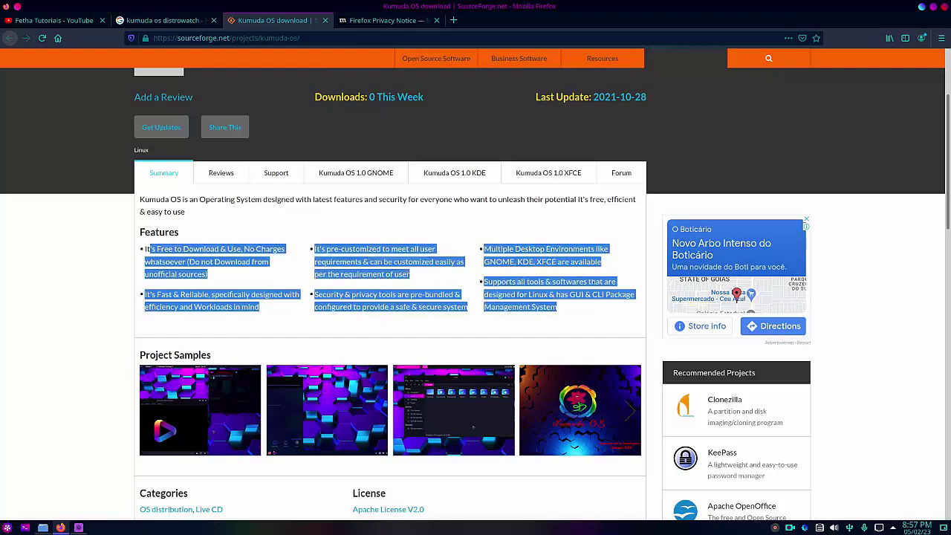
Step: Examine the project samples, license, website links and additional details on the Kumuda OS SourceForge page, and clear the text selection
scroll(582, 314, down, 3)
scroll(569, 275, down, 5)
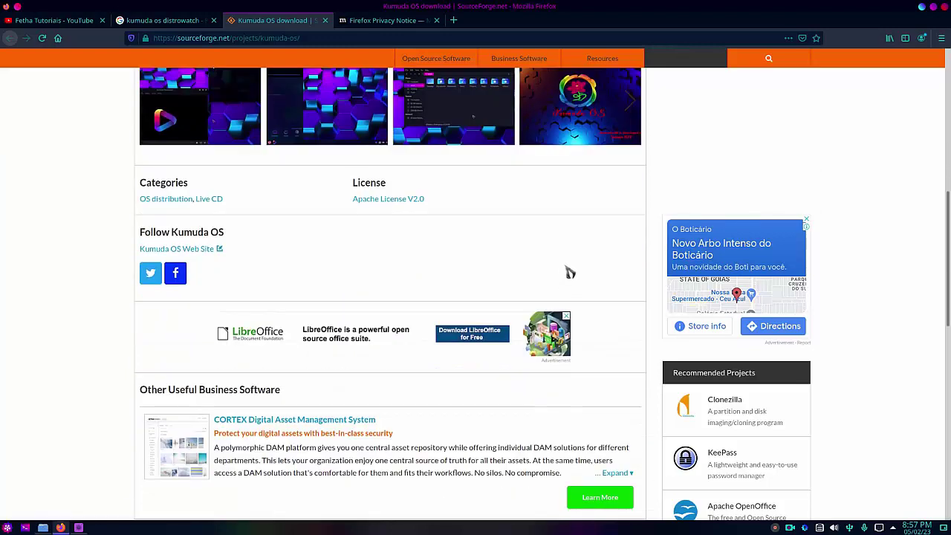
scroll(569, 272, down, 1)
scroll(349, 343, up, 2)
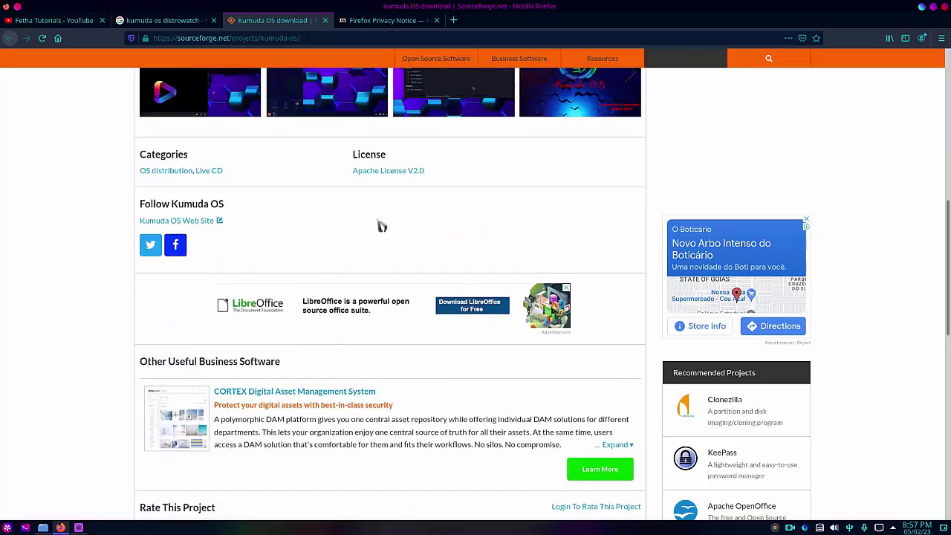
scroll(384, 223, up, 2)
scroll(384, 223, down, 2)
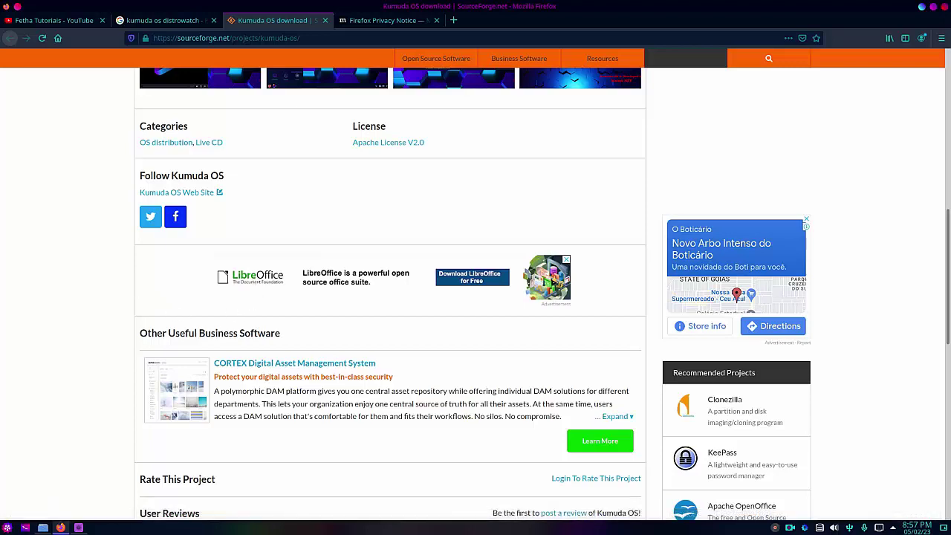
scroll(226, 359, down, 3)
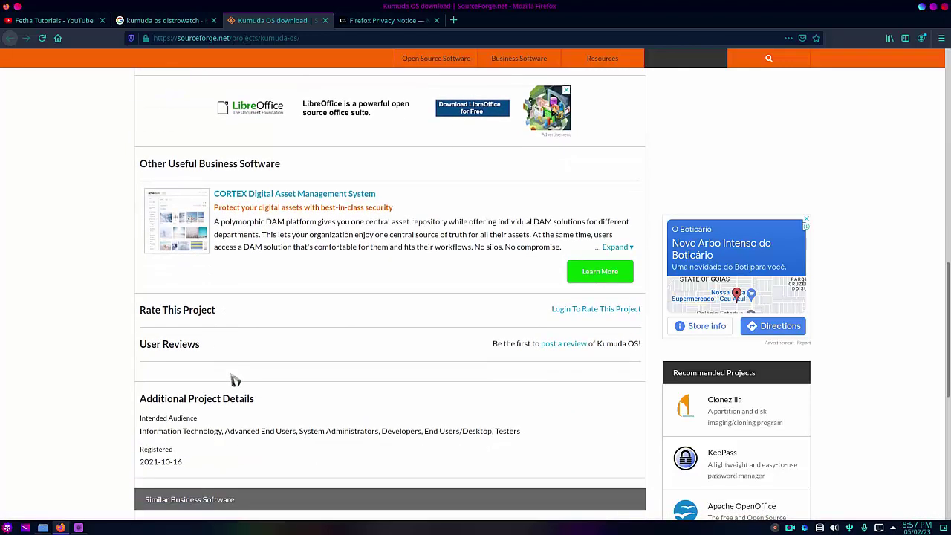
scroll(234, 381, down, 3)
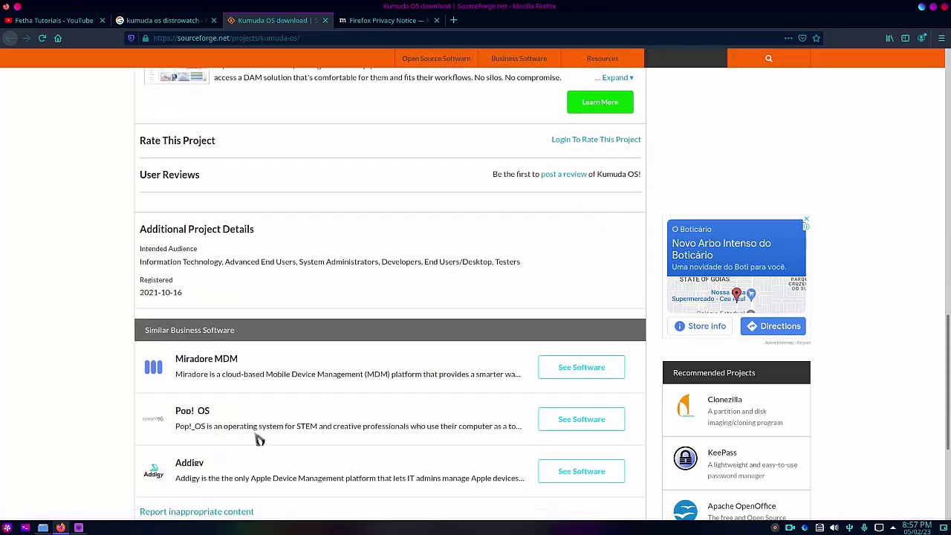
scroll(237, 427, down, 3)
scroll(234, 446, up, 5)
scroll(243, 450, up, 2)
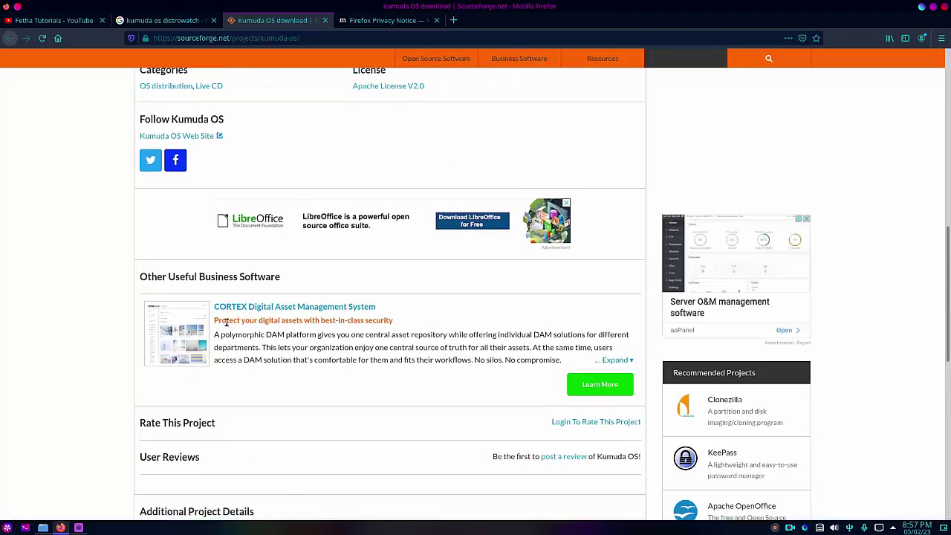
scroll(405, 307, up, 3)
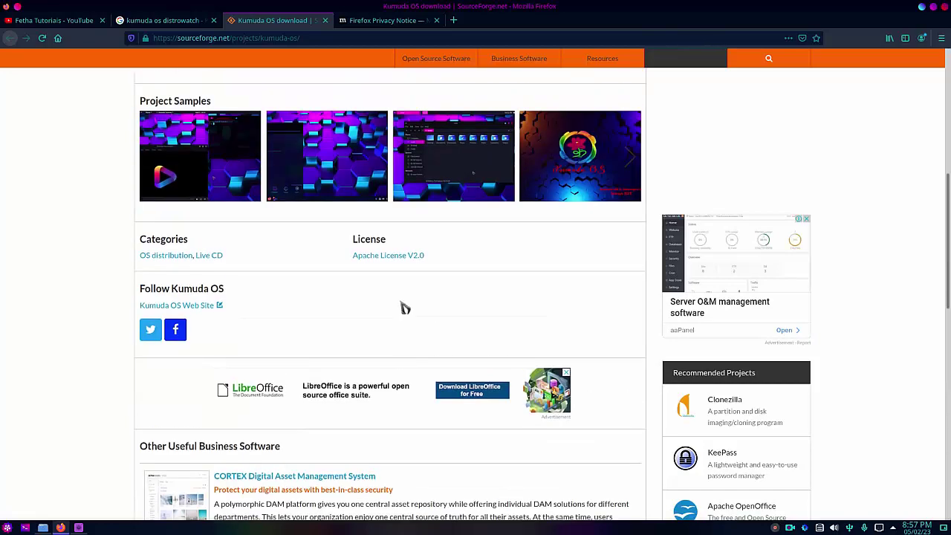
scroll(405, 308, up, 6)
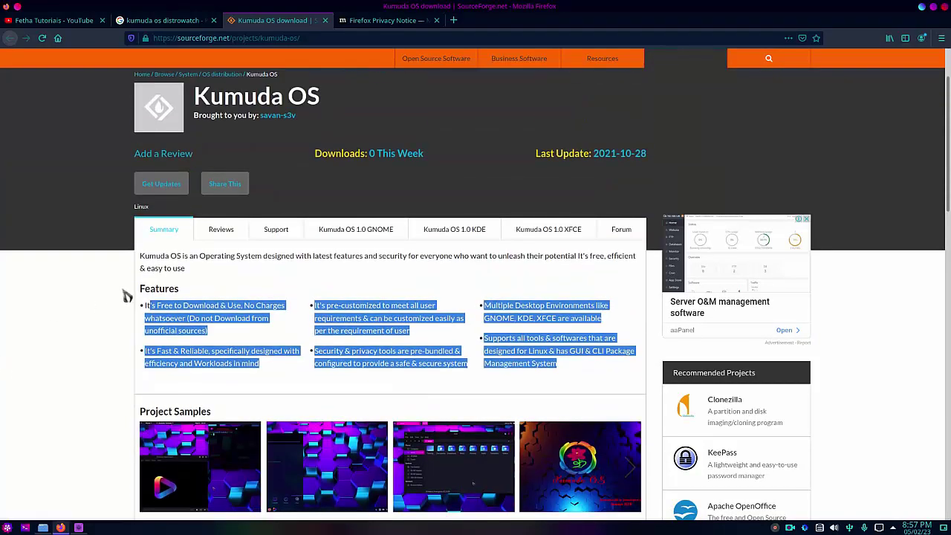
click(126, 294)
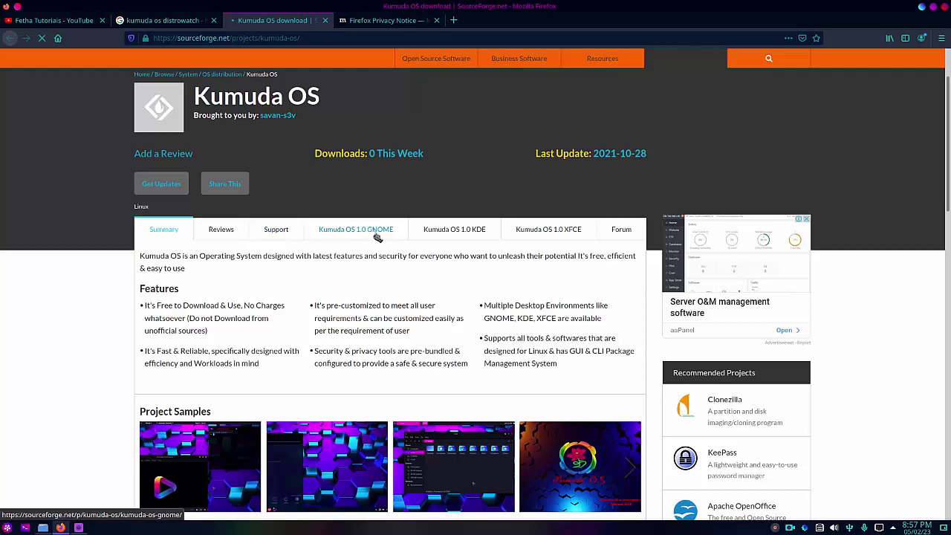
Step: View the Kumuda OS 1.0 GNOME project page, and return to the main Kumuda OS project page
click(377, 236)
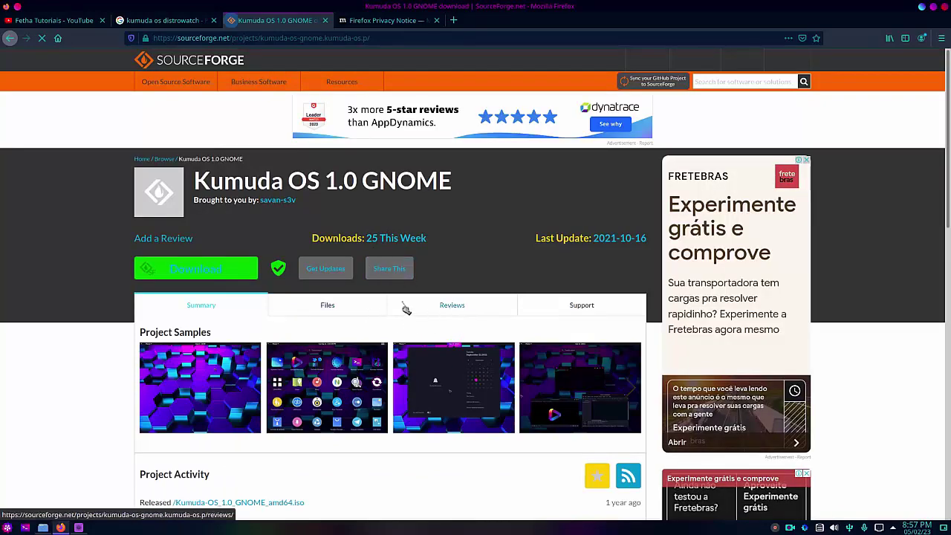
click(11, 39)
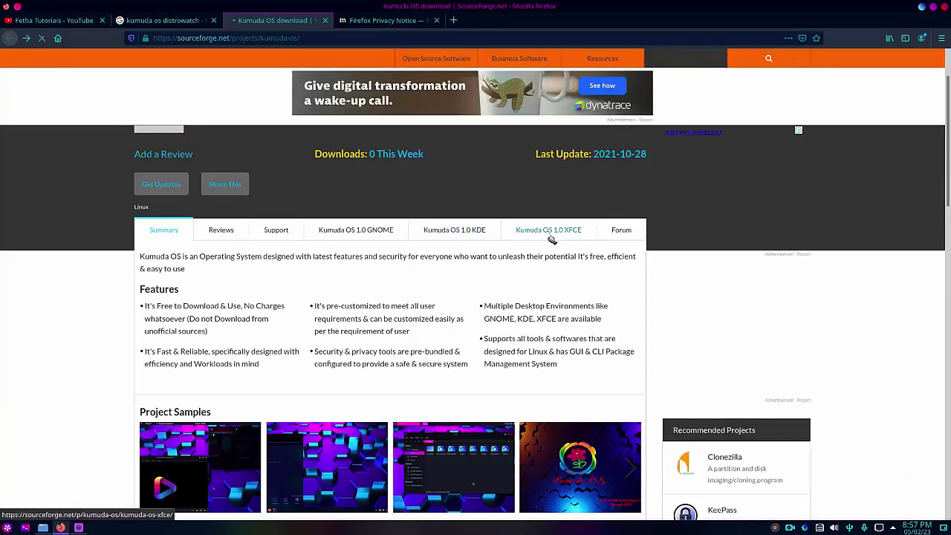
Step: View the Kumuda OS 1.0 XFCE project page, and return to the main Kumuda OS project page
click(543, 232)
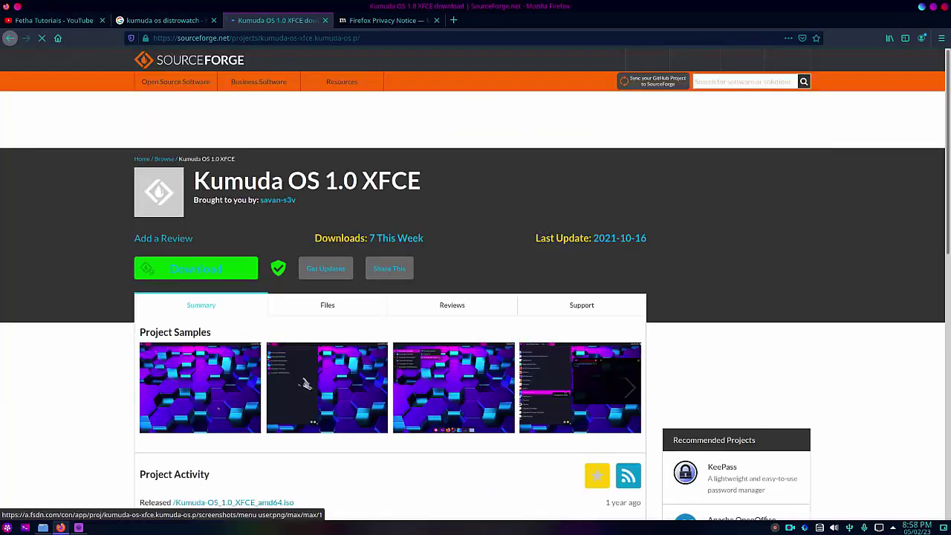
scroll(304, 375, down, 3)
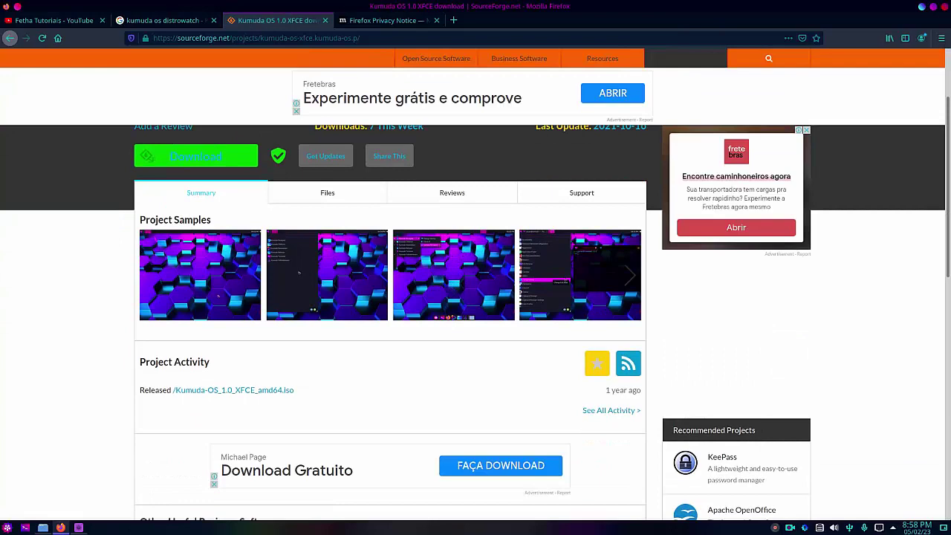
click(11, 38)
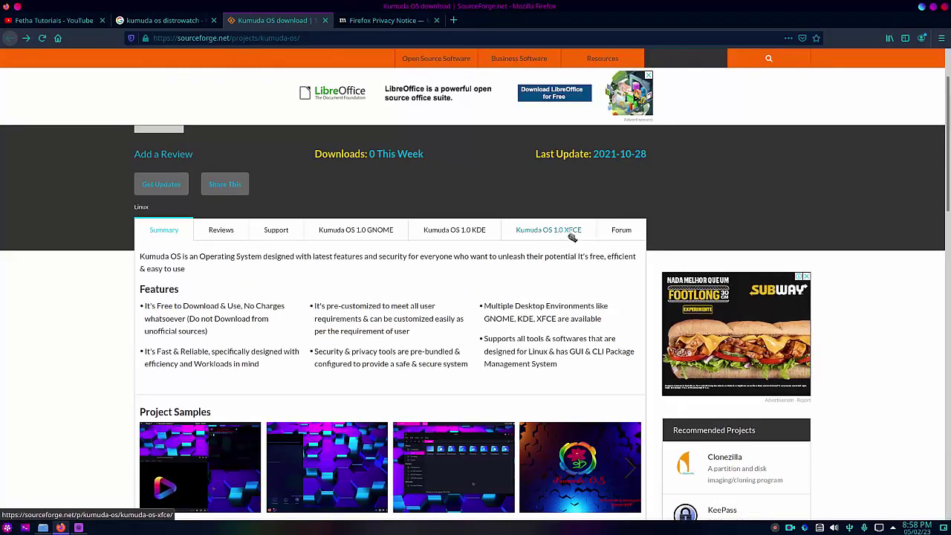
Step: Look over the main Kumuda OS project page once more, and quit Firefox, closing all its open tabs
scroll(443, 346, down, 3)
scroll(441, 319, up, 3)
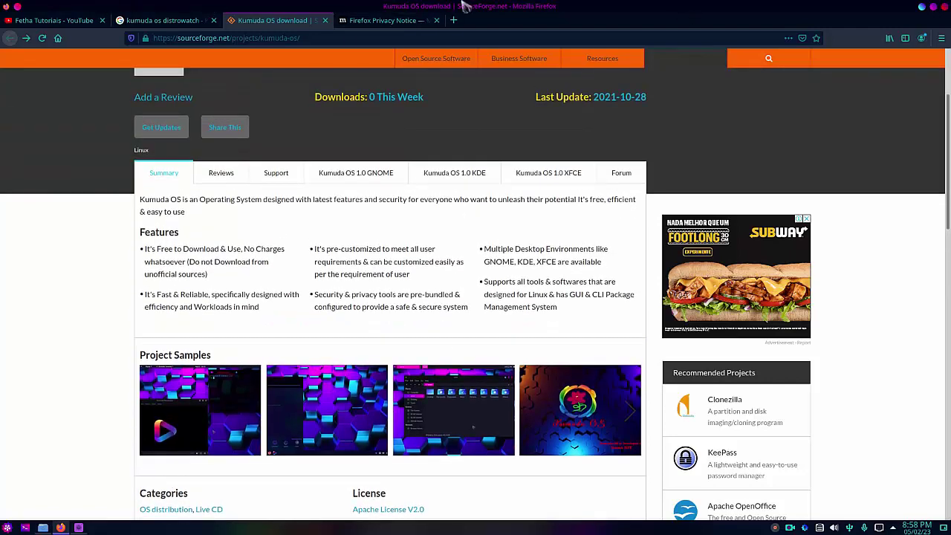
click(944, 7)
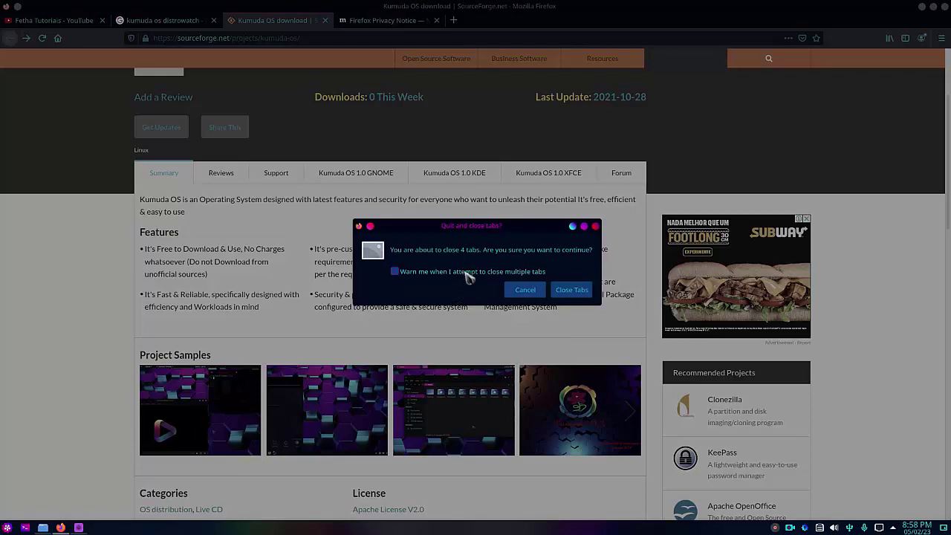
click(576, 293)
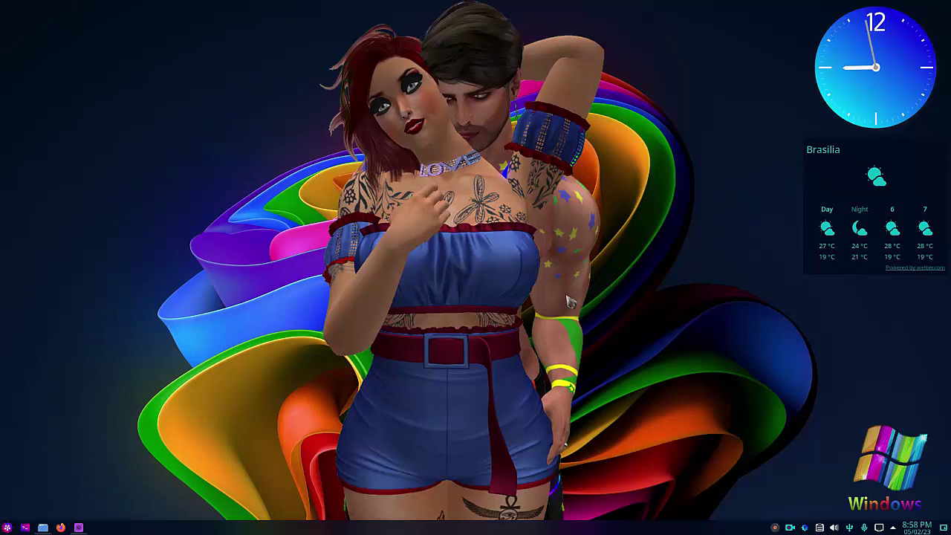
Step: Bring up the Dolphin file manager showing the ARQUIVOS drive, enlarge its window, and move it slightly lower on the desktop
click(7, 528)
mouse_move(72, 505)
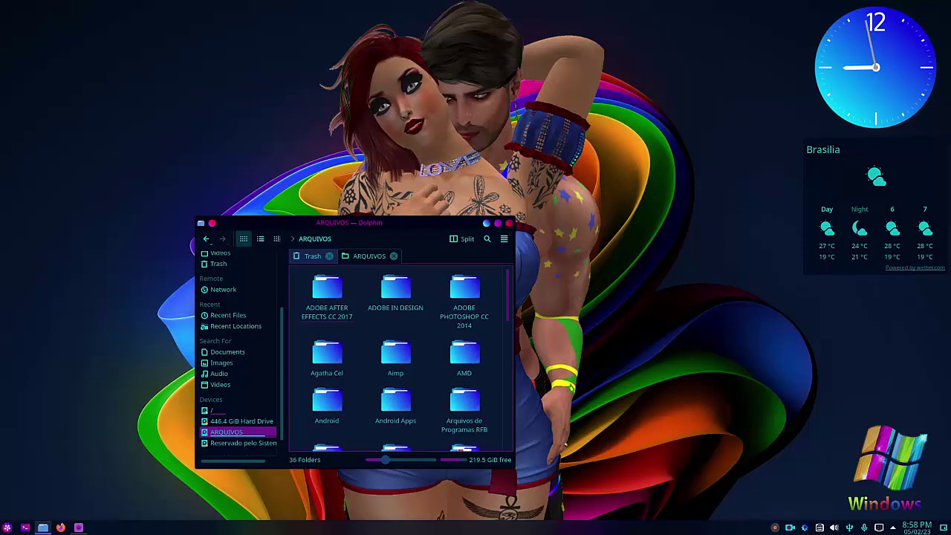
drag(512, 219, 670, 79)
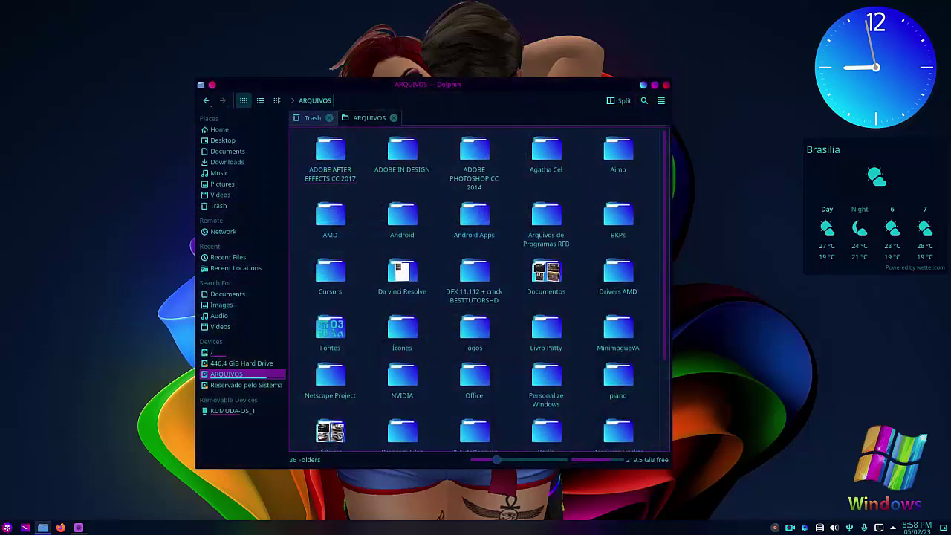
drag(510, 89, 511, 131)
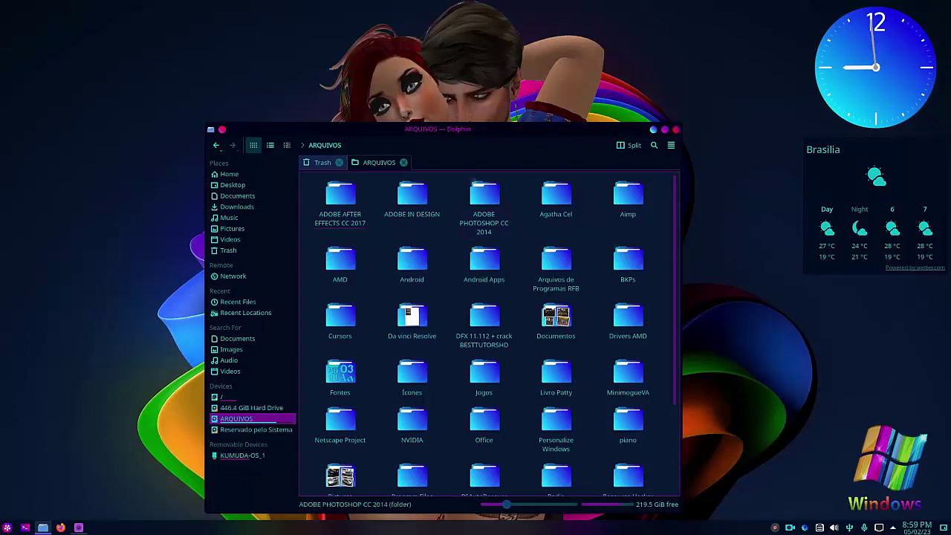
Step: Bring up the SimpleScreenRecorder recording window
click(776, 527)
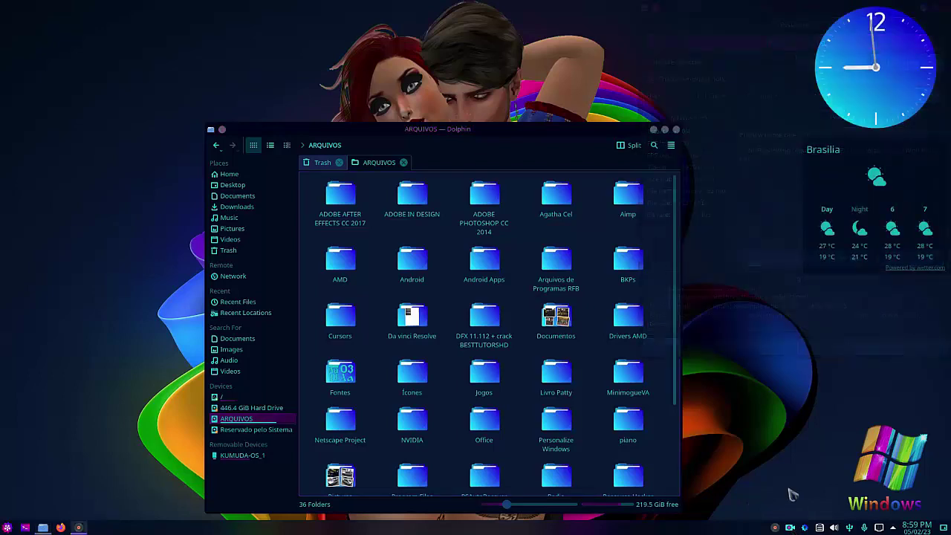
click(791, 527)
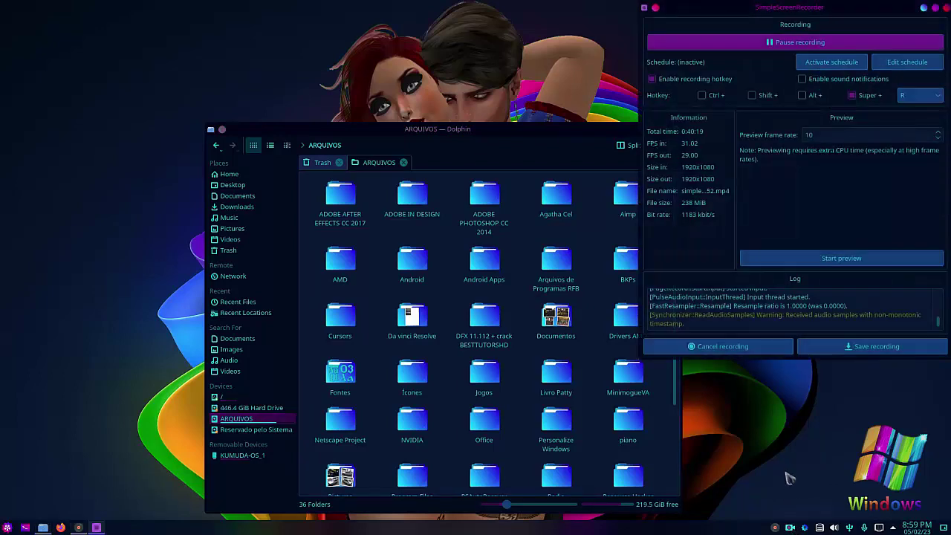